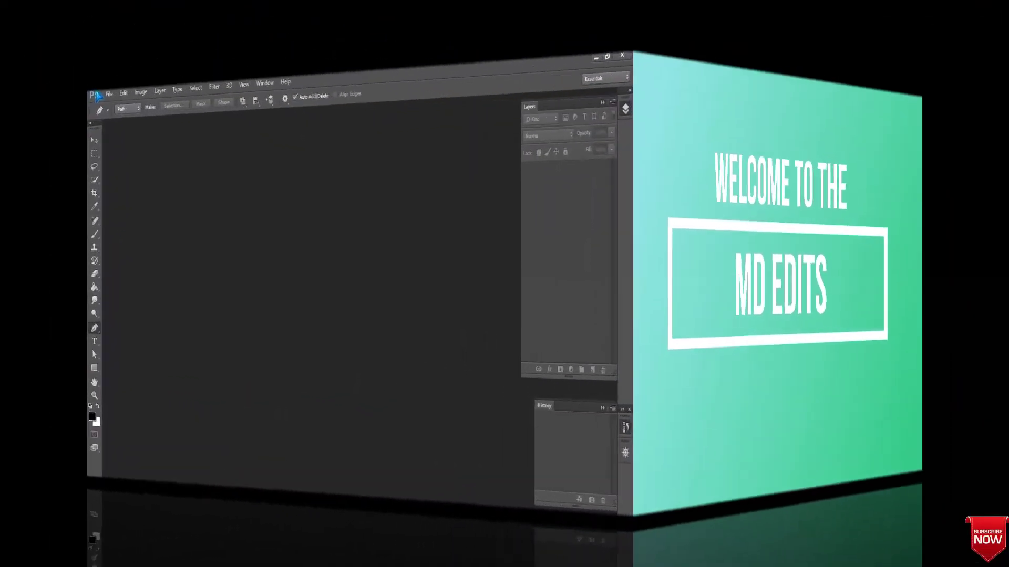
# - Open the New document dialog from the File menu
pyautogui.click(41, 9)
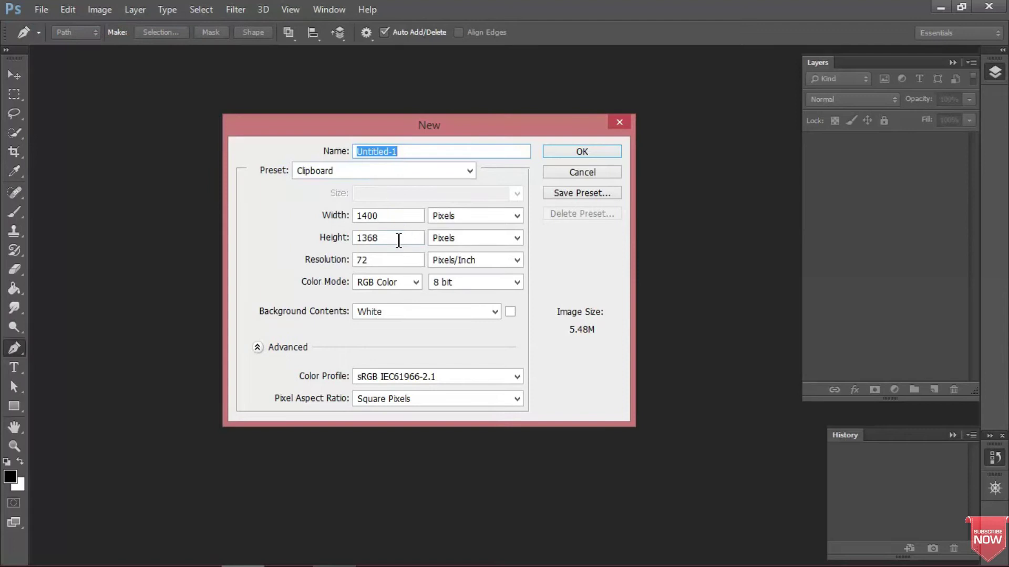
# - Create a white 1400×1368 px document named G at 100 pixels/inch, docked as a tab
pyautogui.press('BackSpace')
pyautogui.moveTo(381, 215)
pyautogui.mouseDown()
pyautogui.moveTo(351, 218)
pyautogui.moveTo(354, 241)
pyautogui.moveTo(398, 149)
pyautogui.mouseUp()
pyautogui.write('G')
pyautogui.doubleClick(390, 259)
pyautogui.press('BackSpace')
pyautogui.write('100')
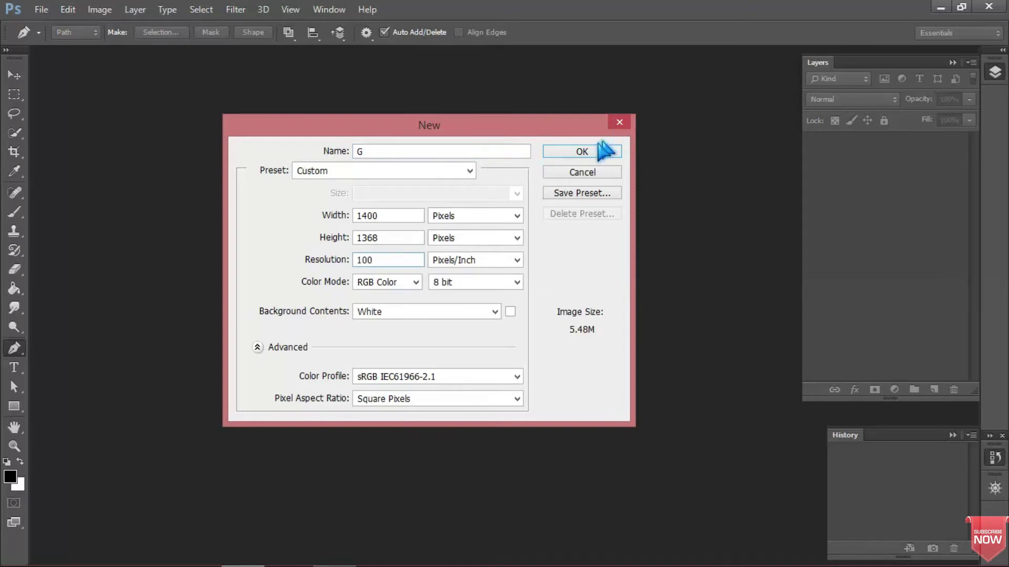
pyautogui.click(591, 150)
pyautogui.moveTo(285, 51); pyautogui.dragTo(314, 51)
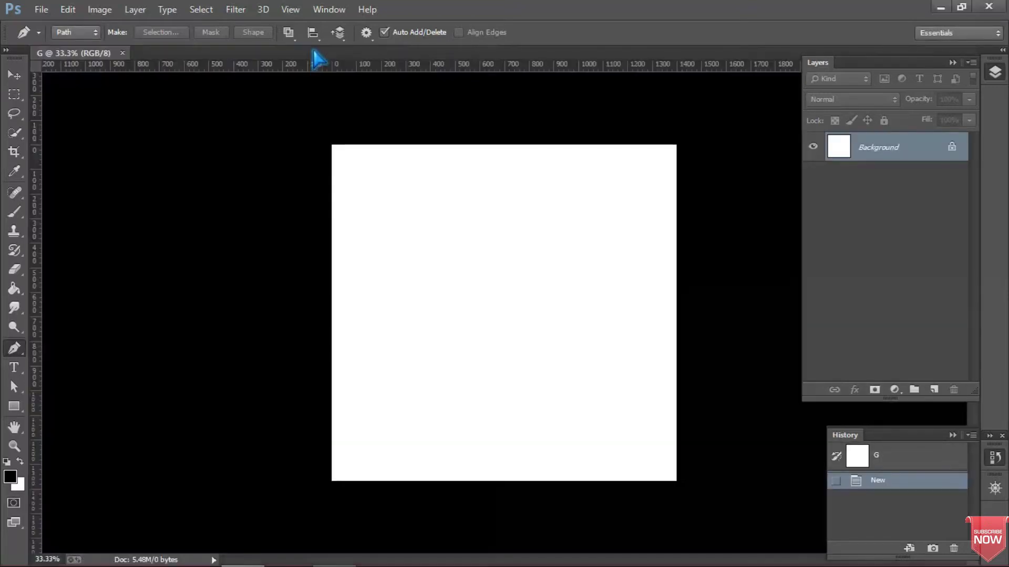
# - Bring G.png into the G document to fill the canvas and duplicate it as Layer 1 copy
pyautogui.hotkey('ctrl', 'o')
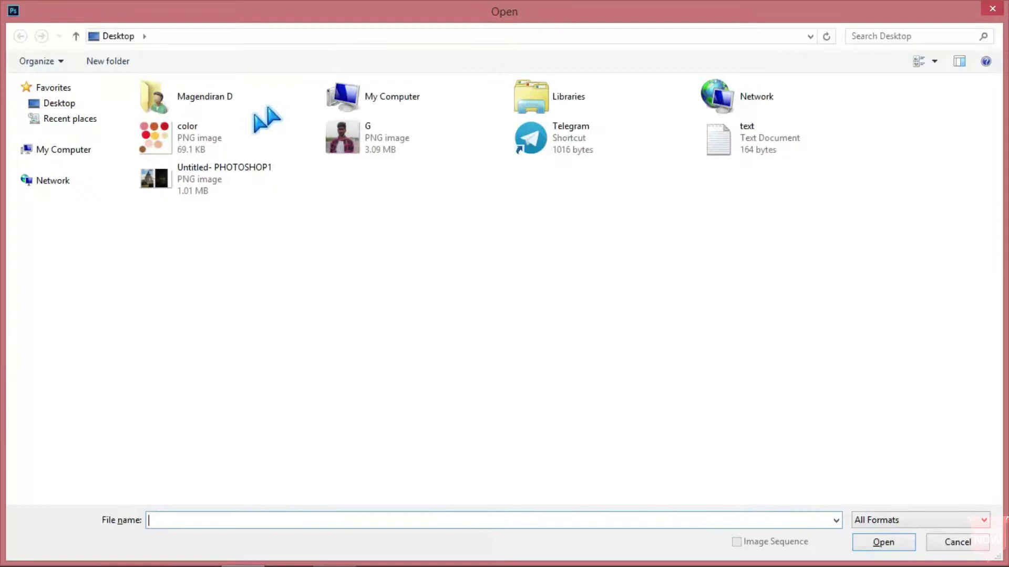
pyautogui.doubleClick(377, 145)
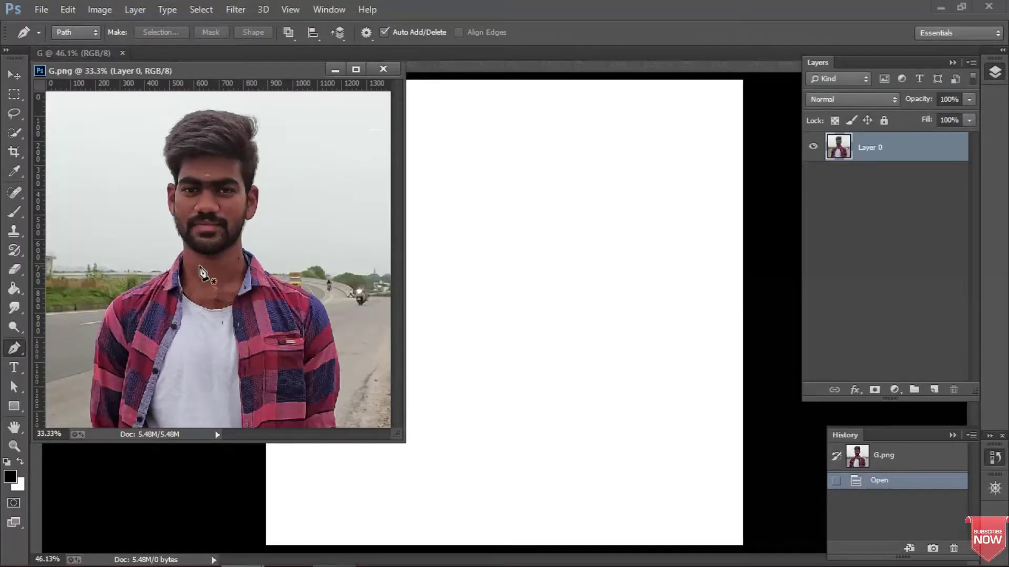
pyautogui.moveTo(201, 268); pyautogui.dragTo(461, 326)
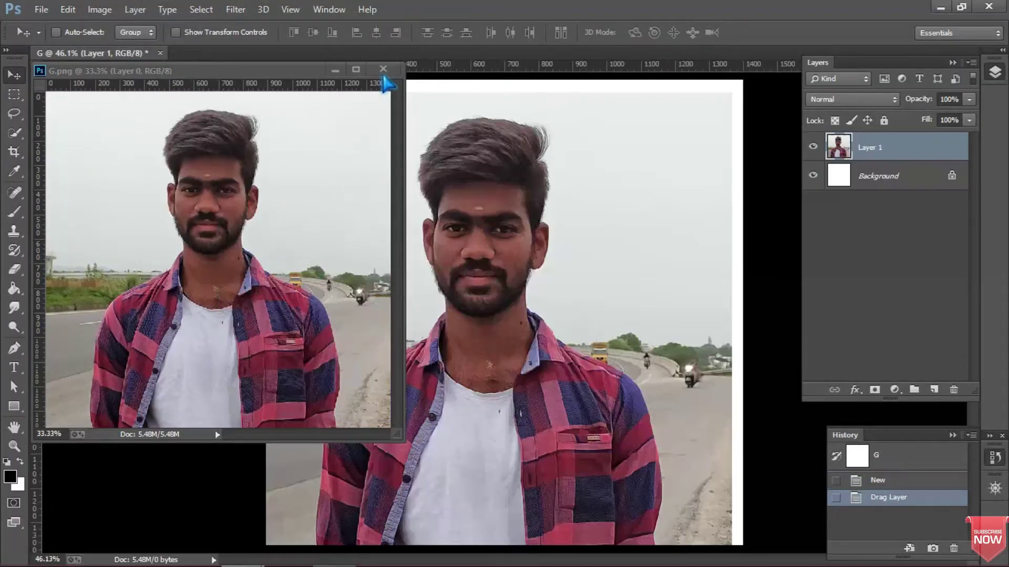
pyautogui.moveTo(463, 224); pyautogui.dragTo(472, 209)
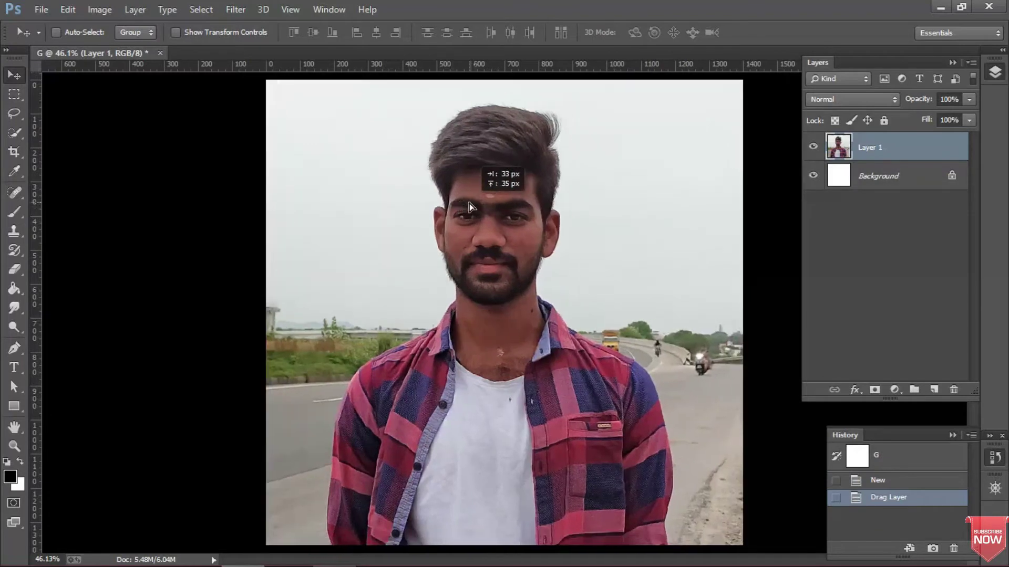
pyautogui.hotkey('ctrl', 'j')
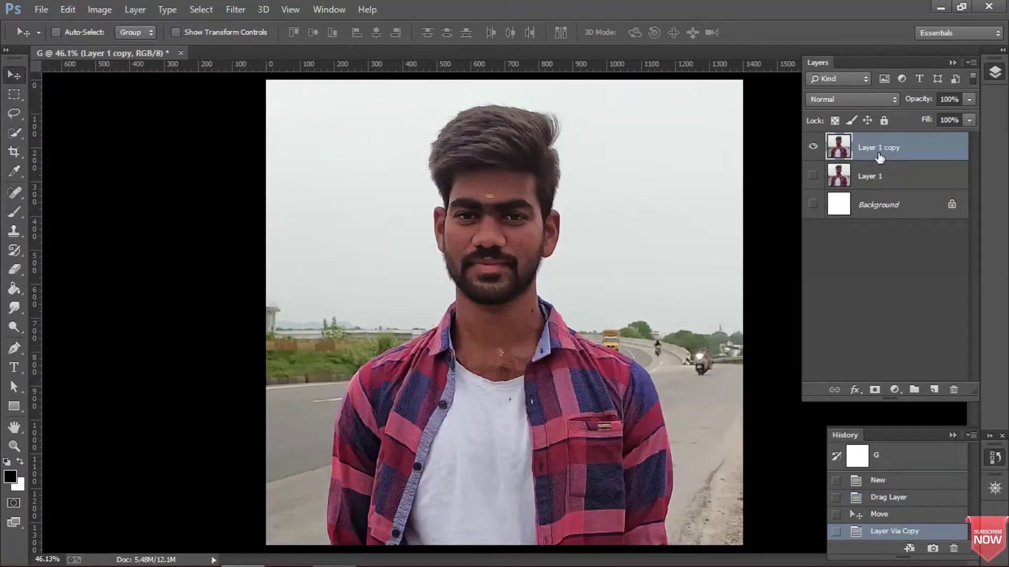
# - Zoom in and place Pen anchors around the hair edge, down the jawline and along the chin
pyautogui.press('z')
pyautogui.moveTo(531, 192); pyautogui.dragTo(560, 230)
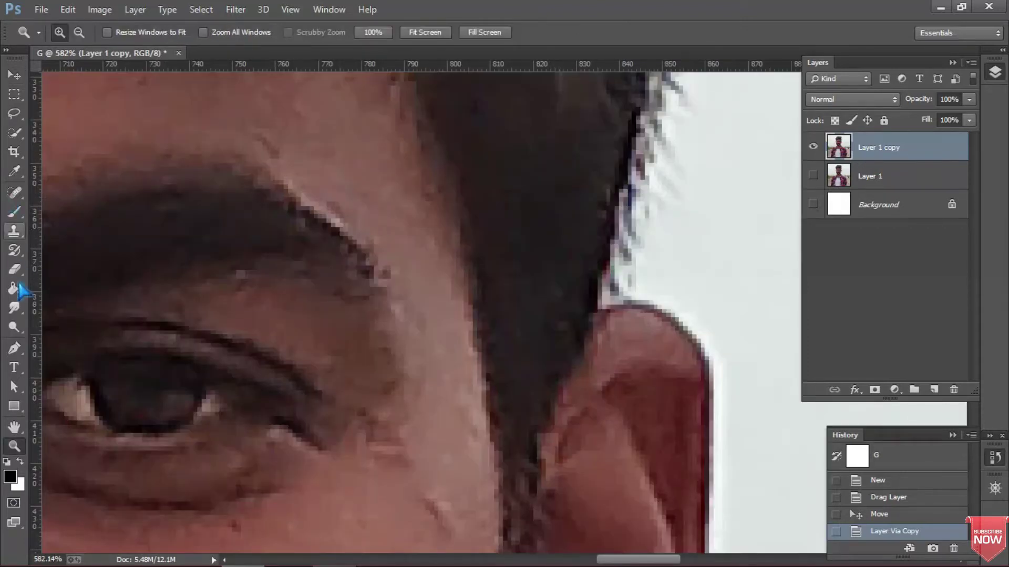
pyautogui.click(14, 348)
pyautogui.click(42, 349)
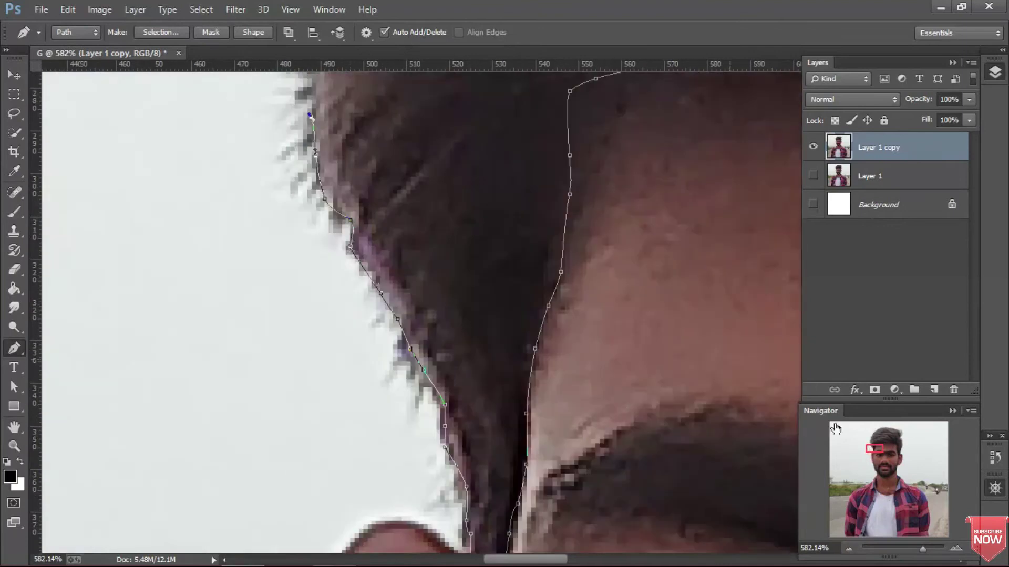
pyautogui.moveTo(836, 428); pyautogui.dragTo(898, 430)
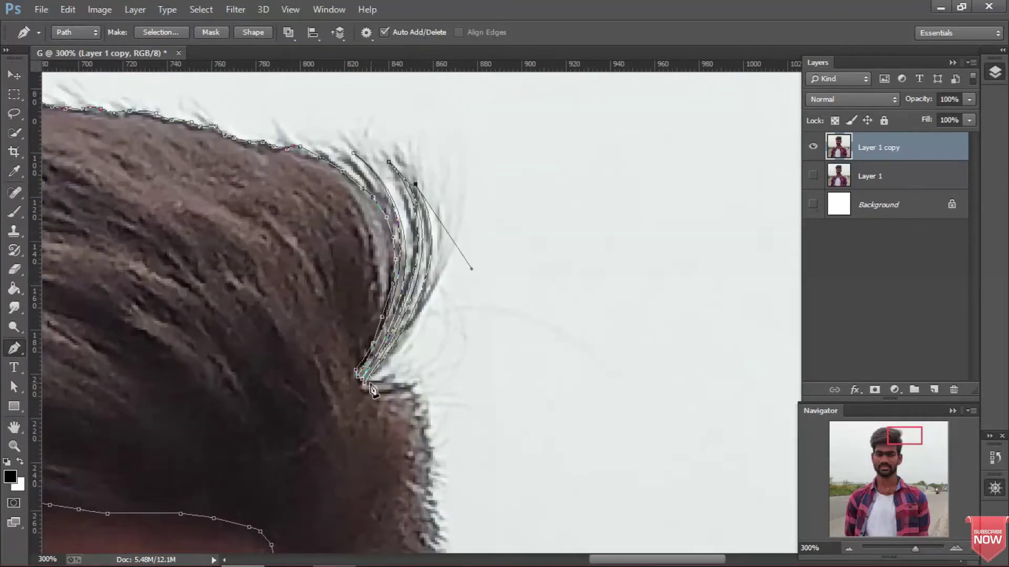
pyautogui.moveTo(906, 440); pyautogui.dragTo(893, 471)
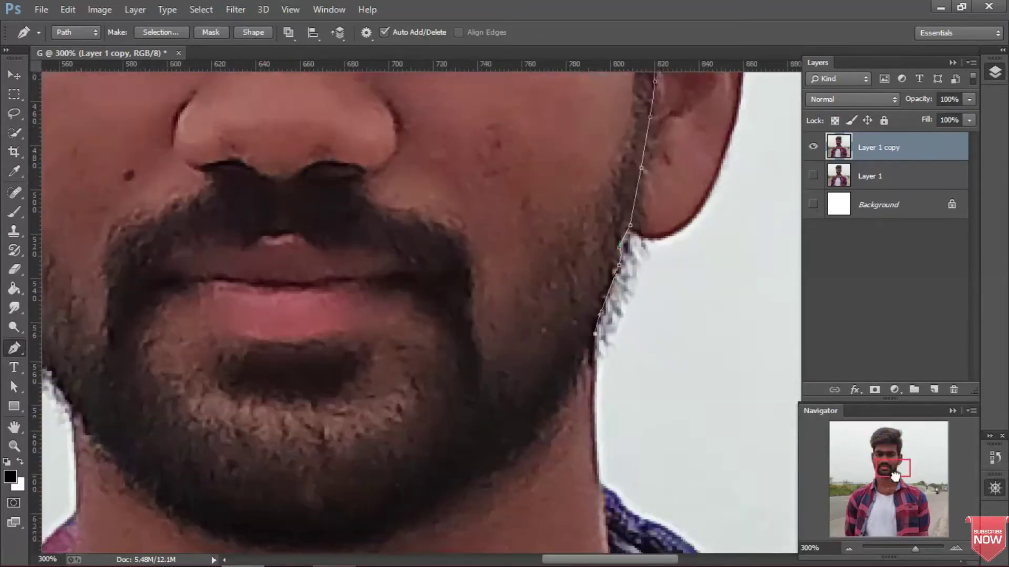
pyautogui.click(574, 353)
pyautogui.click(523, 406)
pyautogui.click(189, 450)
pyautogui.click(124, 417)
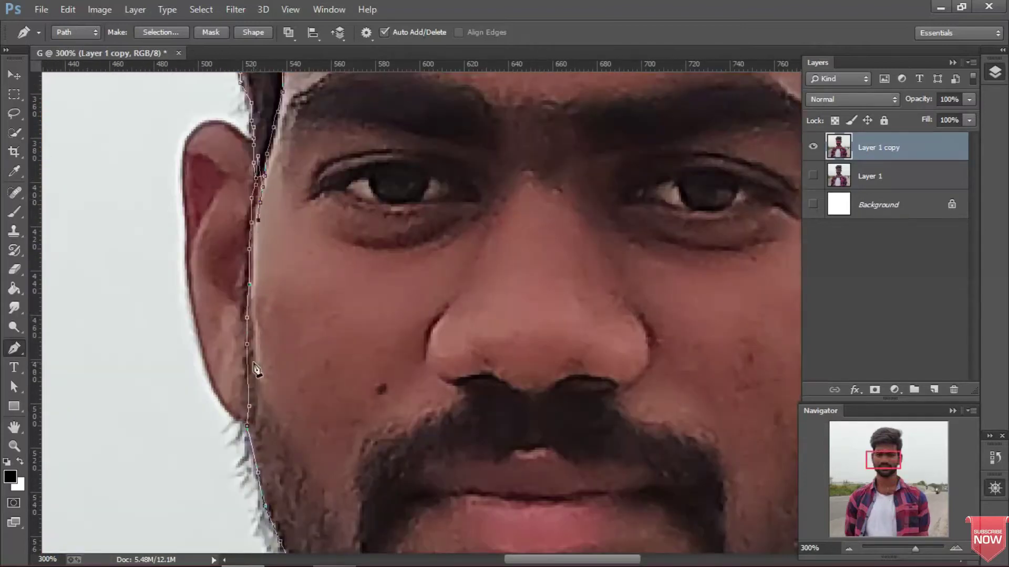
# - Continue the outline down the left jaw and along the moustache edge under the nose
pyautogui.click(303, 455)
pyautogui.click(310, 500)
pyautogui.click(325, 522)
pyautogui.hotkey('ctrl', 'z')
pyautogui.hotkey('ctrl', 'z')
pyautogui.click(184, 354)
pyautogui.click(196, 422)
pyautogui.click(231, 340)
pyautogui.click(339, 295)
# - Trace the moustache edge rightward and down its right side
pyautogui.click(379, 294)
pyautogui.click(459, 298)
pyautogui.click(533, 312)
pyautogui.click(572, 329)
pyautogui.click(589, 387)
pyautogui.click(591, 440)
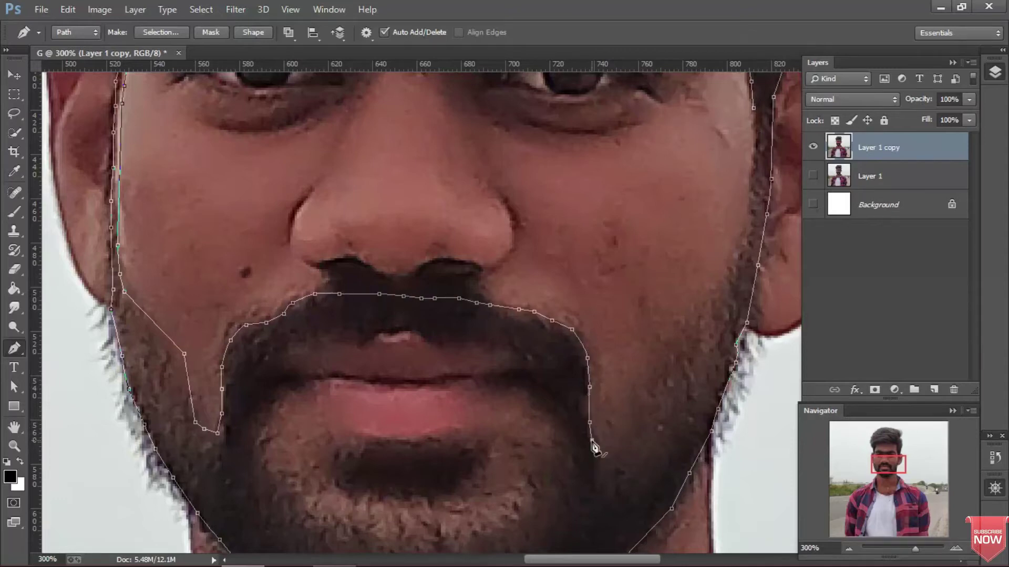
# - Extend the beard outline up the right cheek toward the sideburn, undoing misplaced anchors
pyautogui.moveTo(654, 415); pyautogui.dragTo(665, 368)
pyautogui.click(668, 322)
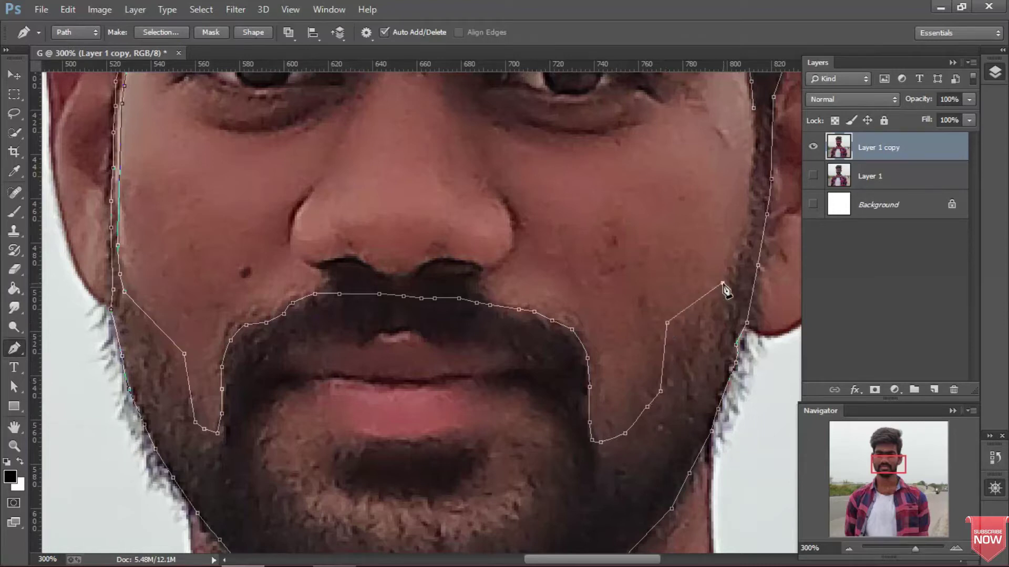
pyautogui.hotkey('ctrl', 'alt', 'z')
pyautogui.hotkey('ctrl', 'alt', 'z')
pyautogui.hotkey('ctrl', 'alt', 'z')
pyautogui.click(603, 462)
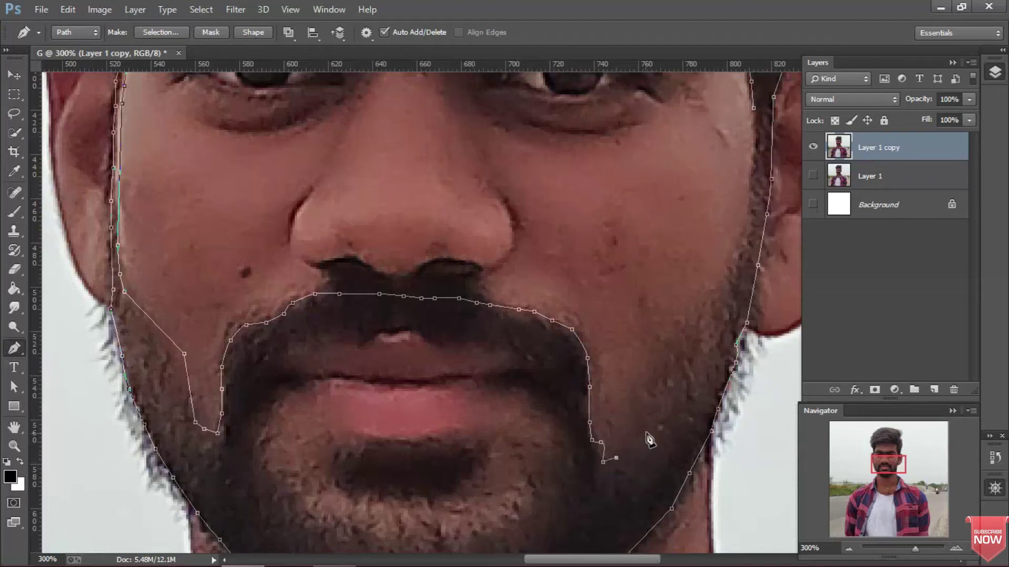
pyautogui.click(668, 347)
pyautogui.click(749, 228)
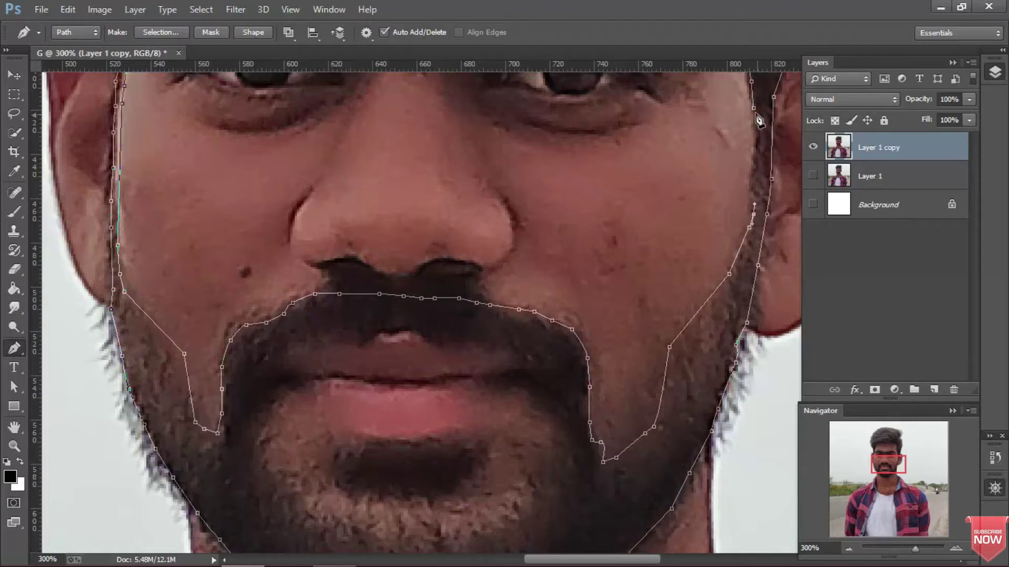
# - Draw a closed outline around the dark patch below the lower lip
pyautogui.keyDown('ctrl'); pyautogui.click(620, 388); pyautogui.keyUp('ctrl')
pyautogui.click(406, 442)
pyautogui.click(384, 440)
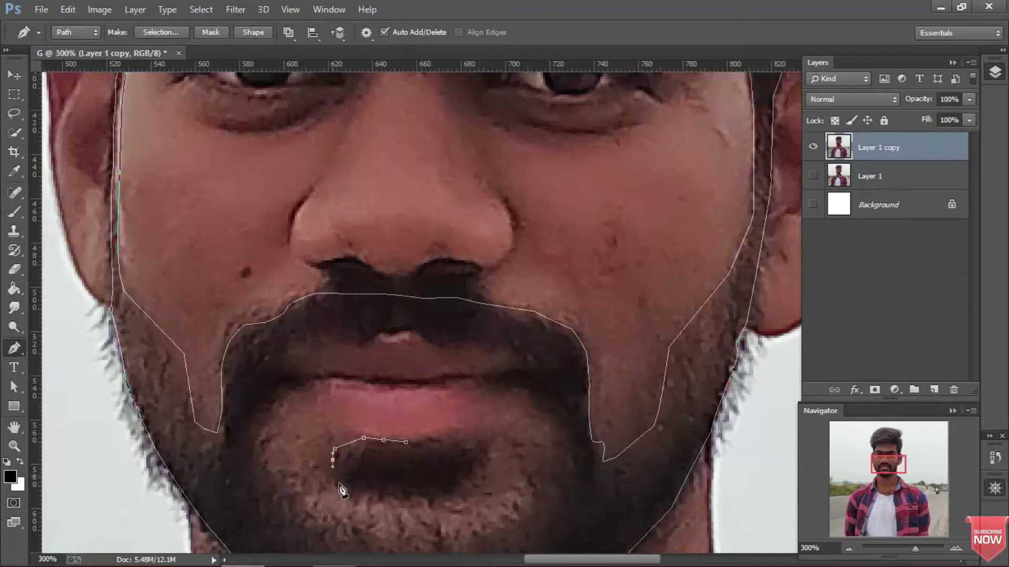
pyautogui.click(360, 487)
pyautogui.click(379, 487)
pyautogui.moveTo(469, 464); pyautogui.dragTo(458, 449)
pyautogui.click(406, 442)
pyautogui.keyDown('ctrl'); pyautogui.click(462, 451); pyautogui.keyUp('ctrl')
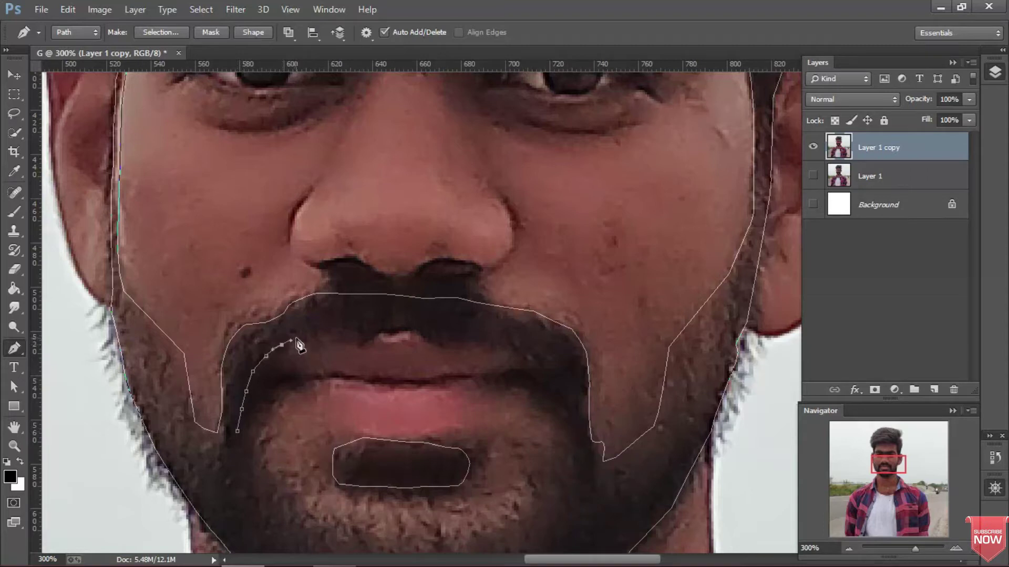
# - Trace the inner beard edge along the upper lip and down the right side
pyautogui.hotkey('ctrl', 'alt', 'z')
pyautogui.hotkey('ctrl', 'alt', 'z')
pyautogui.hotkey('ctrl', 'alt', 'z')
pyautogui.click(284, 347)
pyautogui.click(301, 339)
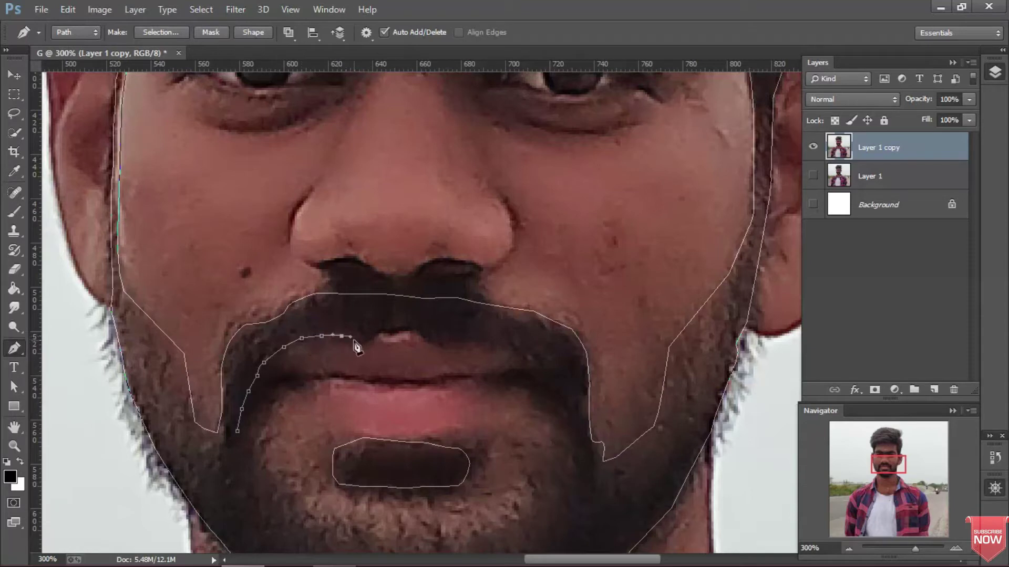
pyautogui.click(395, 332)
pyautogui.click(414, 333)
pyautogui.click(450, 345)
pyautogui.click(499, 346)
pyautogui.click(532, 360)
pyautogui.click(547, 382)
pyautogui.click(561, 404)
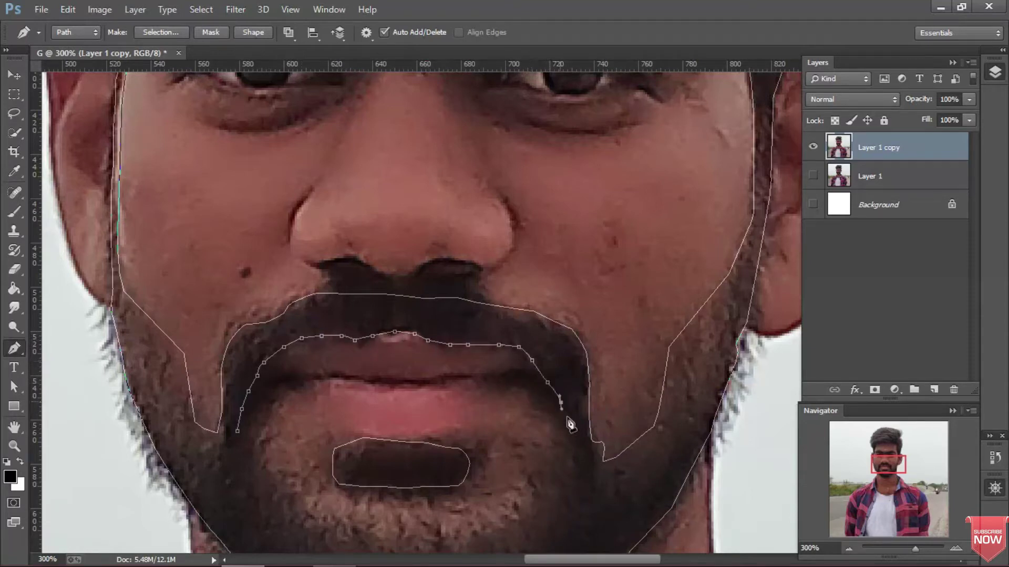
# - Carry the inner outline around the chin and up the left side, closing it around the mouth
pyautogui.hotkey('ctrl', 'z')
pyautogui.click(572, 447)
pyautogui.click(559, 470)
pyautogui.click(539, 501)
pyautogui.click(509, 524)
pyautogui.click(475, 539)
pyautogui.click(439, 546)
pyautogui.click(375, 542)
pyautogui.click(339, 531)
pyautogui.click(281, 493)
pyautogui.moveTo(266, 480); pyautogui.dragTo(258, 471)
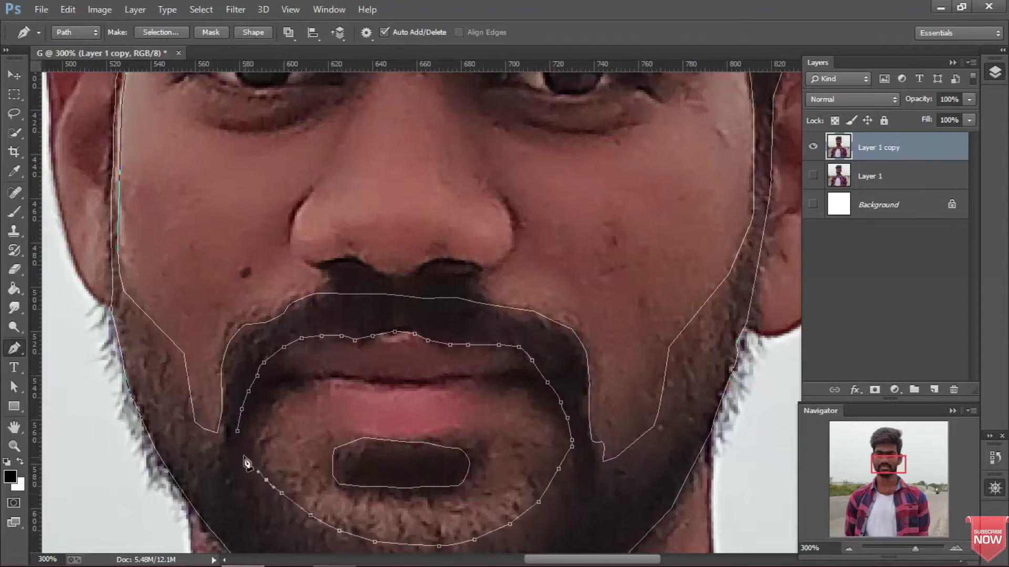
pyautogui.click(240, 435)
# - Keep black as the foreground colour and add a new layer named behad
pyautogui.click(10, 476)
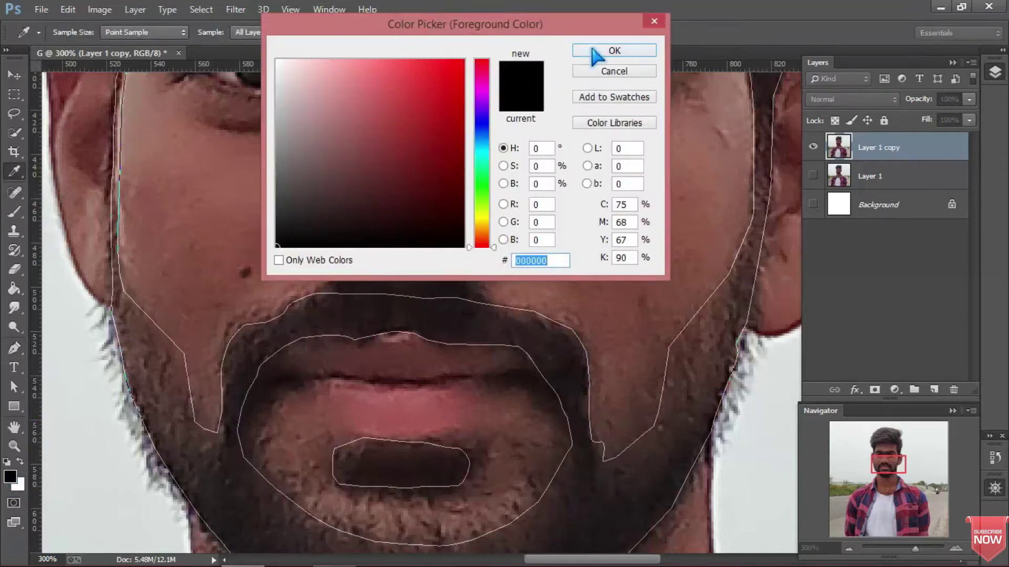
pyautogui.click(602, 49)
pyautogui.click(934, 390)
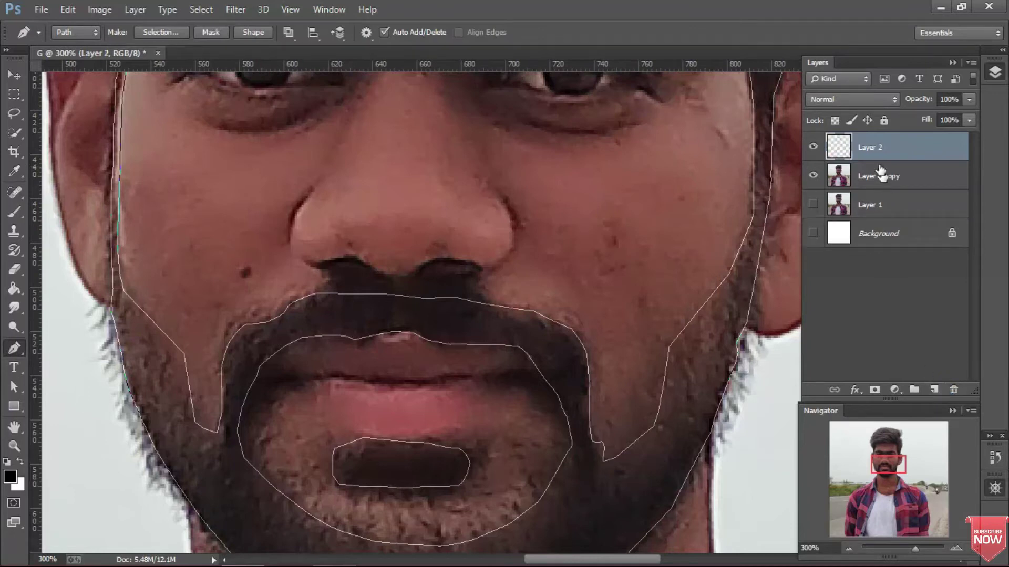
pyautogui.doubleClick(870, 149)
pyautogui.write('d')
pyautogui.press('Return')
# - Fill the hair and beard path with black, delete the path, and toggle behad to compare
pyautogui.hotkey('ctrl', '0')
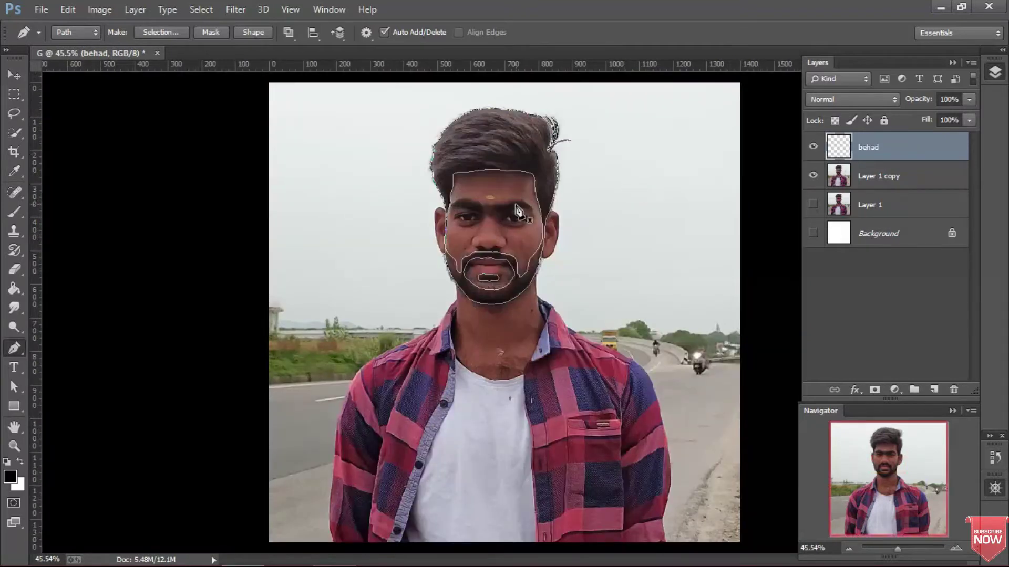
pyautogui.rightClick(520, 213)
pyautogui.click(541, 291)
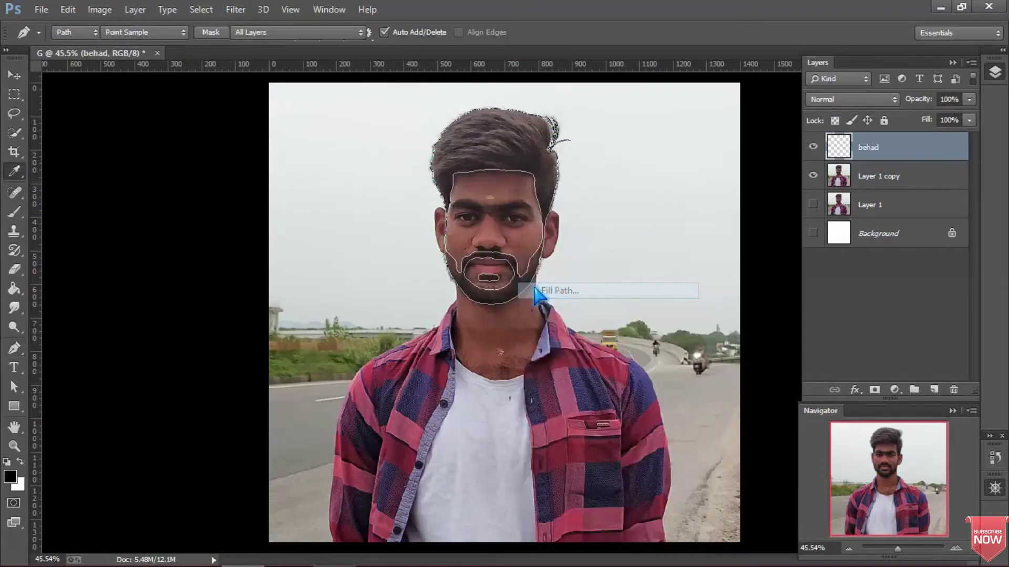
pyautogui.click(604, 133)
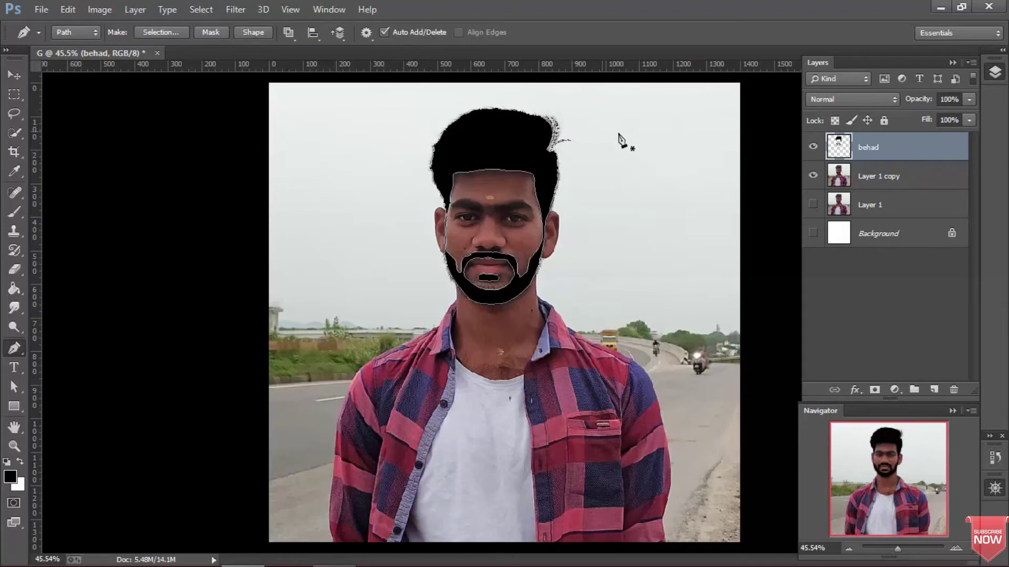
pyautogui.rightClick(521, 216)
pyautogui.click(546, 230)
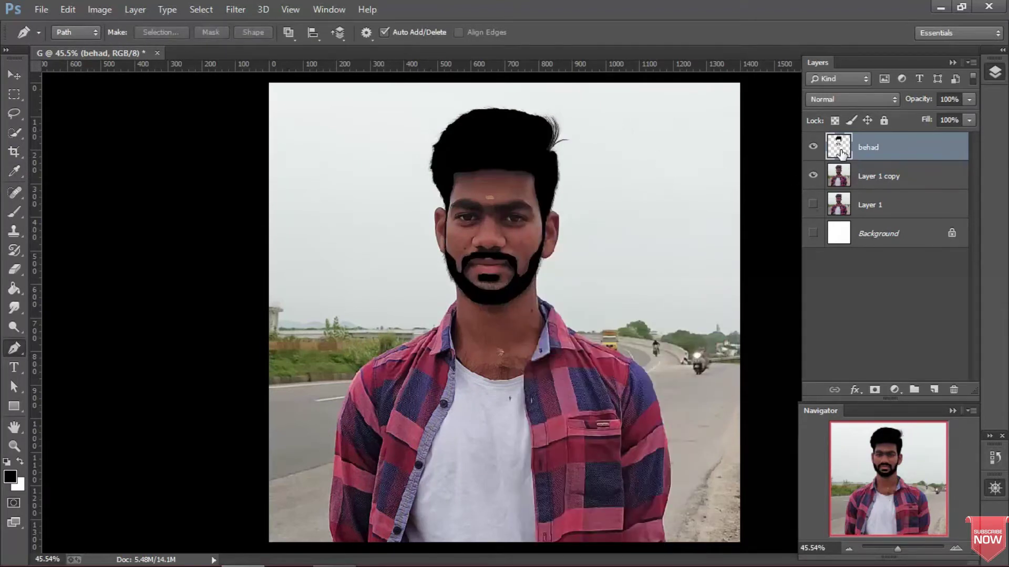
pyautogui.click(812, 148)
pyautogui.click(813, 148)
# - Hide behad, extend the face path along the zoomed-in collar, and bring up File > Open
pyautogui.click(846, 181)
pyautogui.press('z')
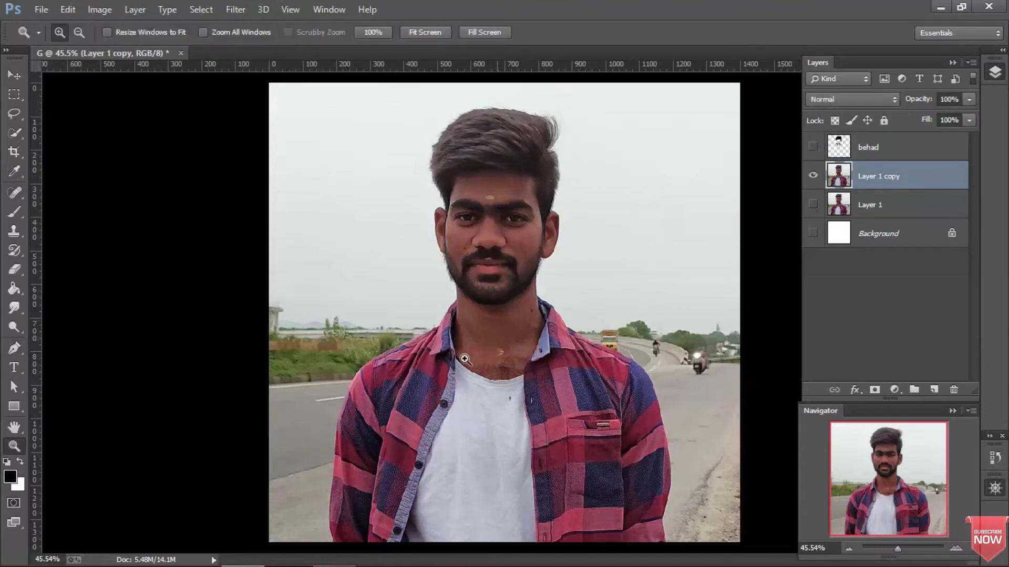
pyautogui.moveTo(459, 344); pyautogui.dragTo(517, 376)
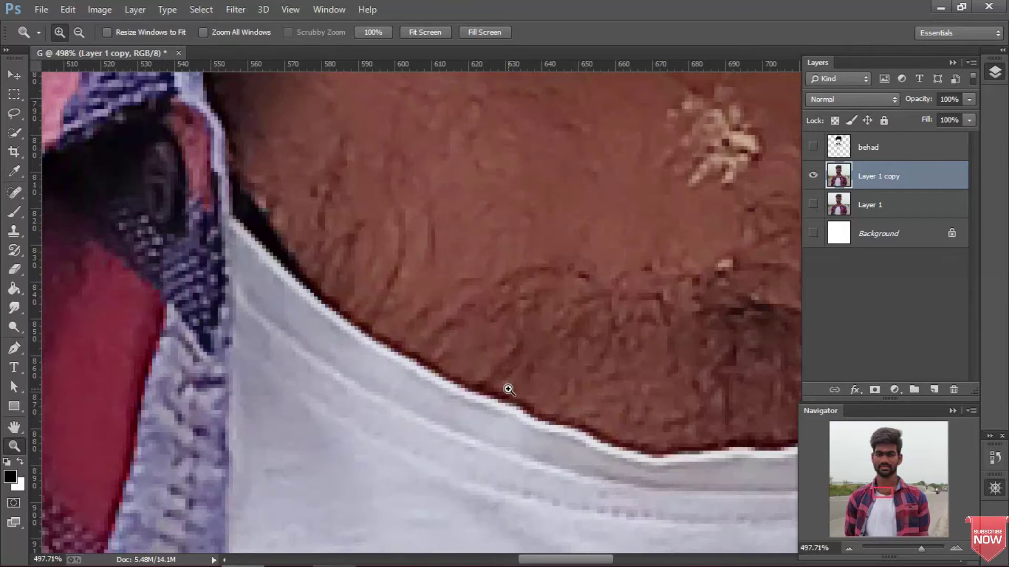
pyautogui.press('p')
pyautogui.moveTo(575, 426); pyautogui.dragTo(557, 425)
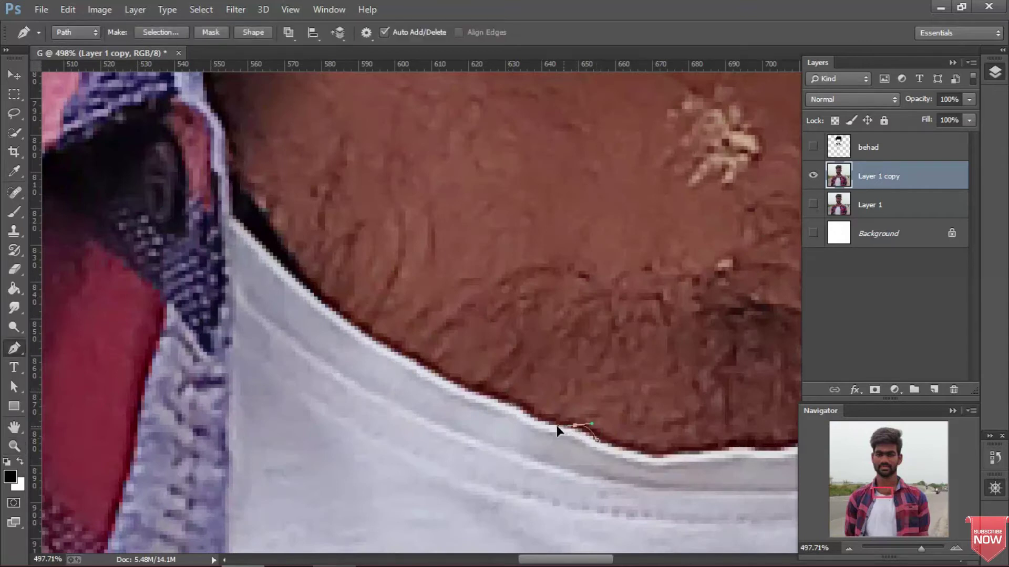
pyautogui.keyDown('ctrl'); pyautogui.click(558, 432); pyautogui.keyUp('ctrl')
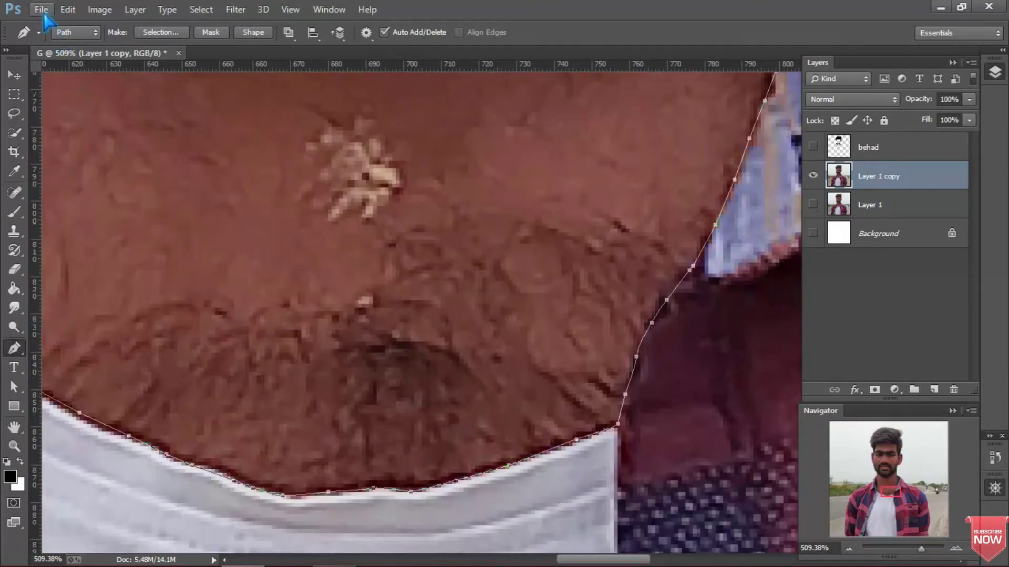
pyautogui.click(42, 12)
pyautogui.click(39, 40)
# - Open color.png and dock it alongside the portrait
pyautogui.click(168, 134)
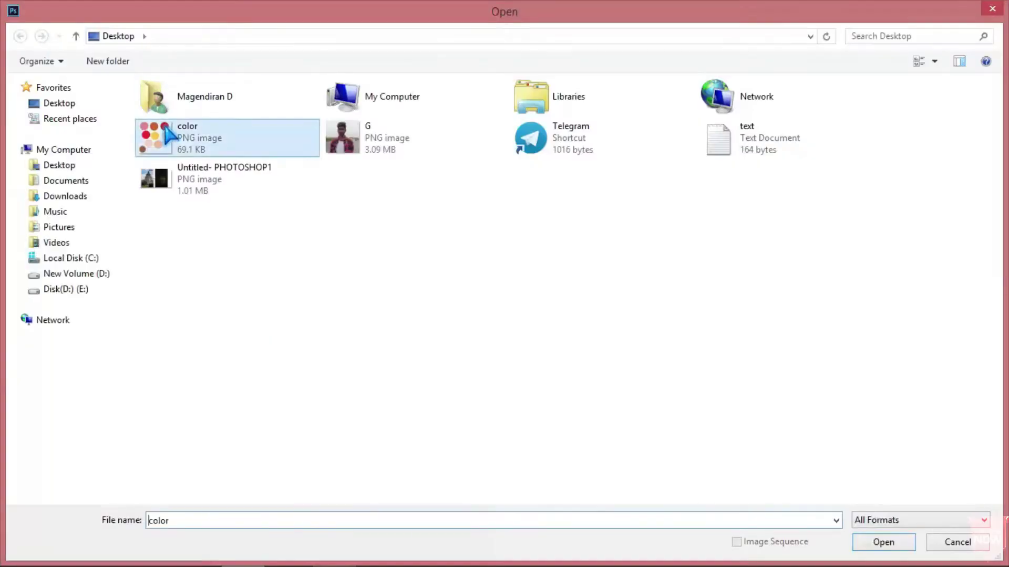
pyautogui.doubleClick(168, 134)
pyautogui.moveTo(231, 74)
pyautogui.mouseDown()
pyautogui.moveTo(302, 55)
pyautogui.moveTo(294, 58)
pyautogui.mouseUp()
pyautogui.moveTo(173, 79); pyautogui.dragTo(225, 315)
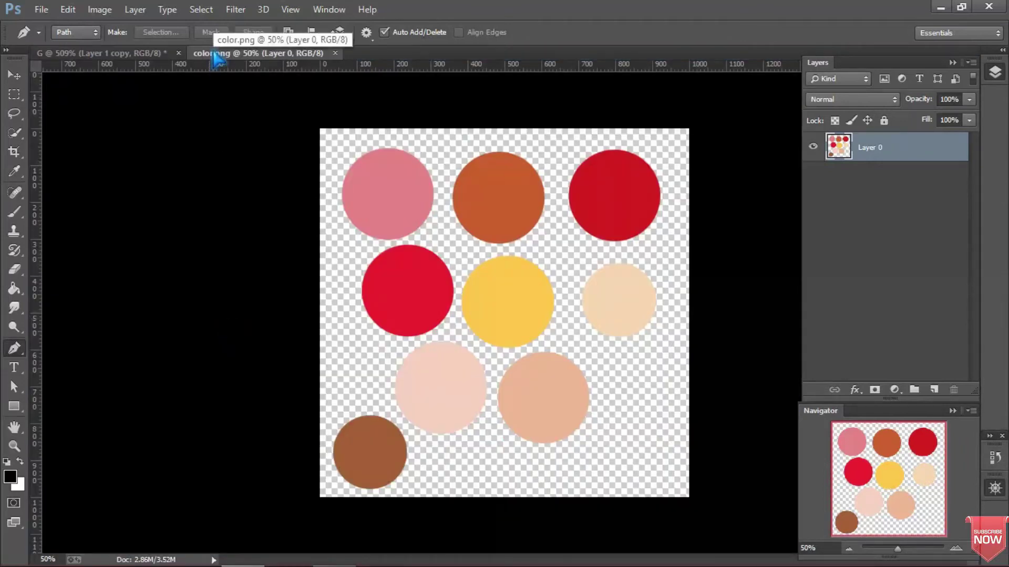
# - Sample the pink circle with the Eyedropper as foreground and return to the G document
pyautogui.click(14, 171)
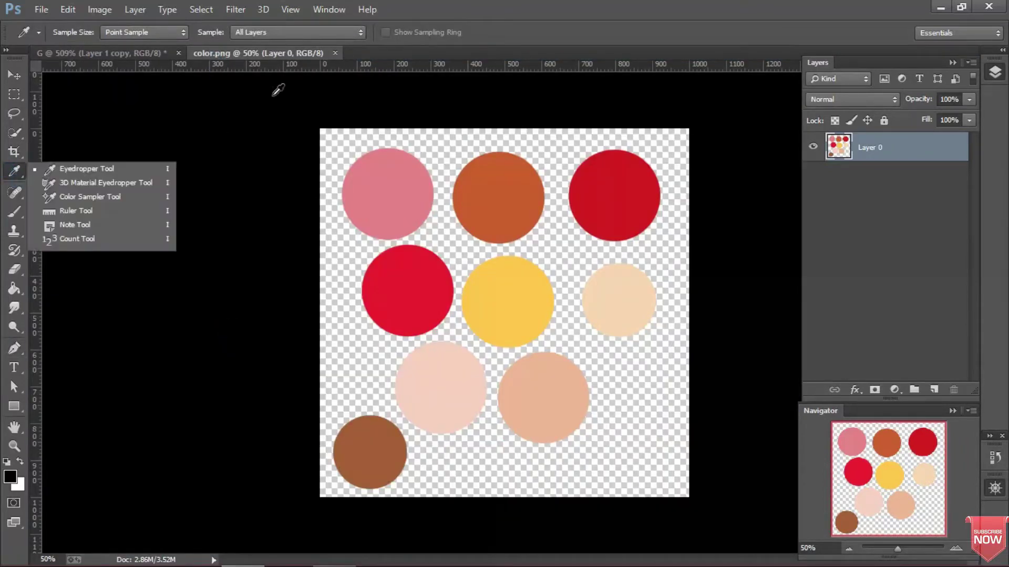
pyautogui.click(95, 169)
pyautogui.click(396, 183)
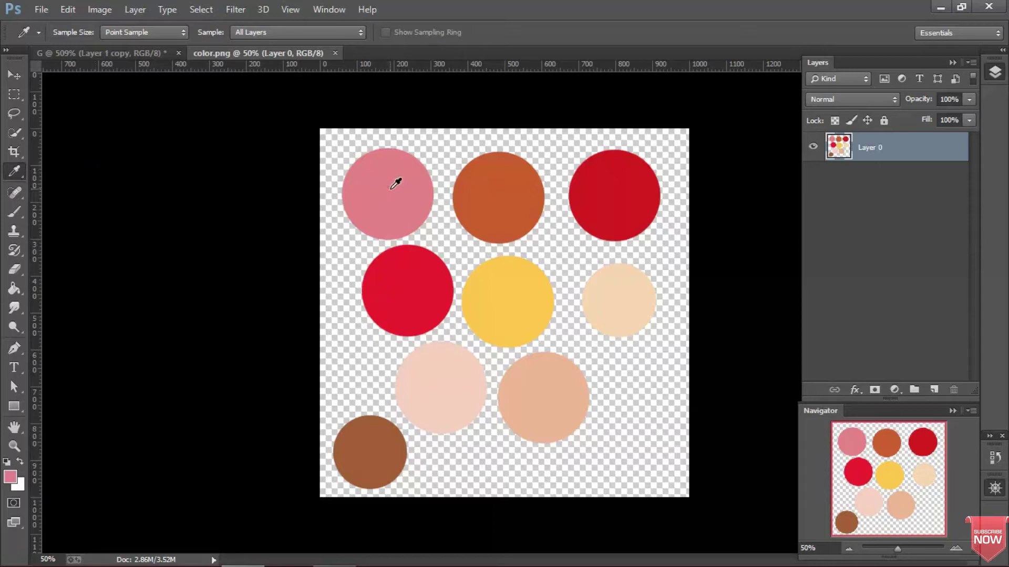
pyautogui.click(107, 53)
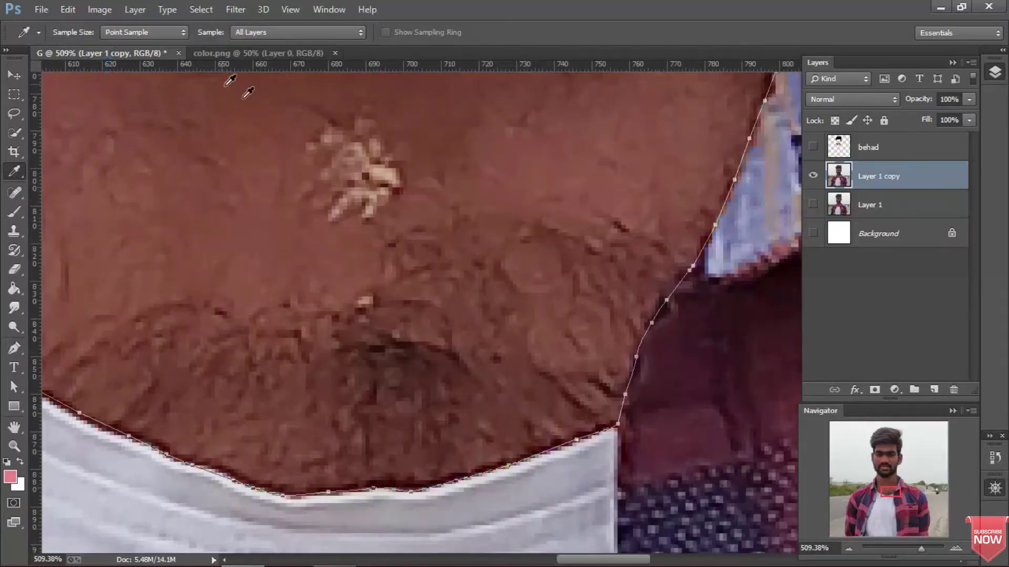
# - Fill the face path with pink on the photo layer, then undo that fill
pyautogui.press('p')
pyautogui.hotkey('ctrl', '0')
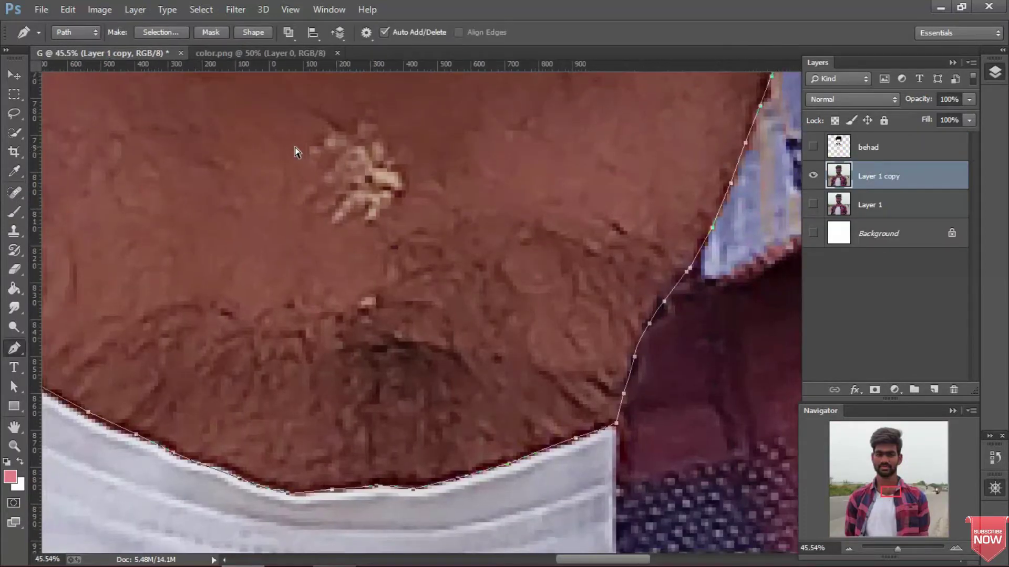
pyautogui.rightClick(488, 259)
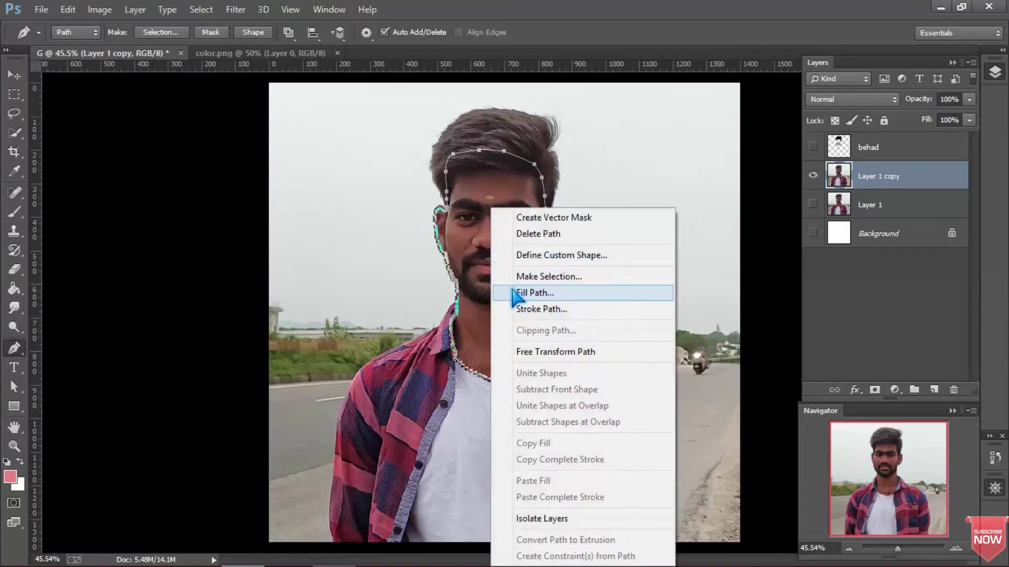
pyautogui.click(512, 293)
pyautogui.press('Return')
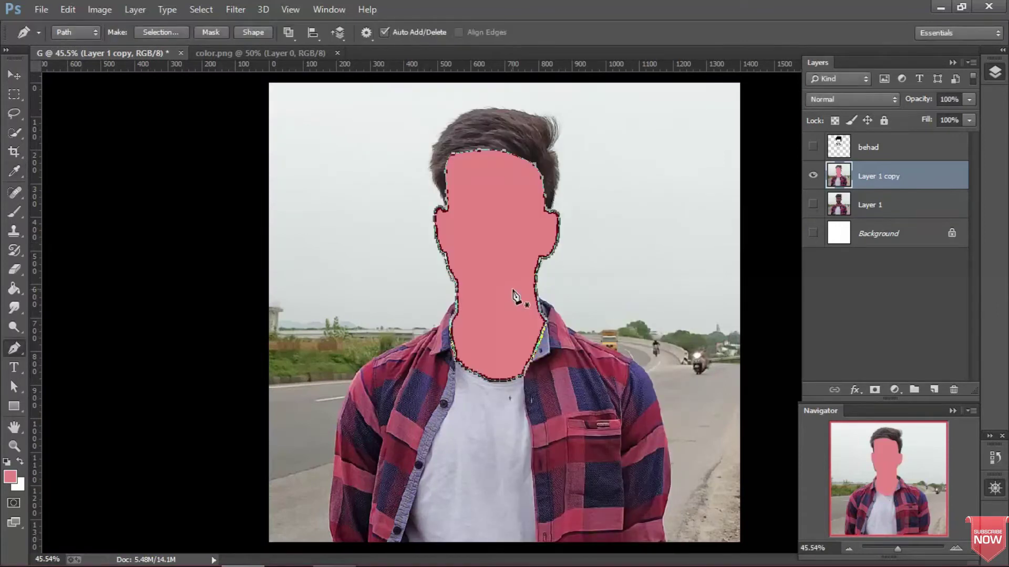
pyautogui.hotkey('ctrl', 'z')
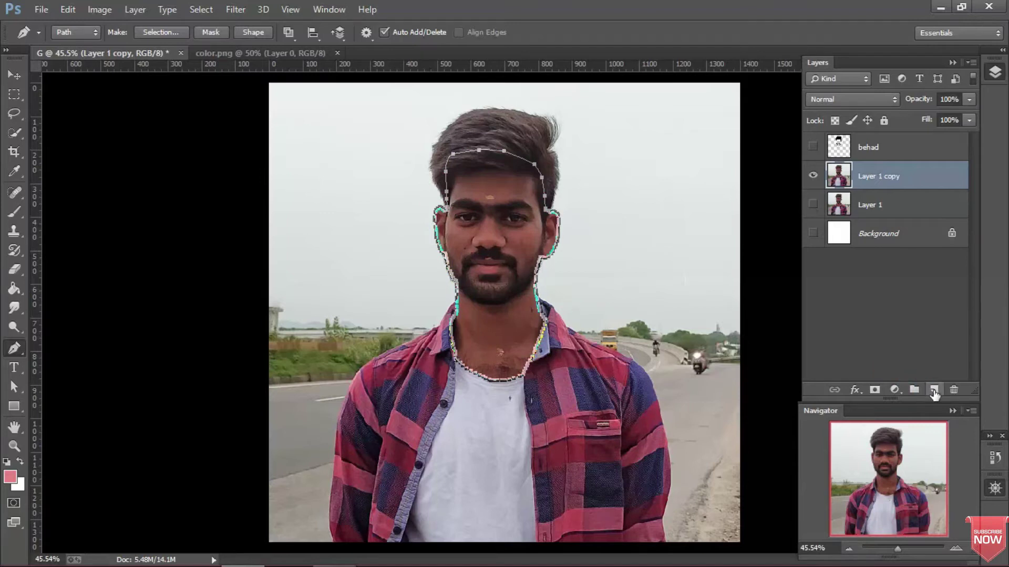
# - Add a layer named face, fill the face path with pink, and reset foreground to black
pyautogui.click(933, 391)
pyautogui.doubleClick(872, 177)
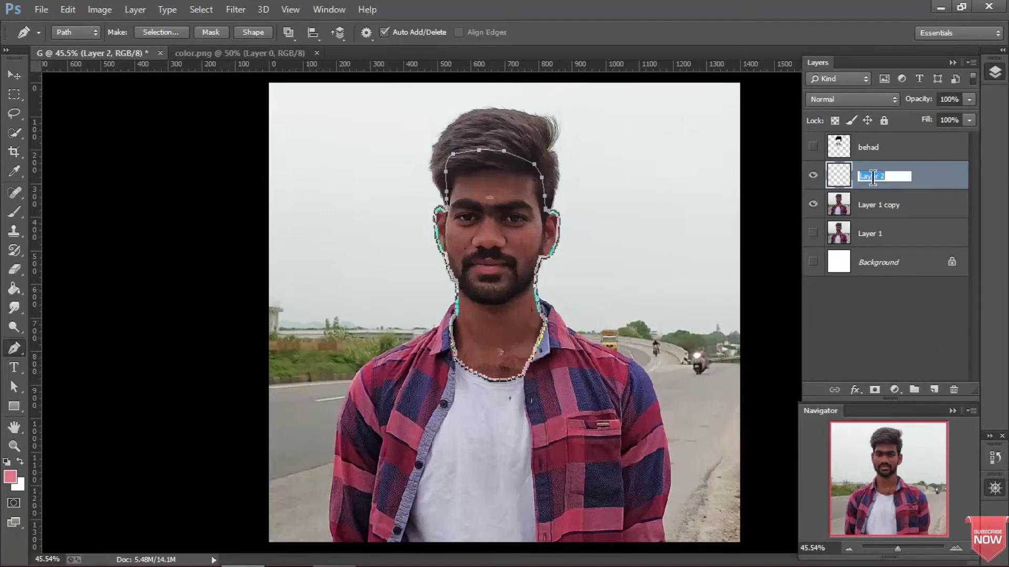
pyautogui.write('face')
pyautogui.press('Return')
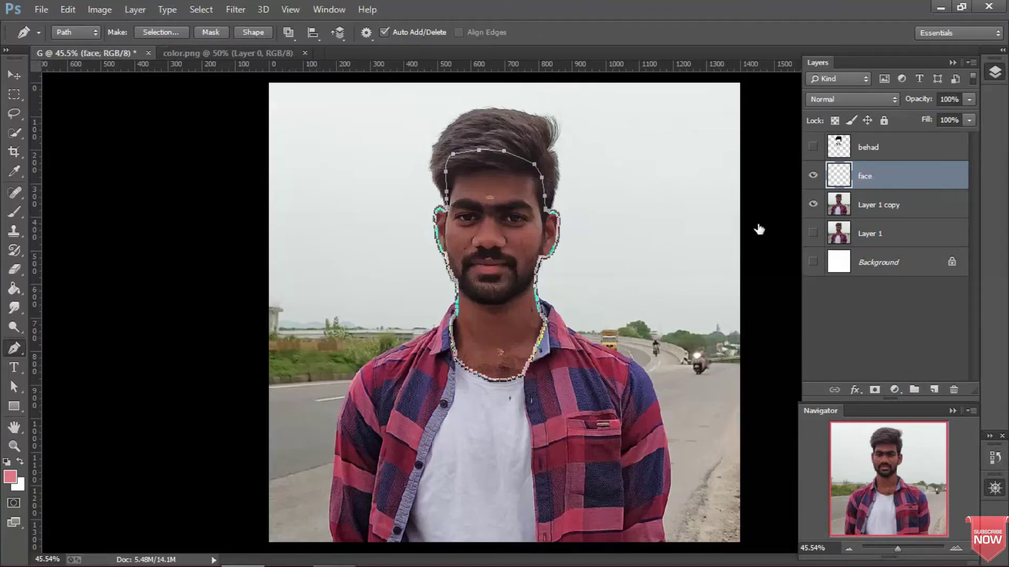
pyautogui.rightClick(498, 258)
pyautogui.click(522, 291)
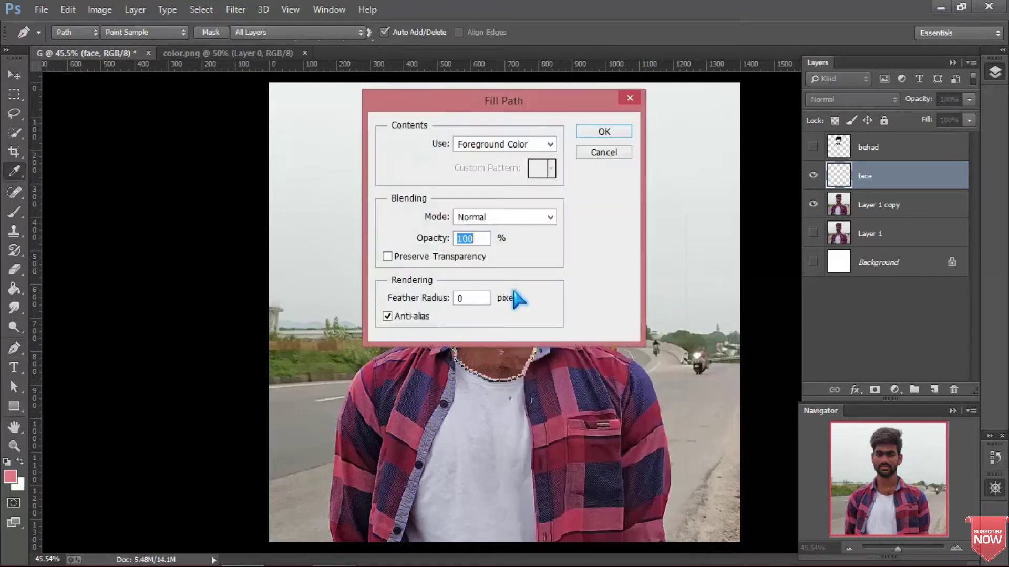
pyautogui.press('Return')
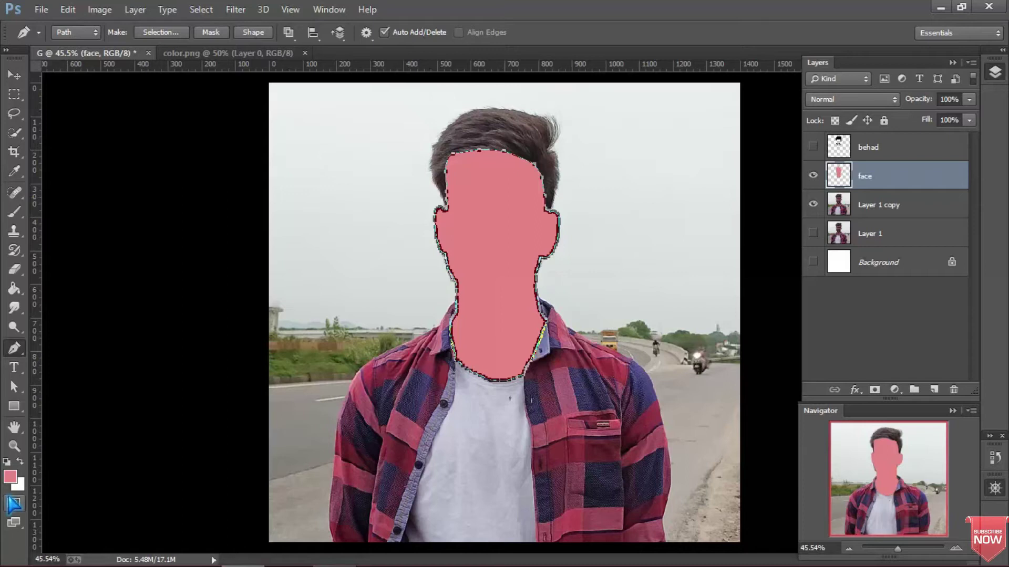
pyautogui.click(6, 462)
pyautogui.rightClick(424, 203)
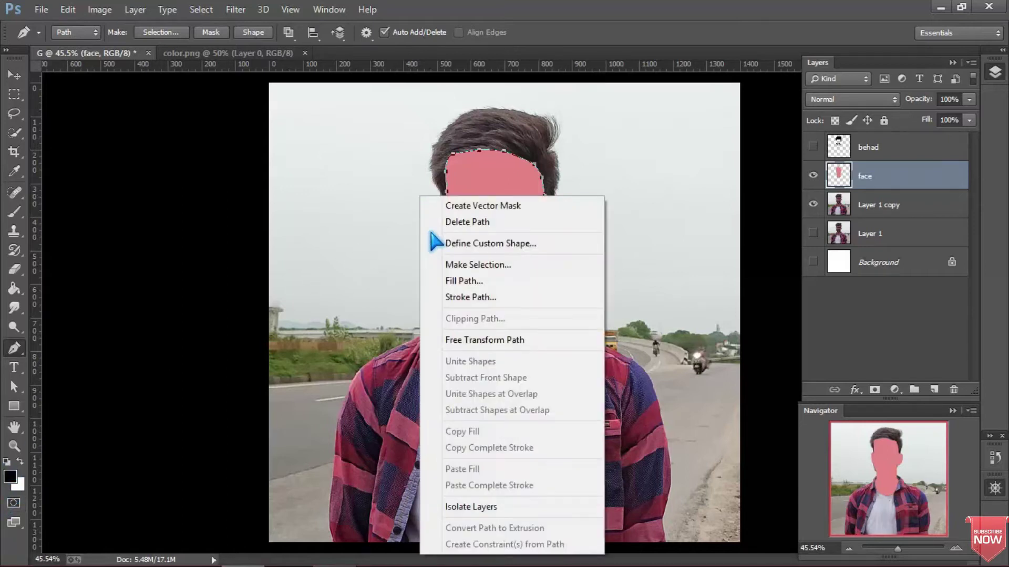
pyautogui.click(375, 246)
# - Select the Brush tool with the 1 px hard brush preset
pyautogui.press('b')
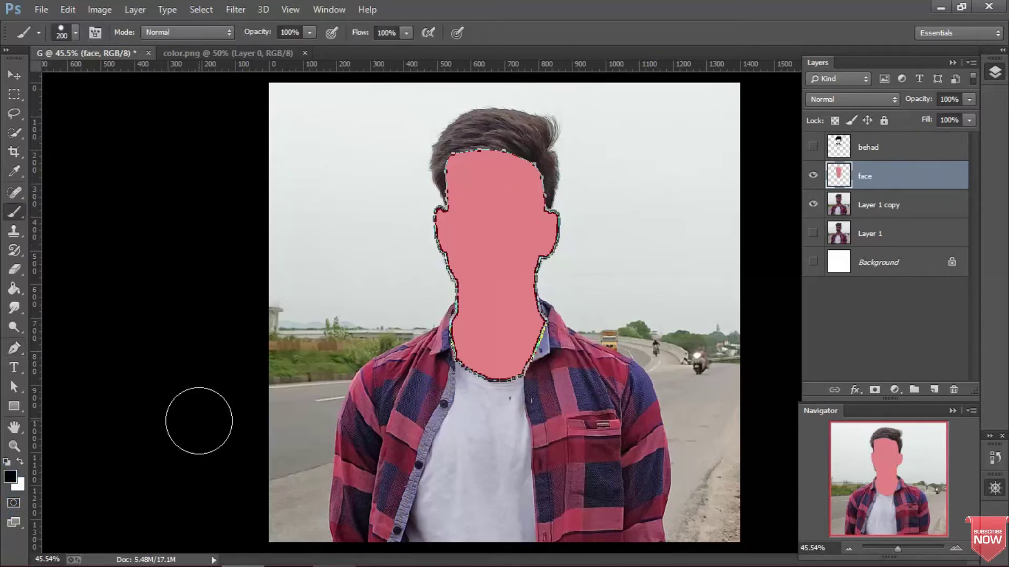
pyautogui.click(78, 34)
pyautogui.click(238, 294)
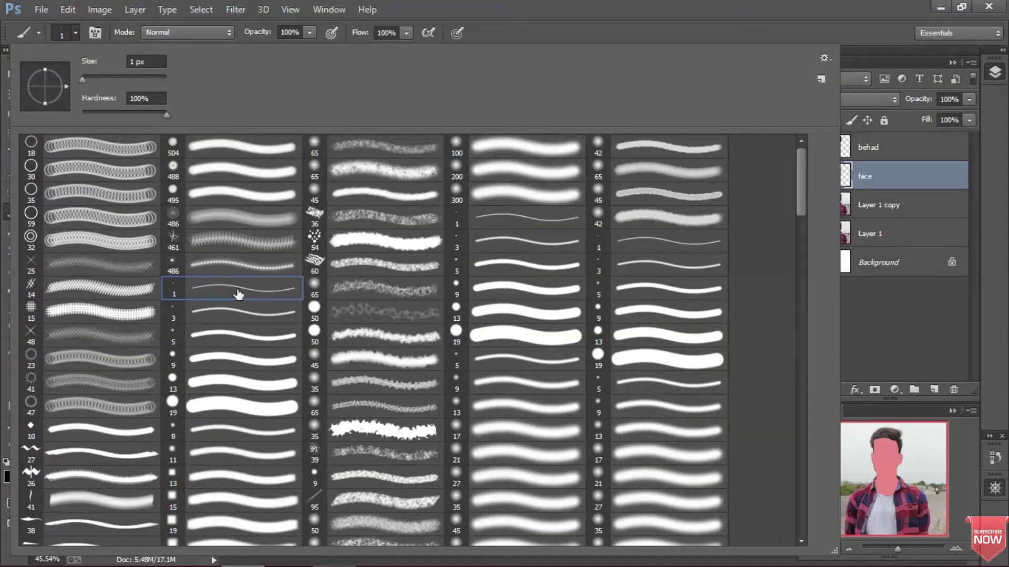
pyautogui.press('Return')
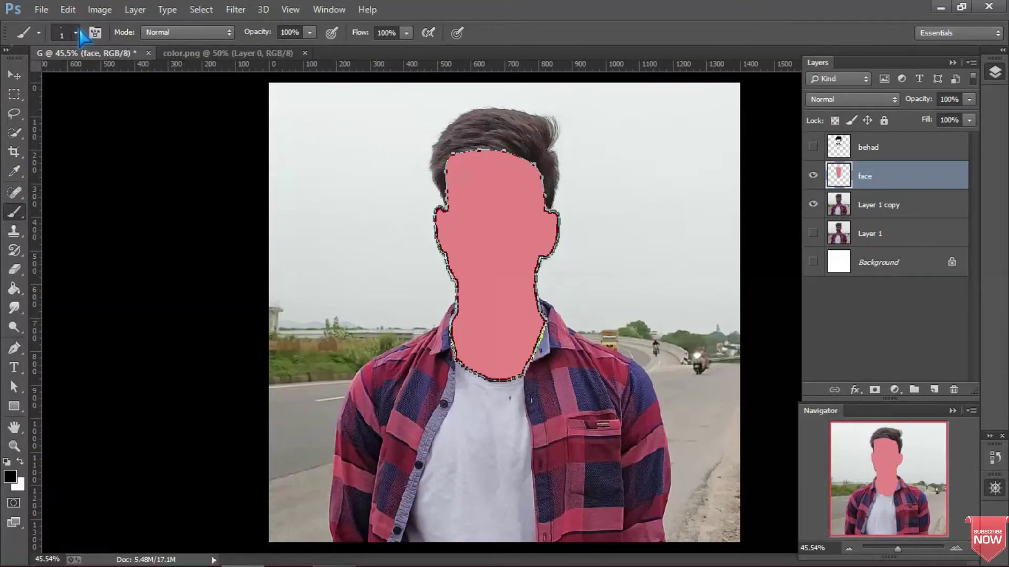
pyautogui.click(76, 32)
pyautogui.press('Return')
pyautogui.click(75, 33)
# - Stroke the face path with the black brush, then delete the path
pyautogui.press('p')
pyautogui.rightClick(499, 232)
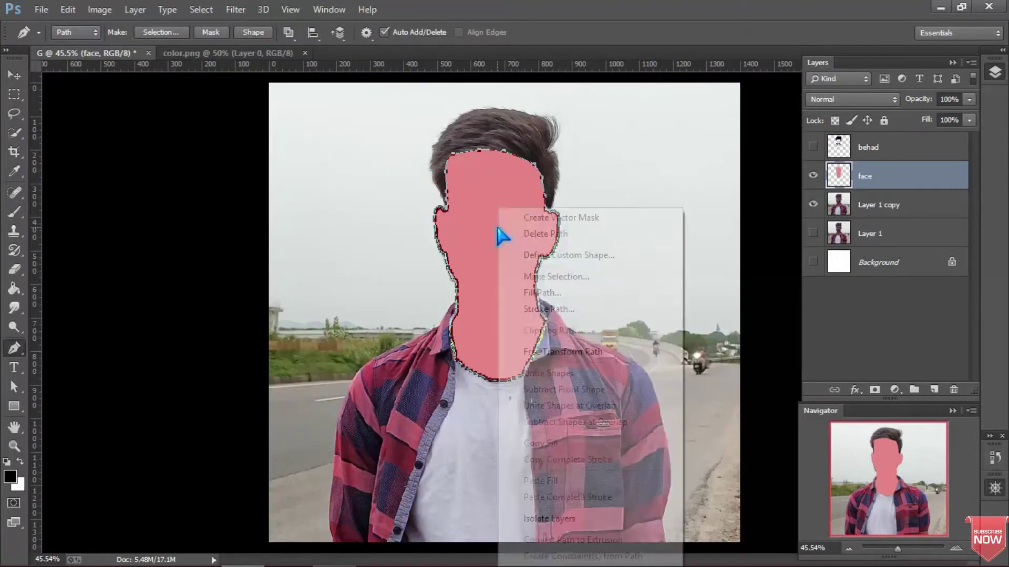
pyautogui.click(525, 309)
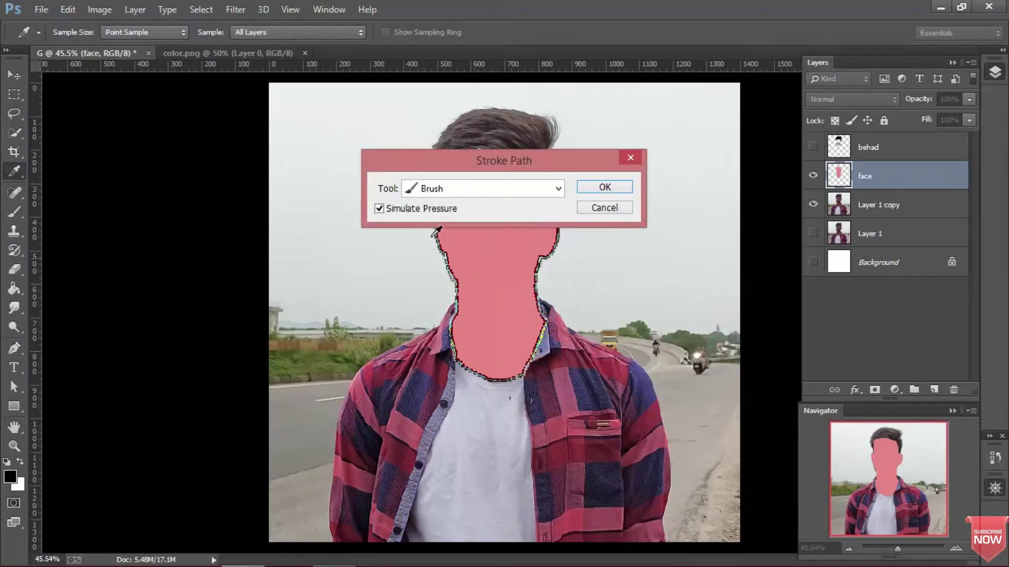
pyautogui.click(379, 209)
pyautogui.click(501, 192)
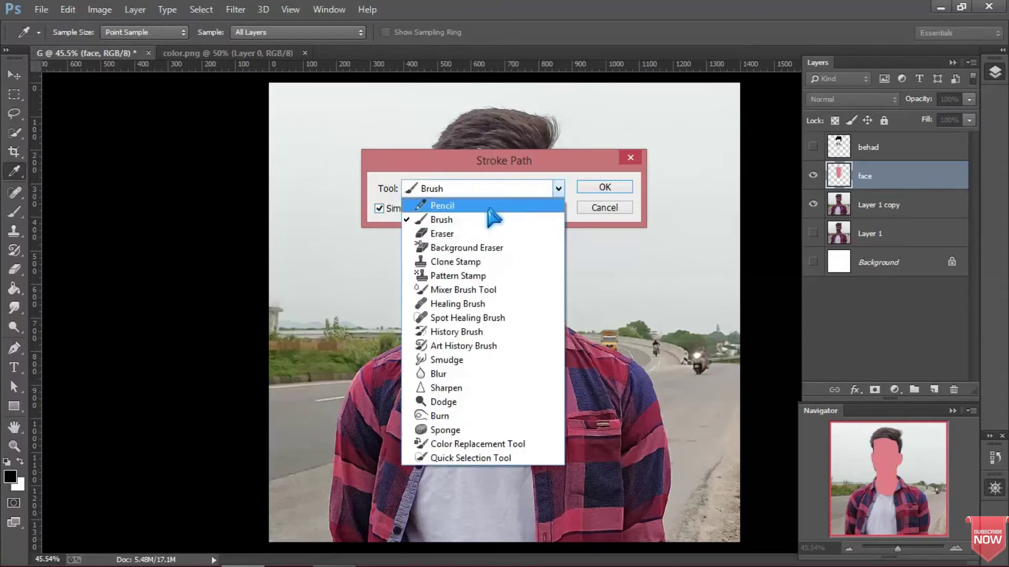
pyautogui.click(484, 215)
pyautogui.click(583, 192)
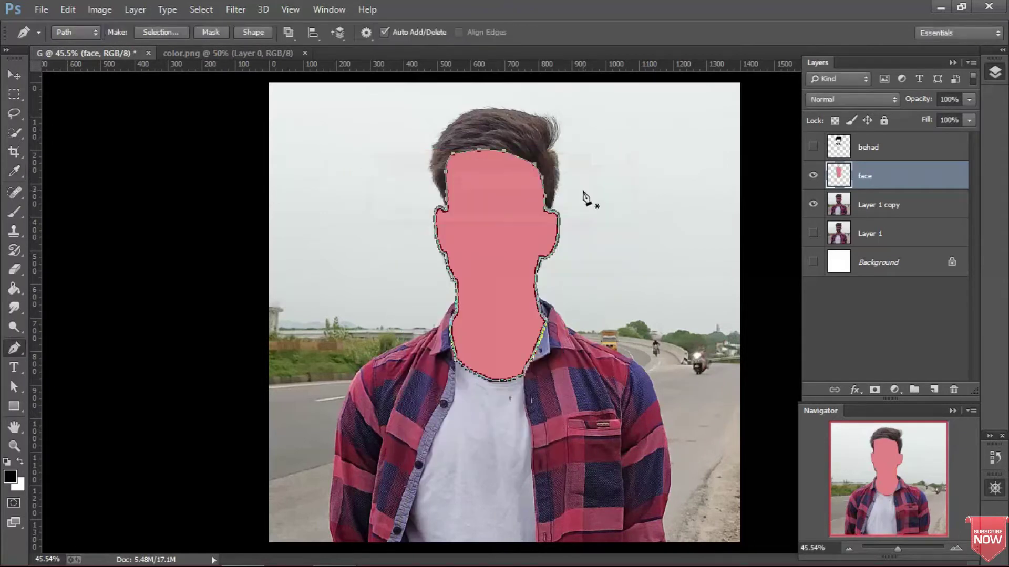
pyautogui.rightClick(465, 232)
pyautogui.click(476, 234)
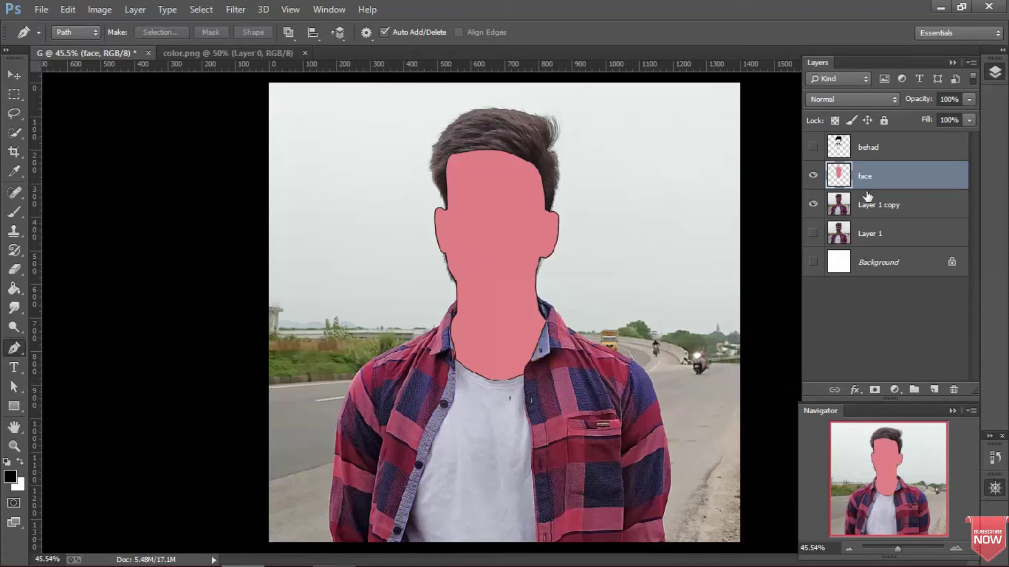
# - Hide the hair/beard and face layers, select the photo layer, and zoom to the eyebrows
pyautogui.click(897, 150)
pyautogui.click(813, 147)
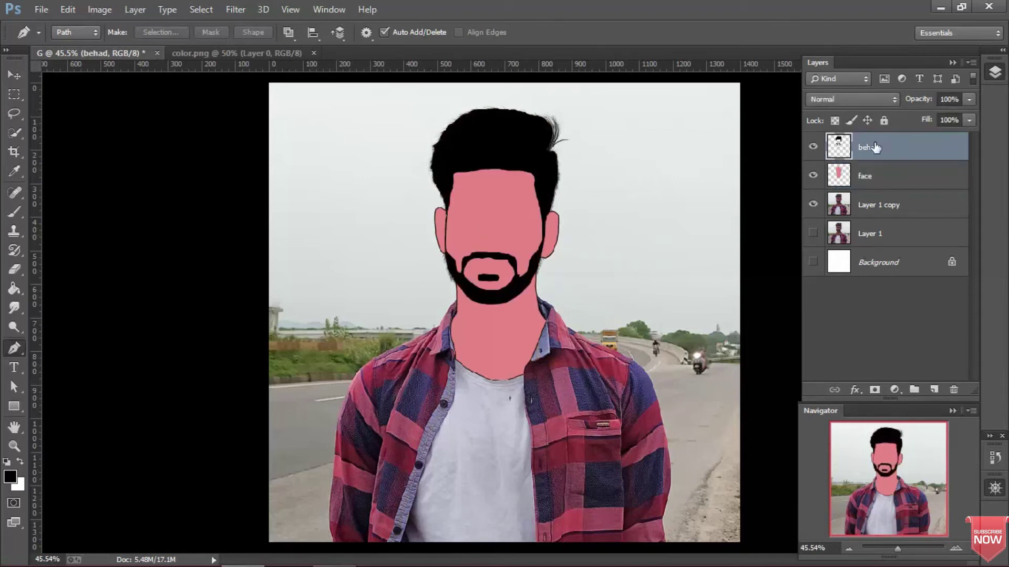
pyautogui.click(813, 148)
pyautogui.click(813, 176)
pyautogui.click(859, 207)
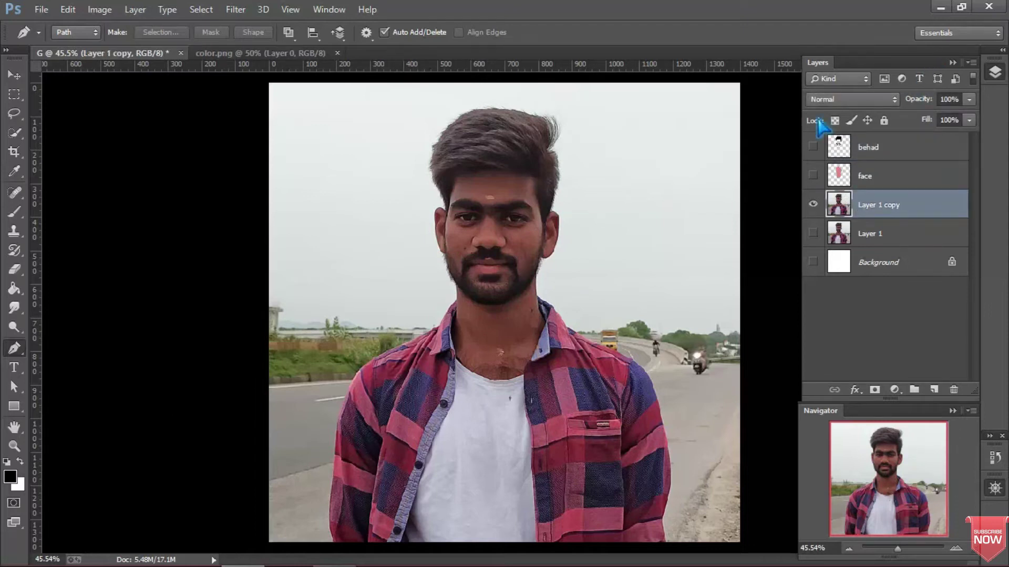
pyautogui.press('z')
pyautogui.moveTo(449, 189); pyautogui.dragTo(534, 231)
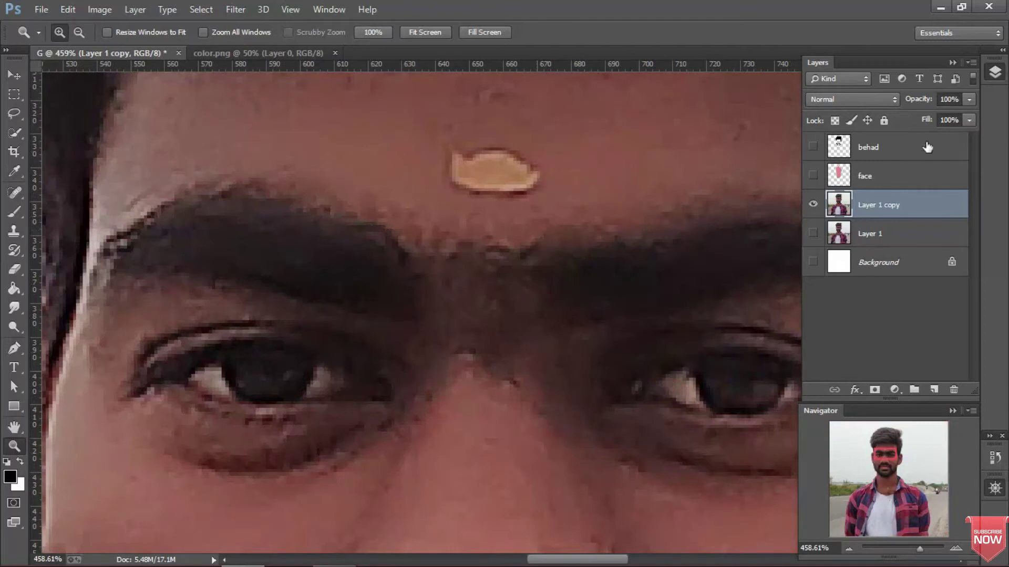
# - Add a new layer named 'i bro' above the face layer
pyautogui.click(934, 390)
pyautogui.doubleClick(877, 205)
pyautogui.write('l bro')
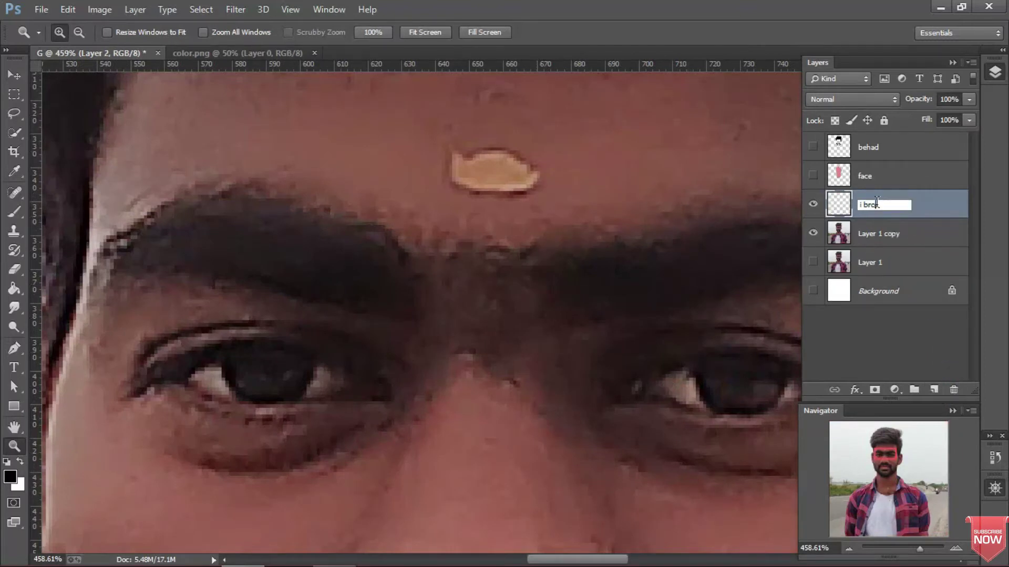
pyautogui.press('Return')
pyautogui.moveTo(877, 208); pyautogui.dragTo(885, 165)
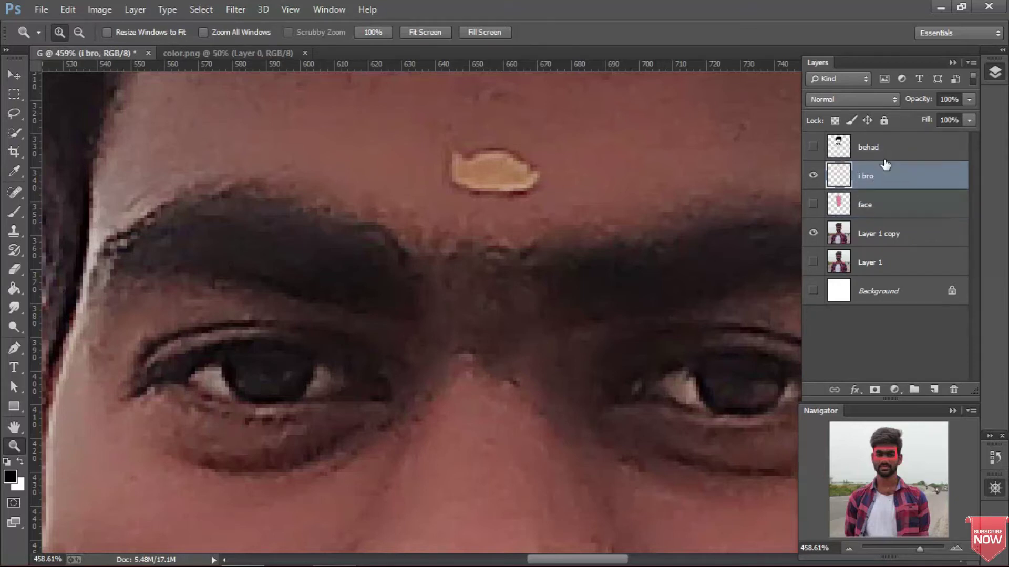
pyautogui.click(876, 244)
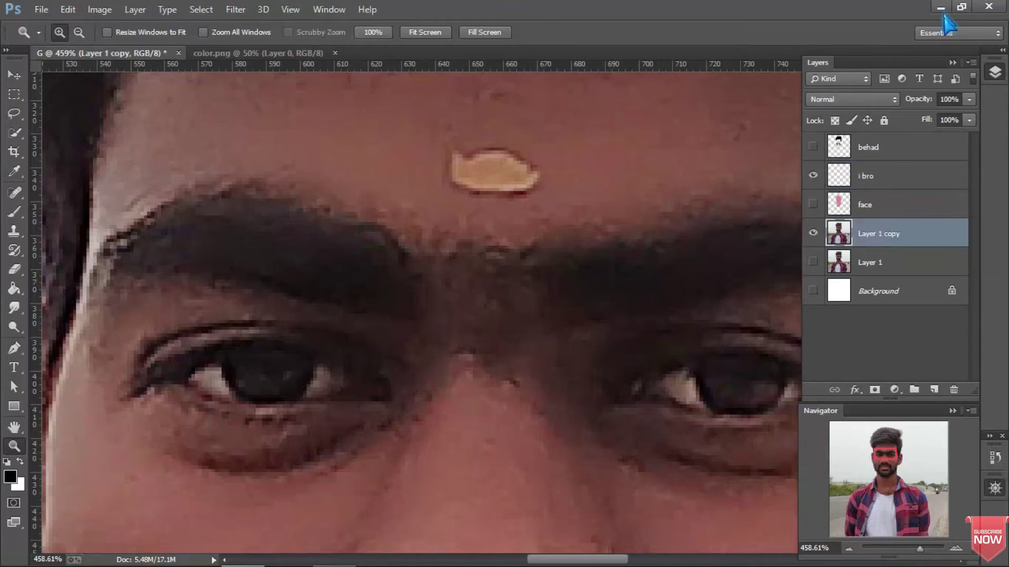
pyautogui.click(952, 62)
# - Trace a closed Pen path around the left eyebrow
pyautogui.press('p')
pyautogui.moveTo(411, 313); pyautogui.dragTo(422, 266)
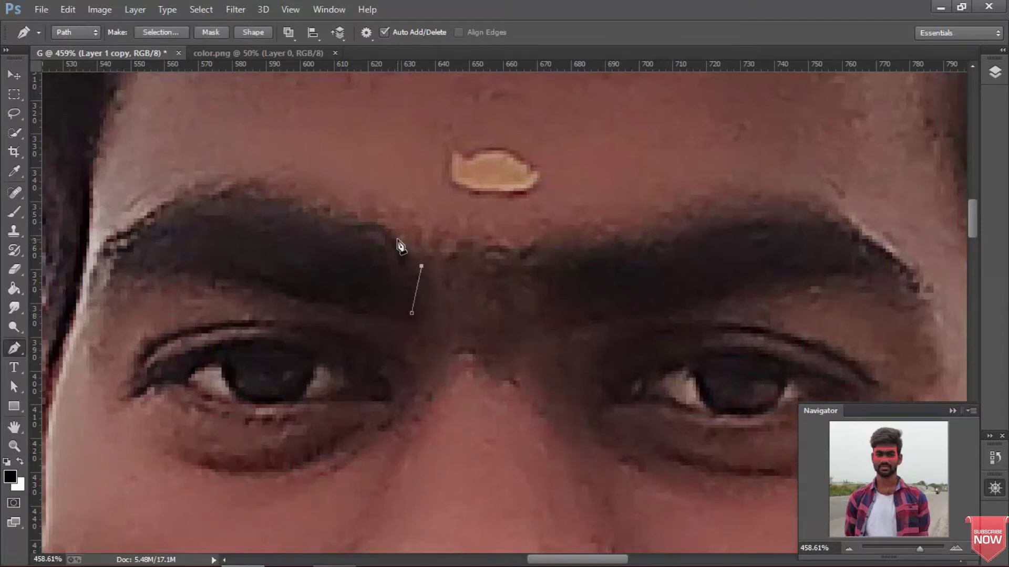
pyautogui.click(421, 255)
pyautogui.click(350, 219)
pyautogui.click(330, 212)
pyautogui.click(272, 199)
pyautogui.click(209, 195)
pyautogui.click(174, 198)
pyautogui.click(147, 219)
pyautogui.click(100, 259)
pyautogui.click(134, 266)
pyautogui.click(235, 273)
pyautogui.click(300, 296)
pyautogui.click(411, 313)
# - Trace a closed path around the right eyebrow, checking the foreground colour is black
pyautogui.click(577, 319)
pyautogui.click(561, 259)
pyautogui.click(601, 232)
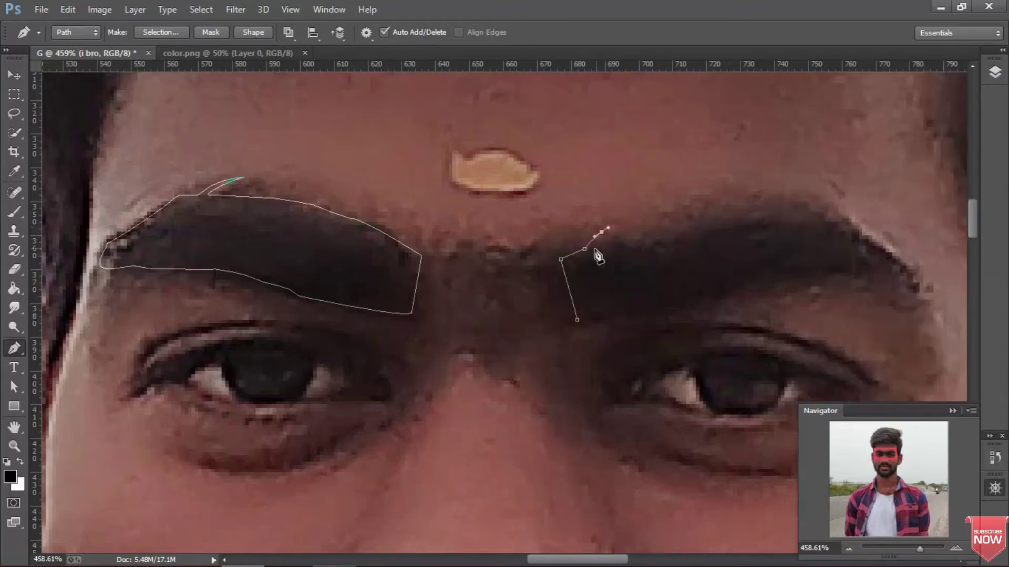
pyautogui.click(693, 222)
pyautogui.click(798, 211)
pyautogui.click(908, 272)
pyautogui.click(852, 273)
pyautogui.click(773, 269)
pyautogui.click(635, 303)
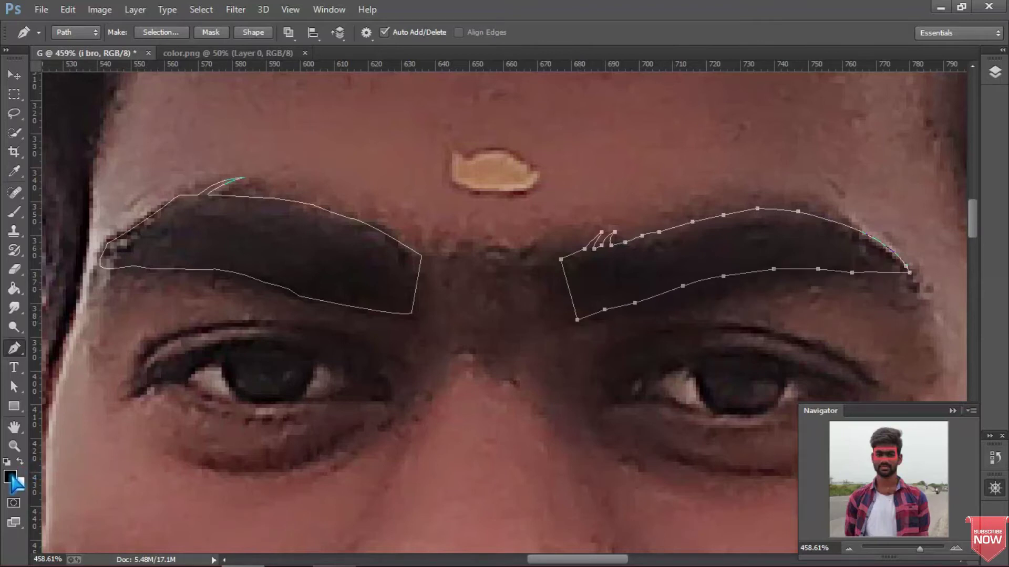
pyautogui.click(9, 477)
pyautogui.click(591, 57)
pyautogui.click(505, 266)
# - Fill the eyebrow paths with black on the i bro layer, then delete the path
pyautogui.rightClick(520, 251)
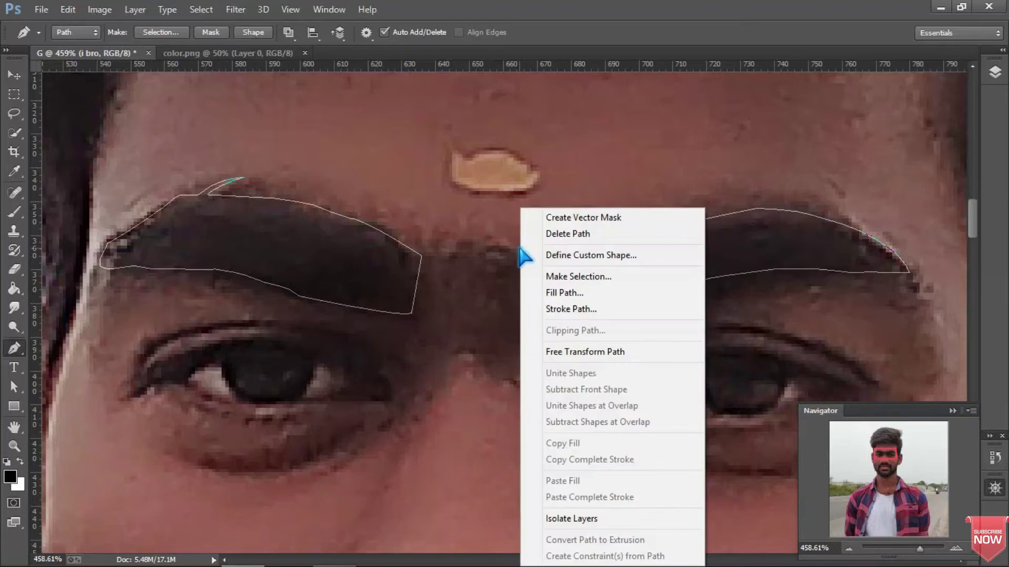
pyautogui.click(540, 291)
pyautogui.click(610, 152)
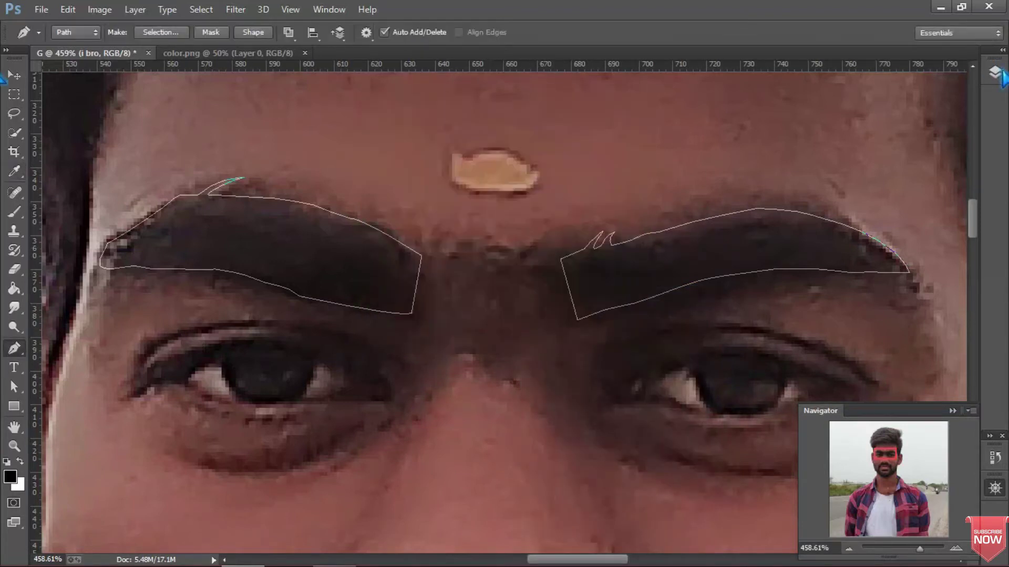
pyautogui.click(995, 72)
pyautogui.rightClick(533, 161)
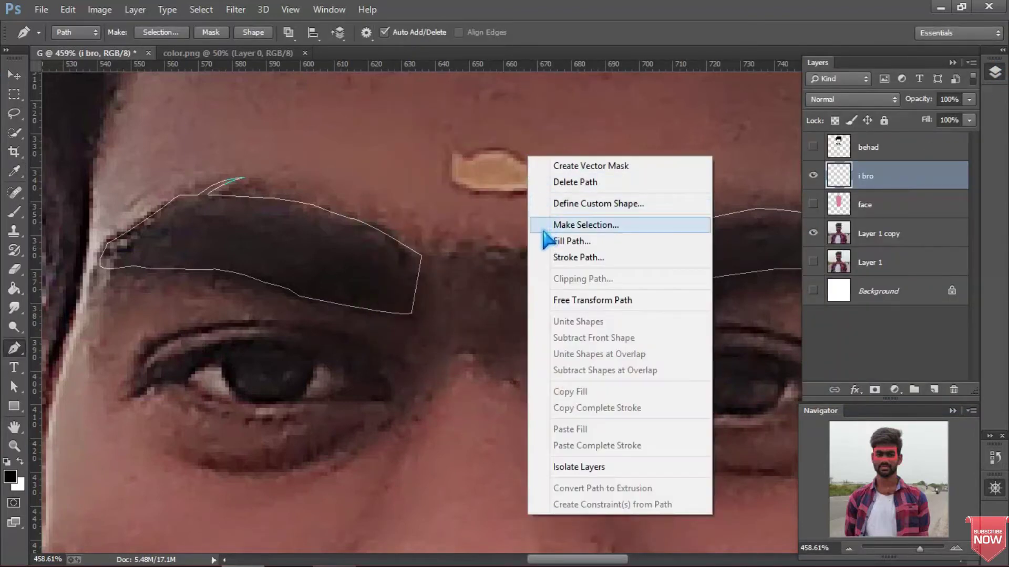
pyautogui.click(547, 244)
pyautogui.press('Return')
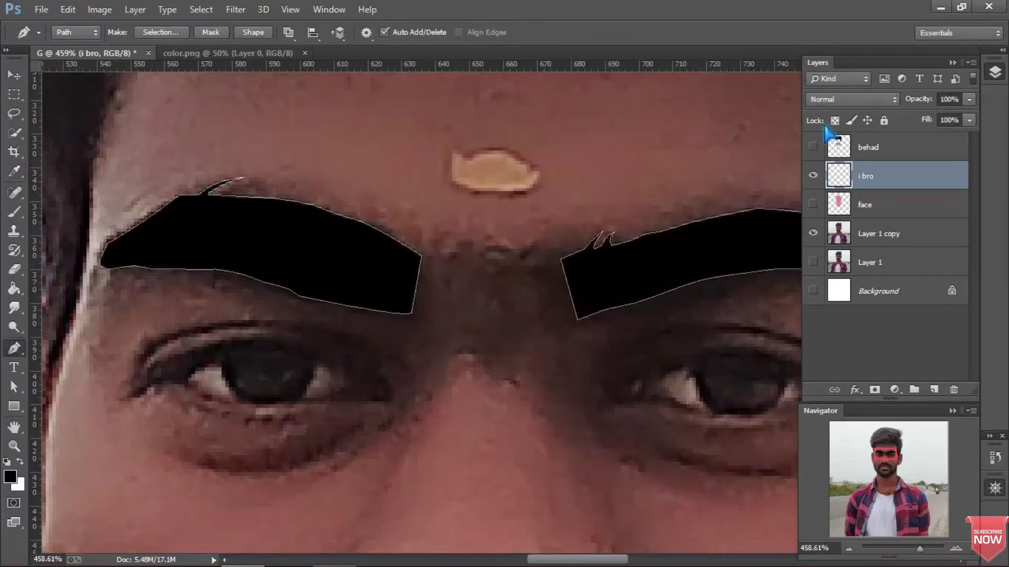
pyautogui.rightClick(602, 195)
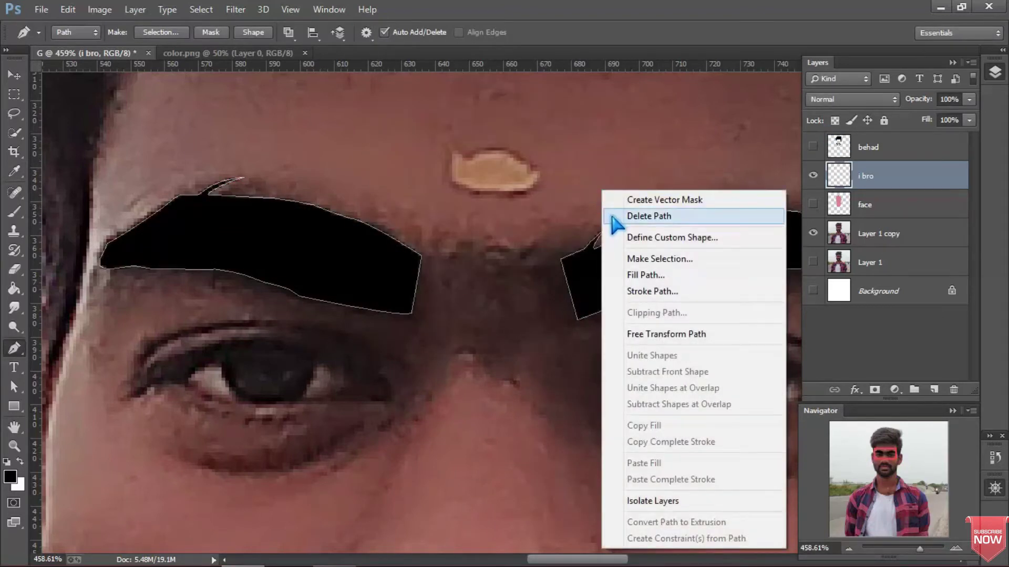
pyautogui.click(611, 217)
# - Fit the image in view and toggle layer visibility to compare eyebrows with the photo
pyautogui.hotkey('ctrl', '0')
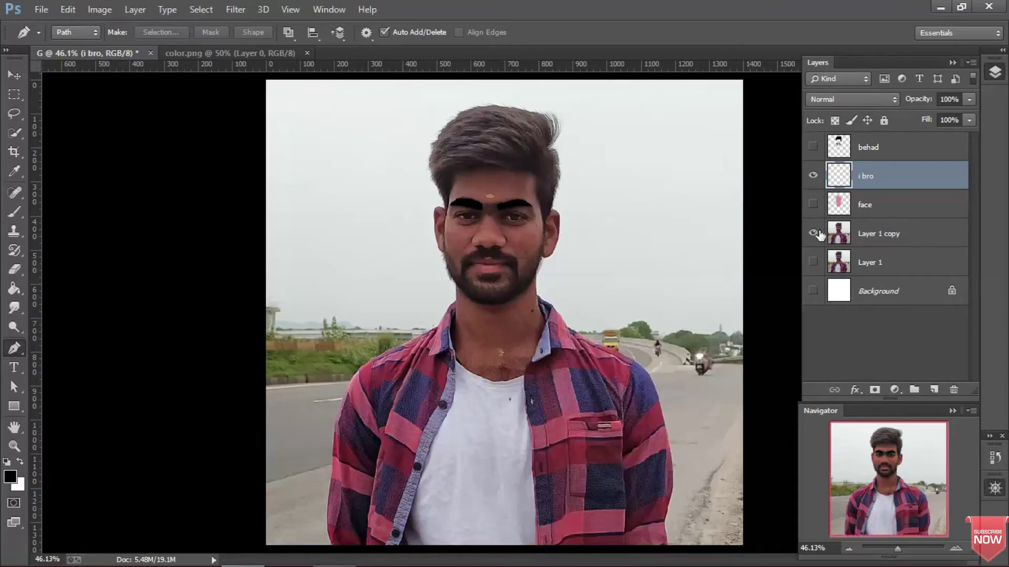
pyautogui.click(813, 233)
pyautogui.click(812, 204)
pyautogui.click(812, 147)
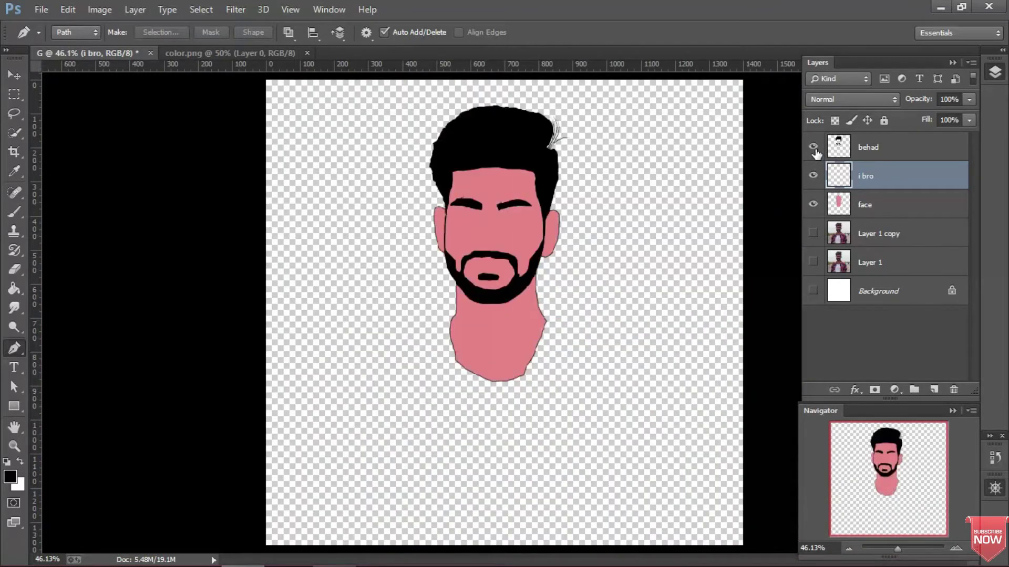
pyautogui.click(812, 147)
pyautogui.click(812, 175)
pyautogui.click(813, 204)
pyautogui.click(813, 233)
# - Zoom in on the eyes and add a new layer named 'i white'
pyautogui.press('z')
pyautogui.moveTo(464, 205); pyautogui.dragTo(536, 232)
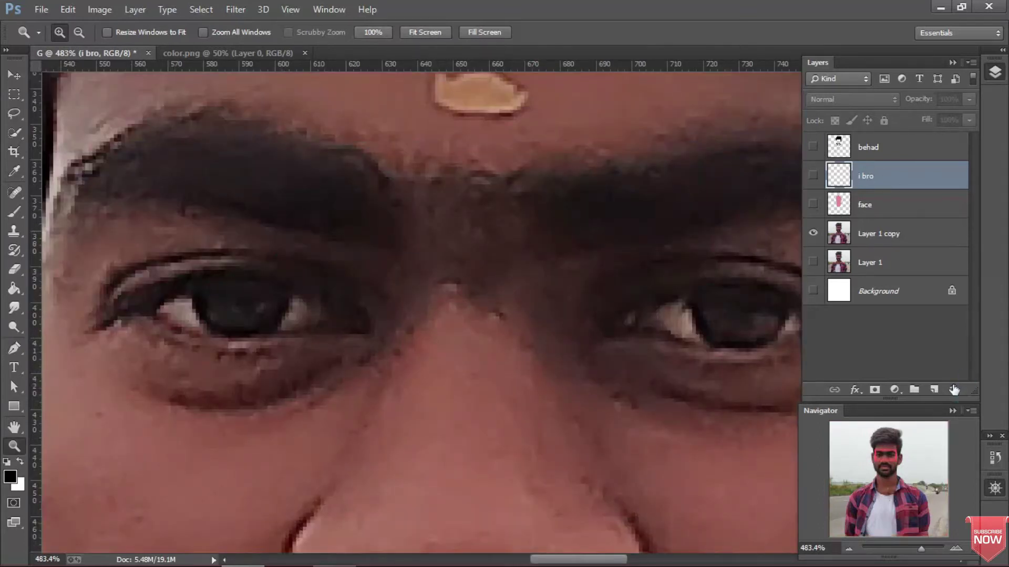
pyautogui.click(934, 389)
pyautogui.doubleClick(870, 177)
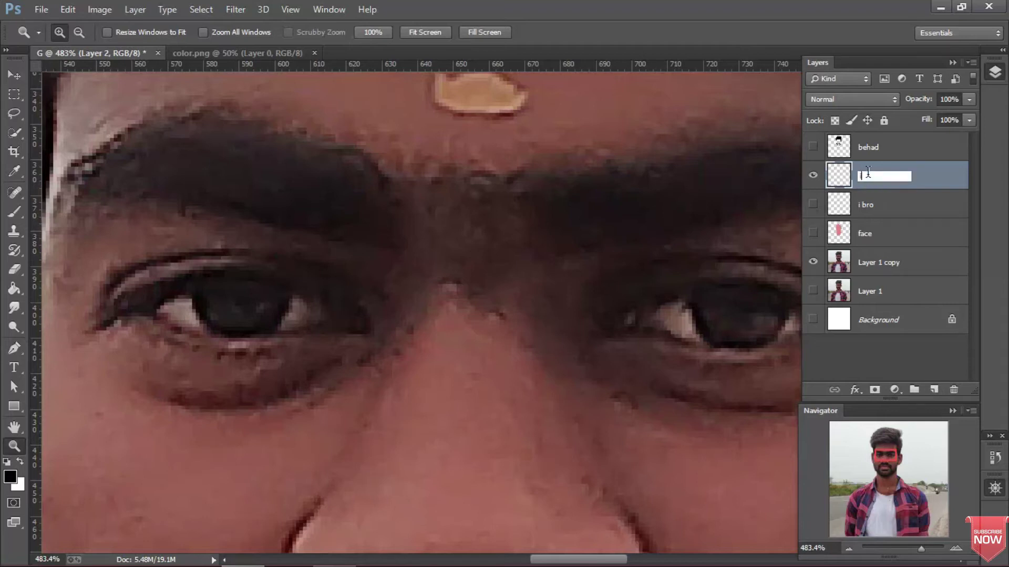
pyautogui.write('i white')
pyautogui.press('Return')
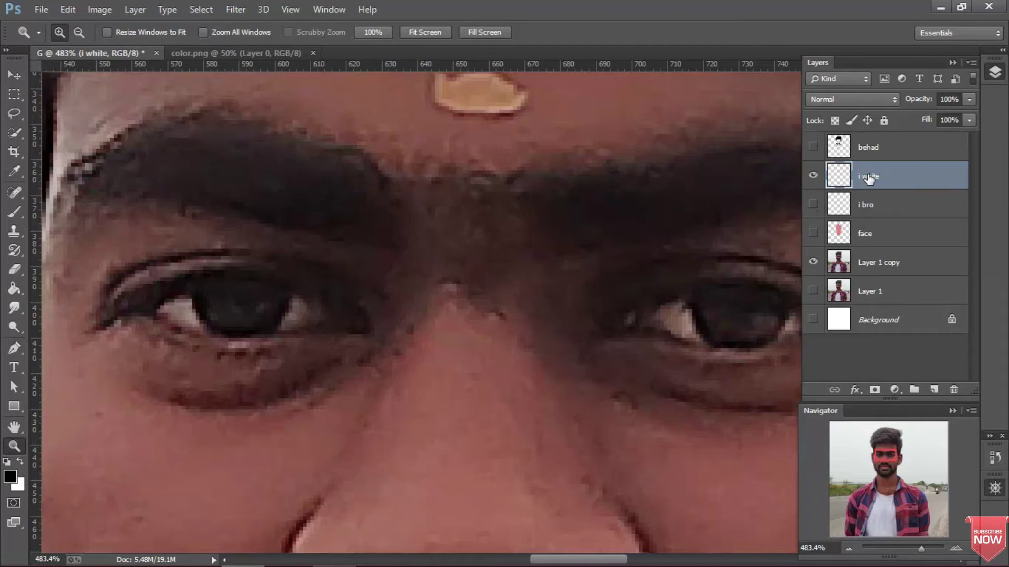
pyautogui.click(952, 63)
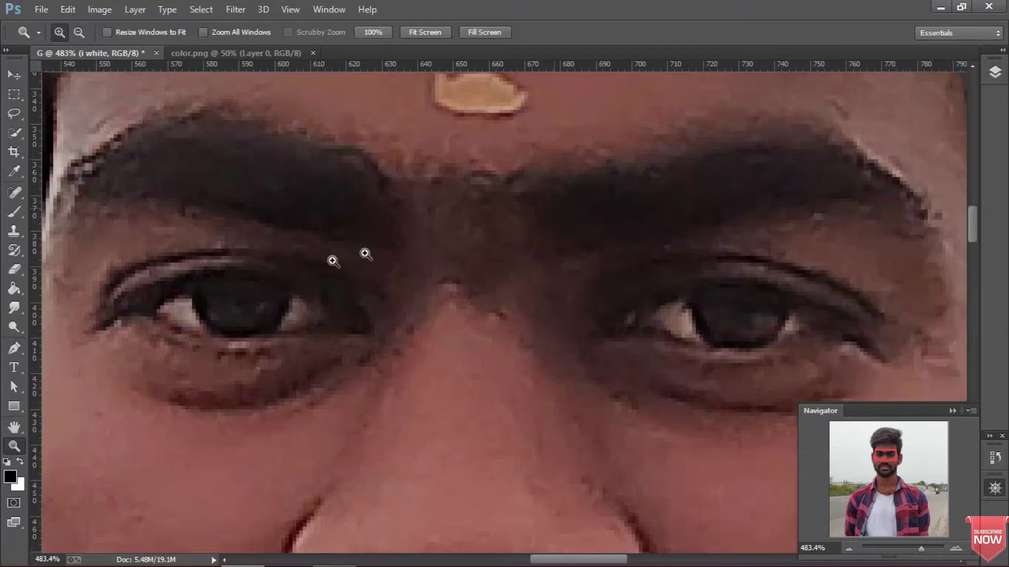
# - Trace a closed Pen path around the left eye
pyautogui.press('p')
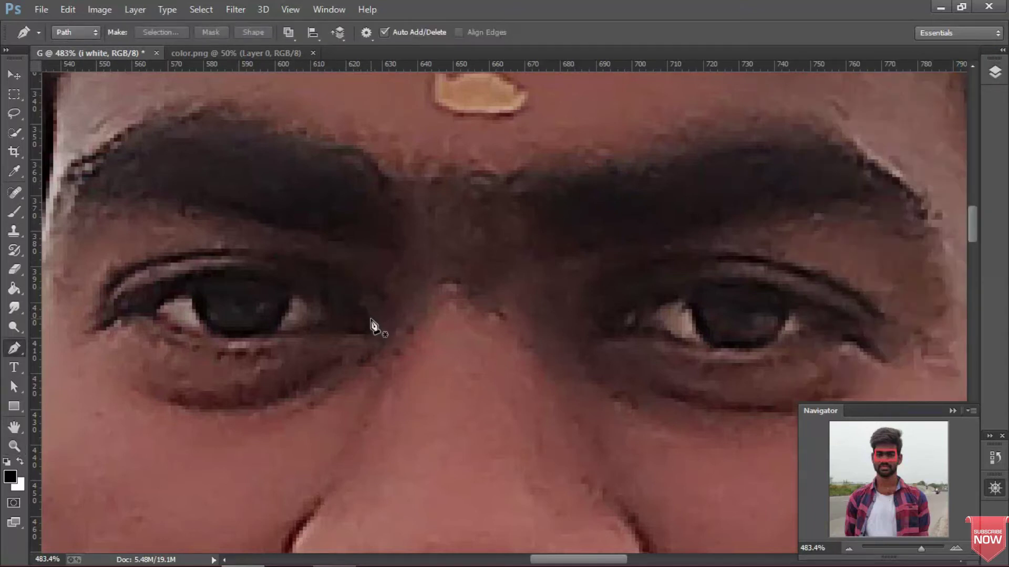
pyautogui.click(373, 319)
pyautogui.click(338, 291)
pyautogui.click(253, 270)
pyautogui.click(200, 271)
pyautogui.click(172, 277)
pyautogui.click(124, 298)
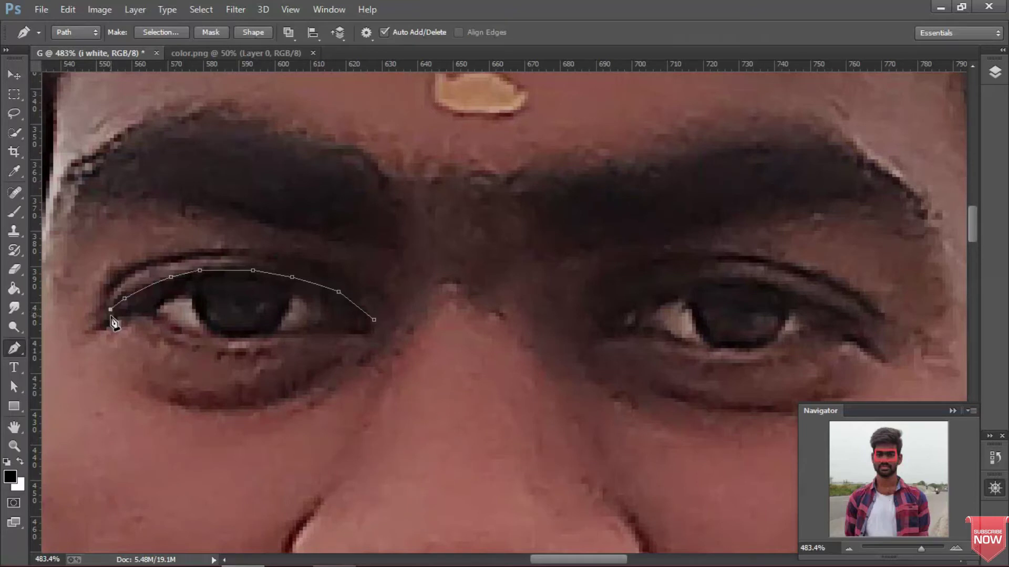
pyautogui.click(117, 315)
pyautogui.click(153, 323)
pyautogui.click(202, 337)
pyautogui.click(270, 337)
pyautogui.click(331, 331)
pyautogui.click(349, 331)
pyautogui.click(374, 320)
# - Trace the right eye's inner corner and upper eyelid
pyautogui.click(596, 326)
pyautogui.moveTo(606, 316); pyautogui.dragTo(615, 310)
pyautogui.click(634, 298)
pyautogui.click(670, 288)
pyautogui.click(706, 277)
pyautogui.click(742, 277)
pyautogui.click(778, 288)
pyautogui.click(817, 303)
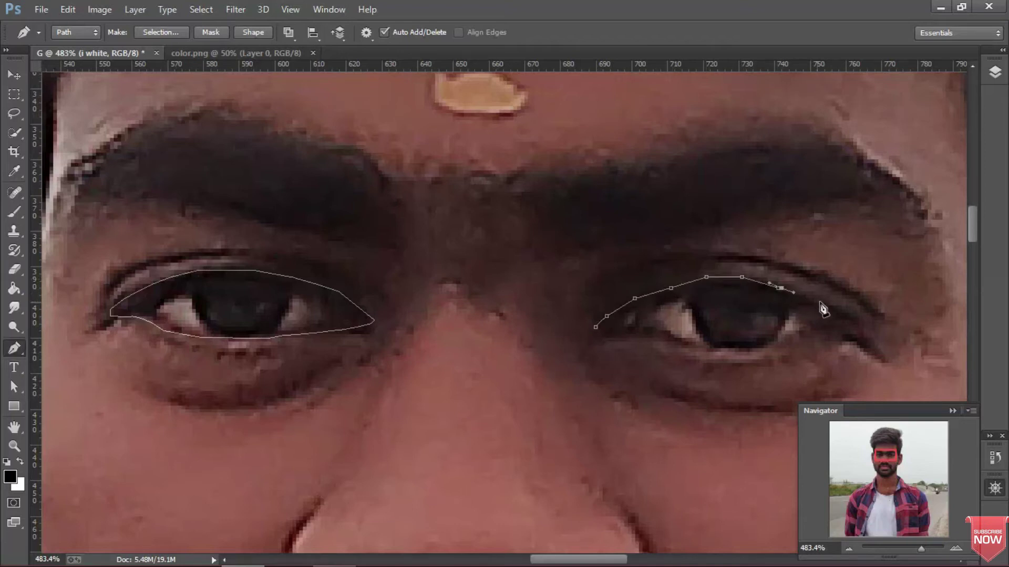
# - Trace the right eye's lower eyelid, redoing misplaced points, and close the outline
pyautogui.click(839, 323)
pyautogui.click(809, 337)
pyautogui.click(792, 357)
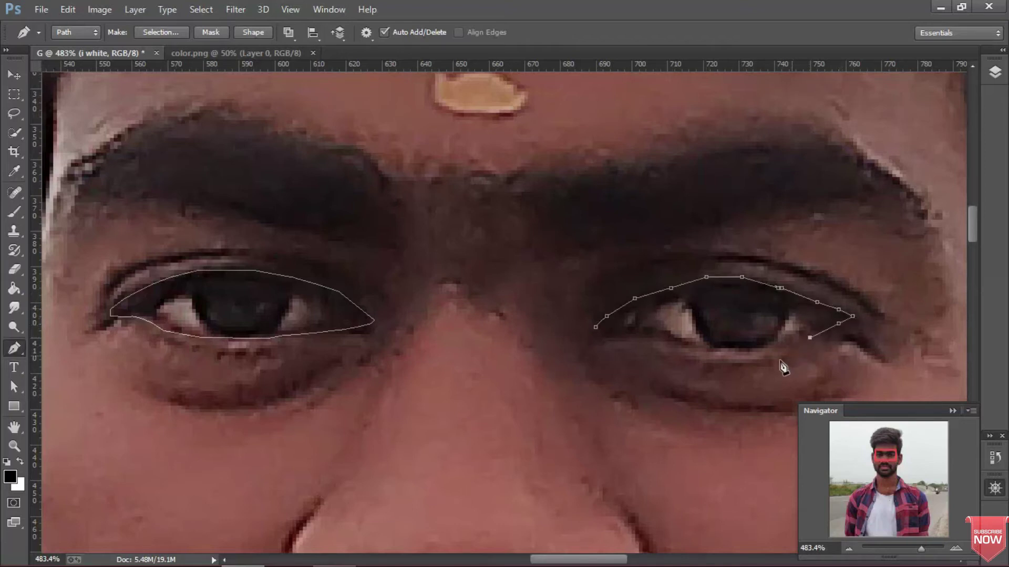
pyautogui.click(760, 363)
pyautogui.hotkey('ctrl', 'alt', 'z')
pyautogui.hotkey('ctrl', 'alt', 'z')
pyautogui.hotkey('ctrl', 'alt', 'z')
pyautogui.hotkey('ctrl', 'alt', 'z')
pyautogui.click(806, 345)
pyautogui.click(782, 356)
pyautogui.click(717, 359)
pyautogui.click(681, 348)
pyautogui.click(653, 342)
pyautogui.click(632, 334)
pyautogui.click(596, 328)
pyautogui.keyDown('ctrl'); pyautogui.click(555, 340); pyautogui.keyUp('ctrl')
# - Fill both eye paths with white on the i white layer
pyautogui.click(20, 461)
pyautogui.click(994, 74)
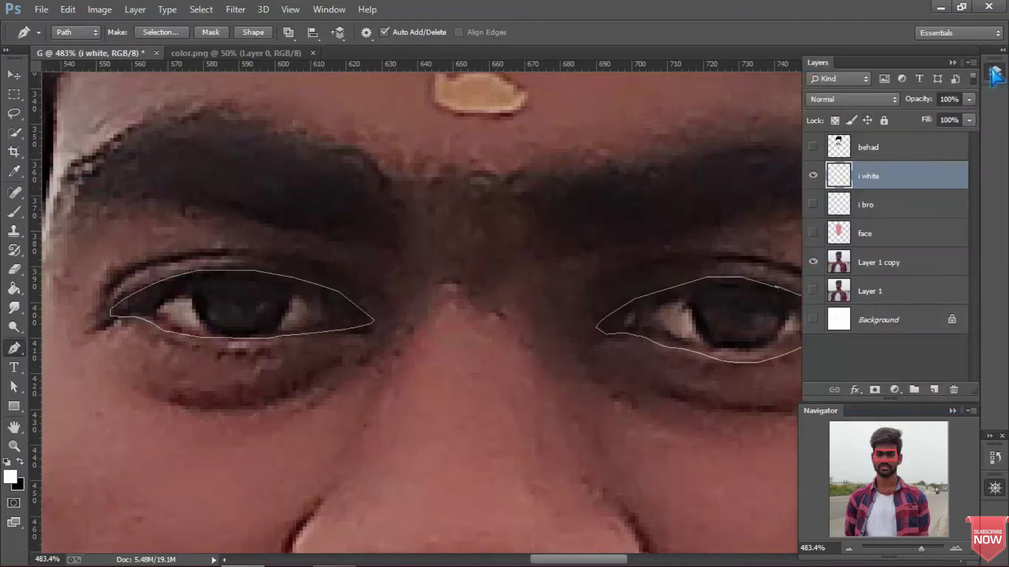
pyautogui.rightClick(546, 274)
pyautogui.click(560, 289)
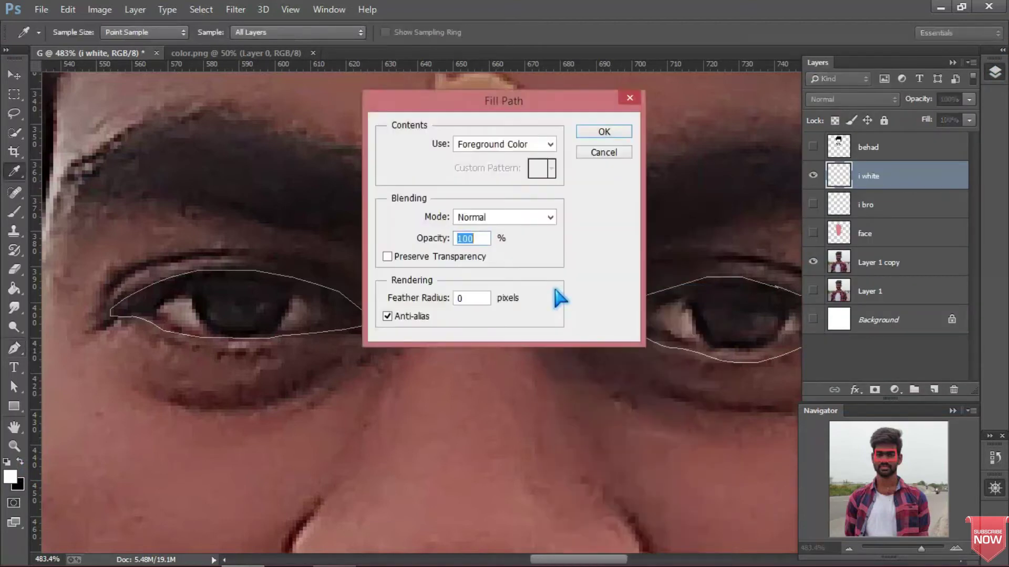
pyautogui.press('Return')
# - Hide the i white layer, delete the eye path, and select Layer 1 copy
pyautogui.click(813, 176)
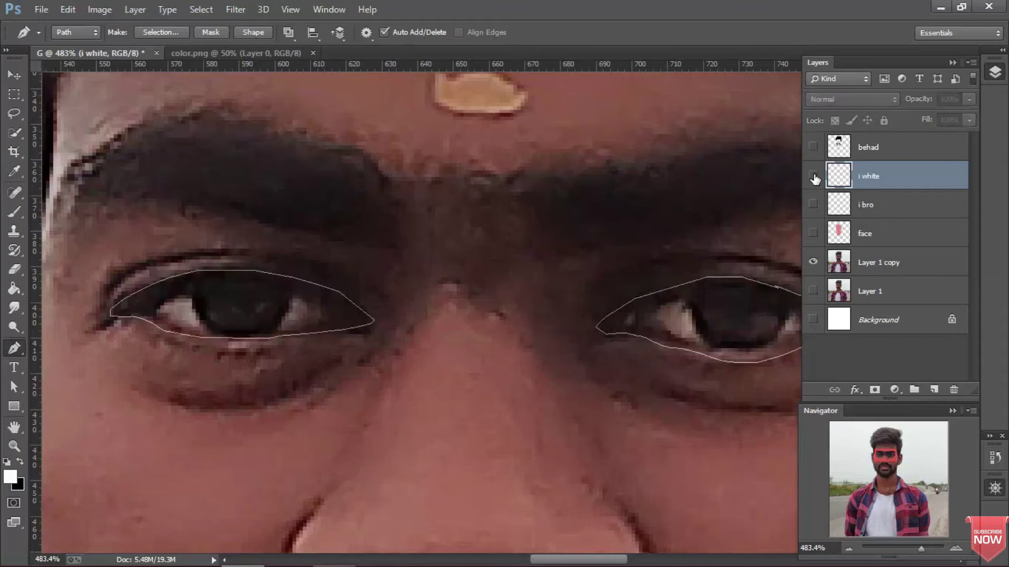
pyautogui.rightClick(523, 210)
pyautogui.click(531, 233)
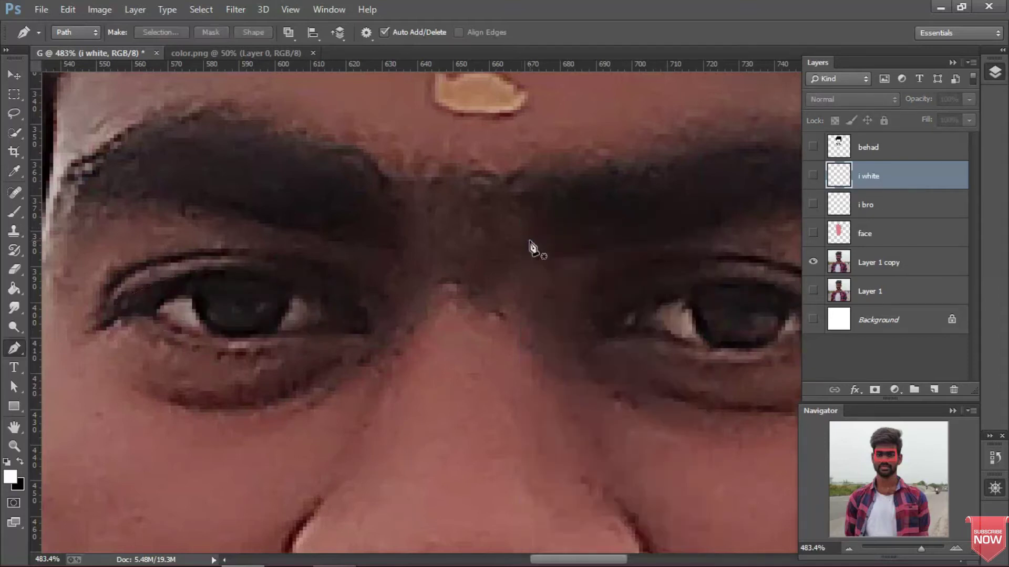
pyautogui.click(880, 274)
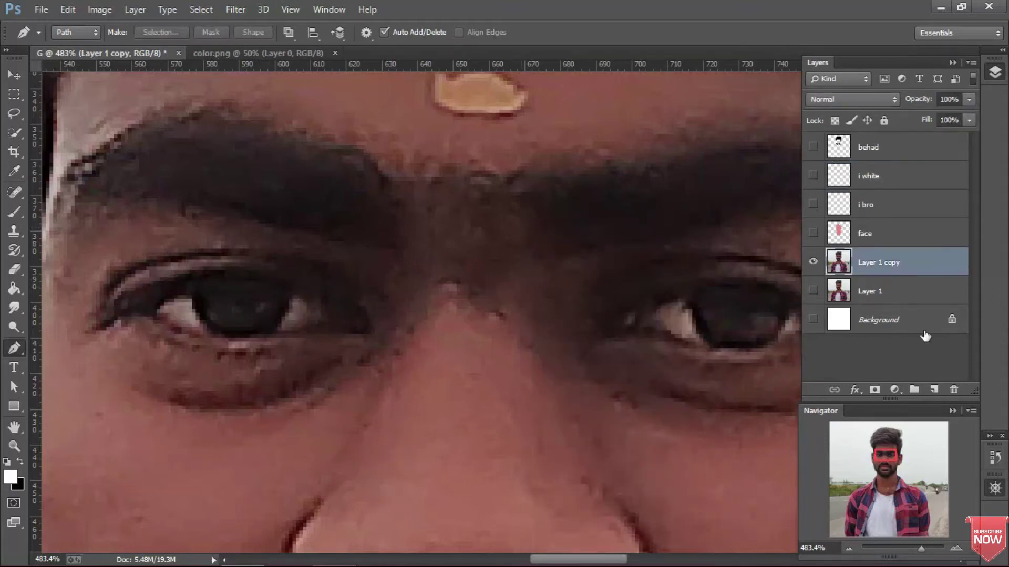
# - Add a new layer named 'line in i' above the face layer
pyautogui.click(934, 389)
pyautogui.moveTo(886, 275); pyautogui.dragTo(882, 229)
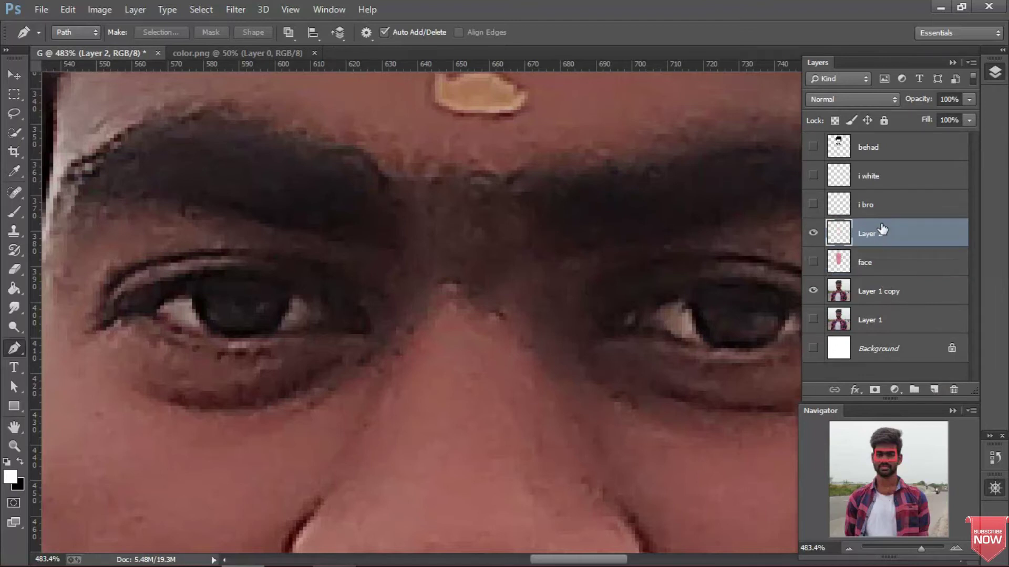
pyautogui.doubleClick(876, 237)
pyautogui.write('line in i')
pyautogui.press('Return')
pyautogui.click(994, 72)
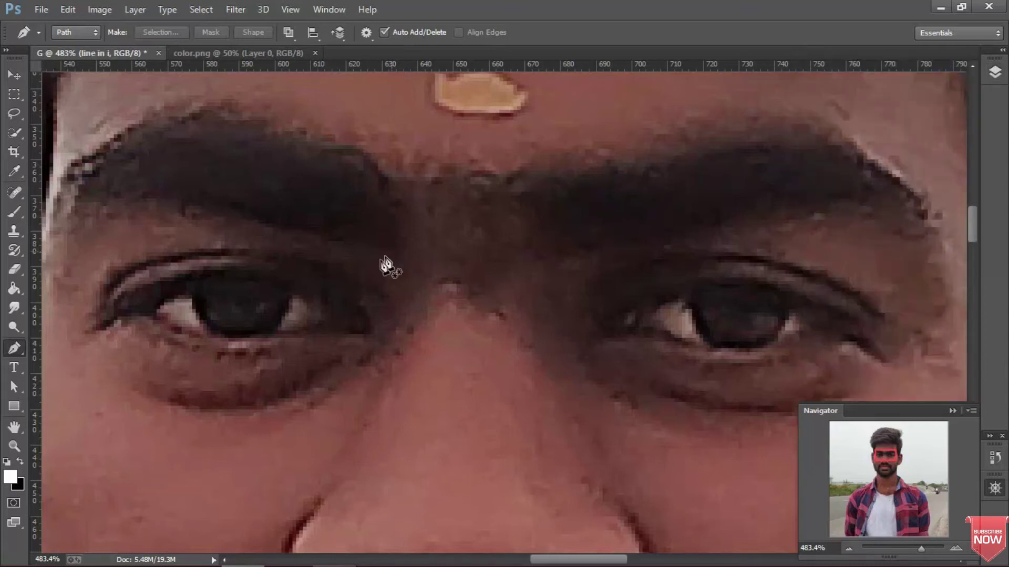
# - Trace a thin crescent path along the left eye's upper eyelid
pyautogui.click(359, 292)
pyautogui.moveTo(107, 299)
pyautogui.mouseDown()
pyautogui.moveTo(71, 370)
pyautogui.moveTo(116, 403)
pyautogui.mouseUp()
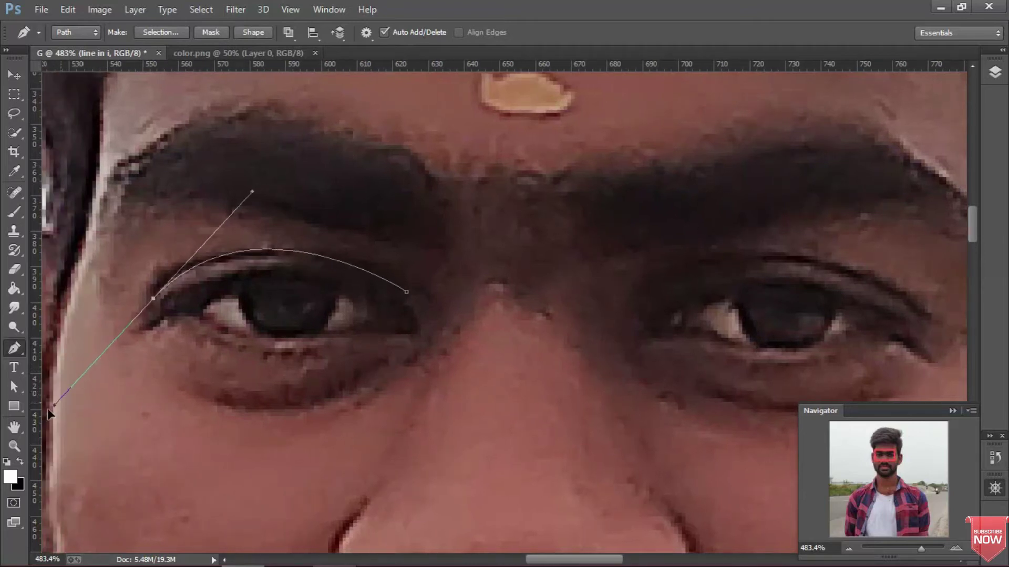
pyautogui.moveTo(116, 404); pyautogui.dragTo(179, 403)
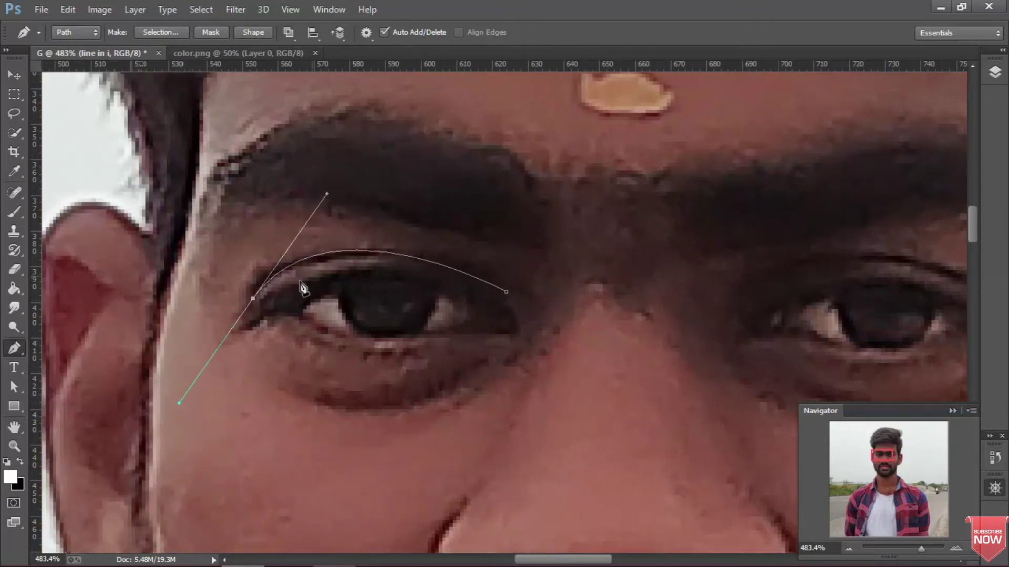
pyautogui.click(252, 299)
pyautogui.moveTo(506, 291); pyautogui.dragTo(523, 298)
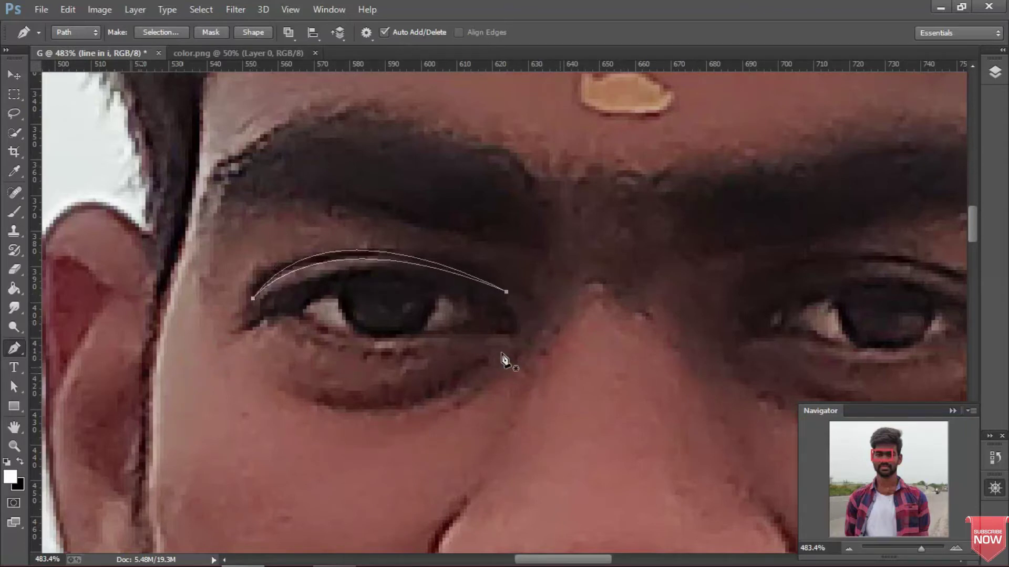
pyautogui.keyDown('ctrl'); pyautogui.click(582, 336); pyautogui.keyUp('ctrl')
# - Trace curved crescent paths along the right eye's upper and lower eyelids
pyautogui.moveTo(887, 458); pyautogui.dragTo(898, 458)
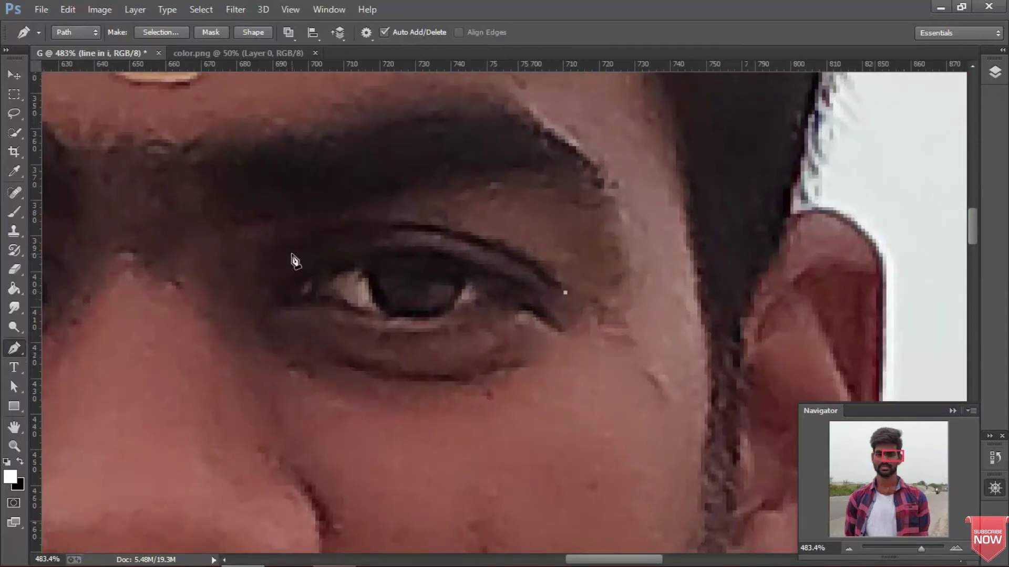
pyautogui.moveTo(275, 268); pyautogui.dragTo(127, 383)
pyautogui.keyDown('alt'); pyautogui.click(277, 269); pyautogui.keyUp('alt')
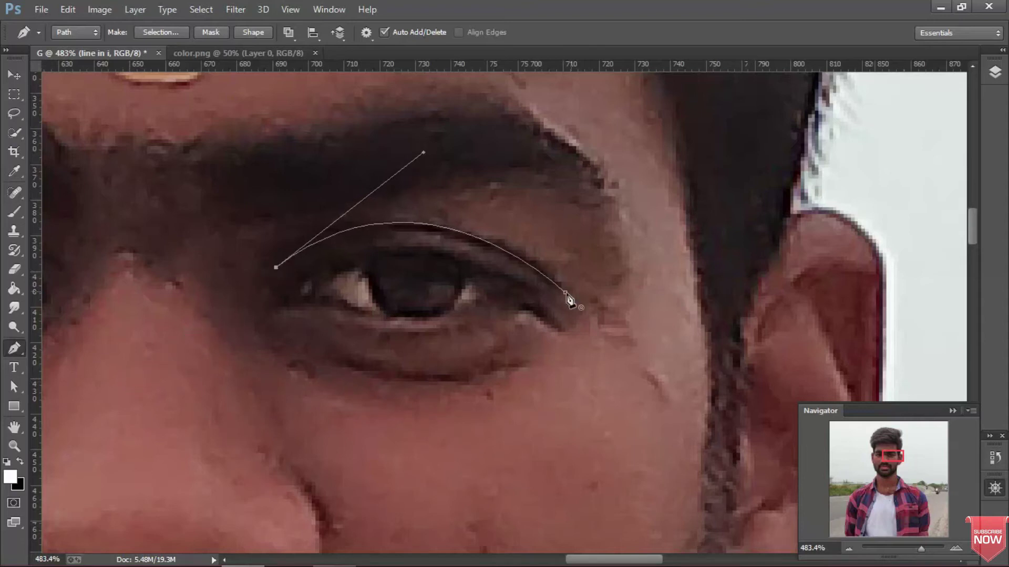
pyautogui.click(566, 293)
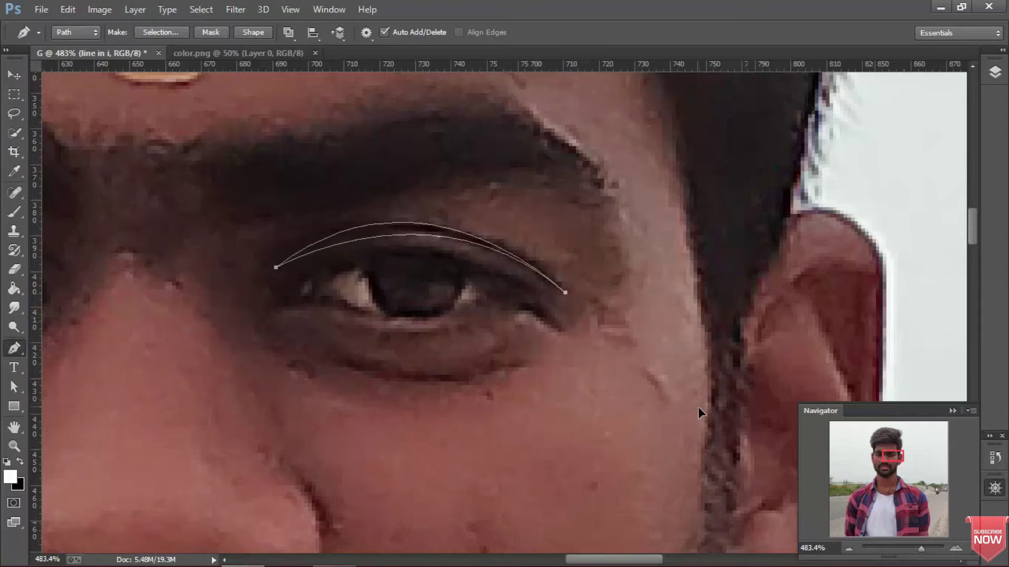
pyautogui.click(465, 378)
pyautogui.moveTo(326, 349); pyautogui.dragTo(279, 303)
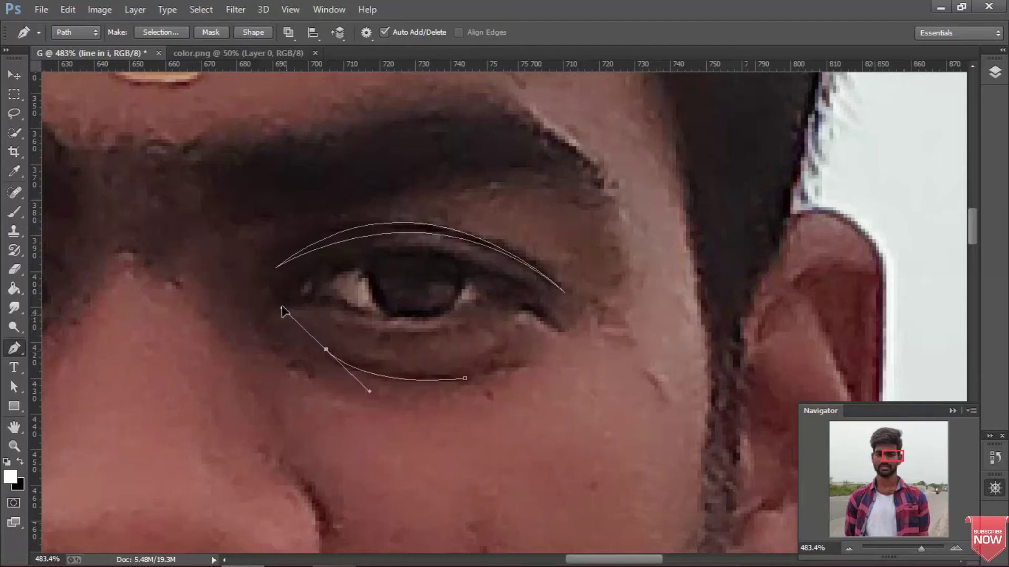
pyautogui.keyDown('alt'); pyautogui.click(326, 350); pyautogui.keyUp('alt')
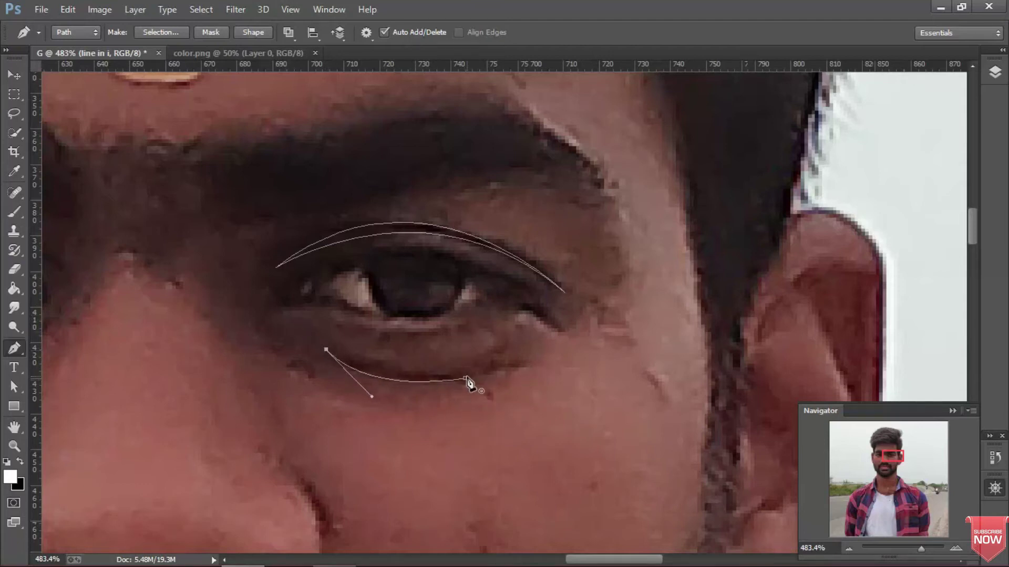
pyautogui.moveTo(464, 378); pyautogui.dragTo(566, 378)
# - Trace a curved crescent path under the other eye's lower eyelid
pyautogui.moveTo(892, 456); pyautogui.dragTo(884, 458)
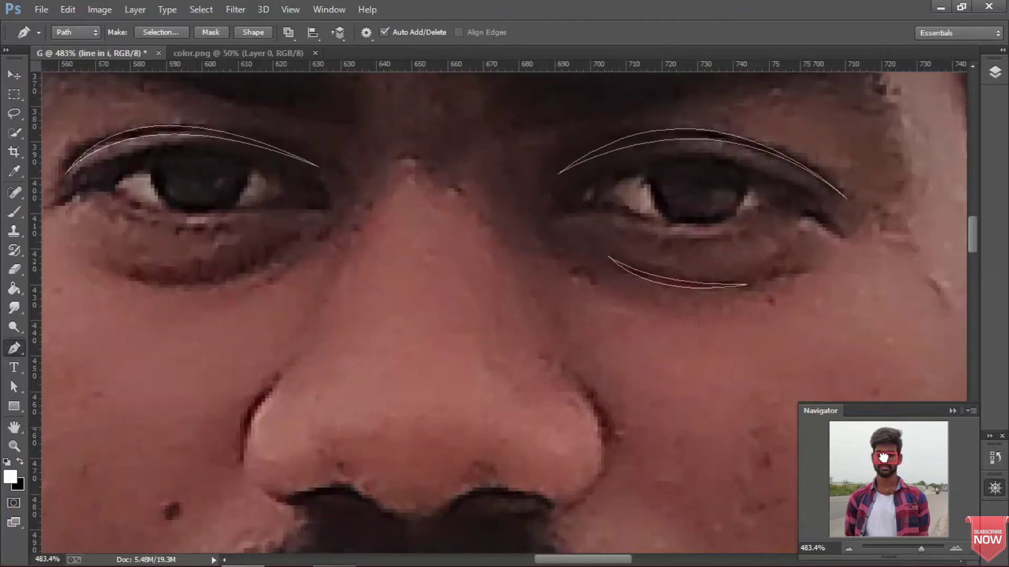
pyautogui.click(381, 249)
pyautogui.moveTo(226, 281); pyautogui.dragTo(134, 259)
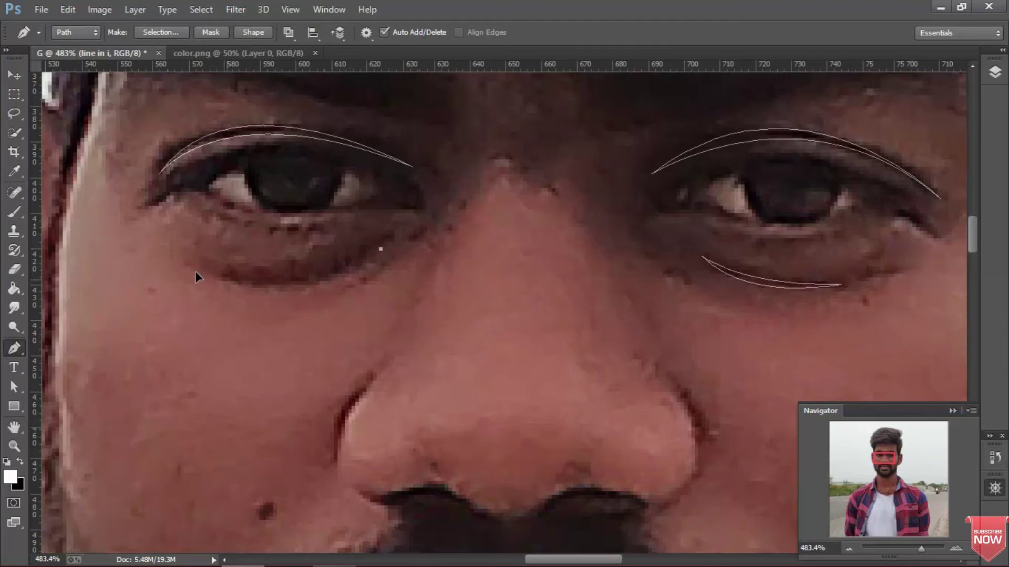
pyautogui.keyDown('alt'); pyautogui.click(227, 281); pyautogui.keyUp('alt')
pyautogui.click(381, 249)
pyautogui.moveTo(385, 247); pyautogui.dragTo(458, 206)
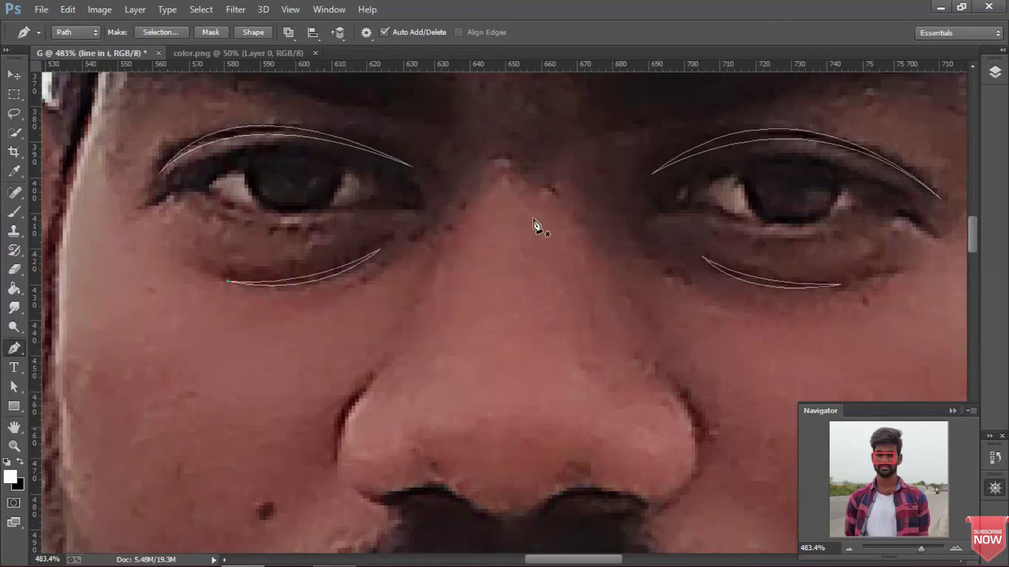
# - Fill all the eyelid paths with black
pyautogui.rightClick(542, 198)
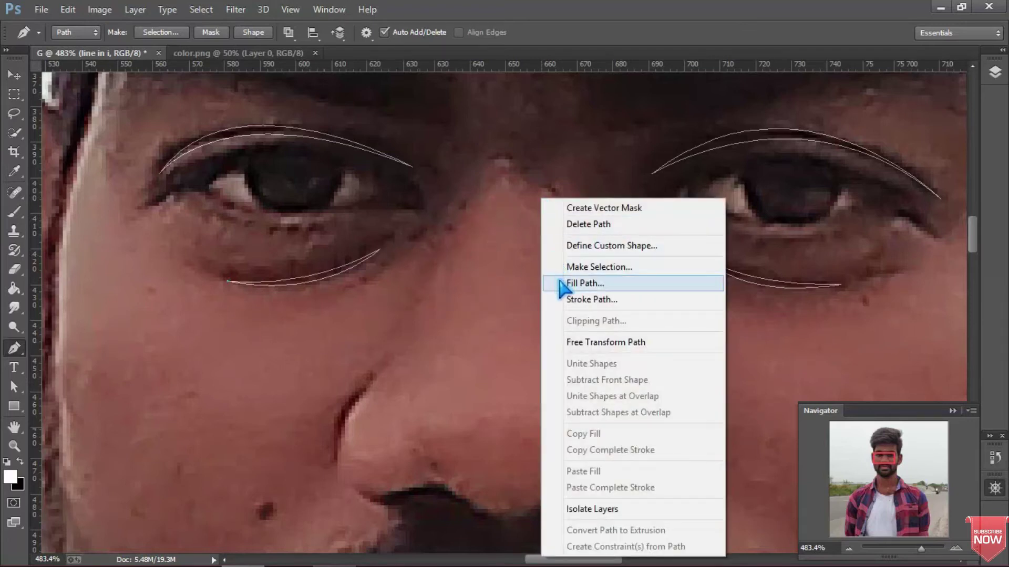
pyautogui.click(562, 281)
pyautogui.press('Return')
pyautogui.press('x')
pyautogui.rightClick(393, 207)
pyautogui.click(412, 293)
pyautogui.press('F7')
# - Add a new layer named 'i red'
pyautogui.keyDown('ctrl'); pyautogui.click(933, 389); pyautogui.keyUp('ctrl')
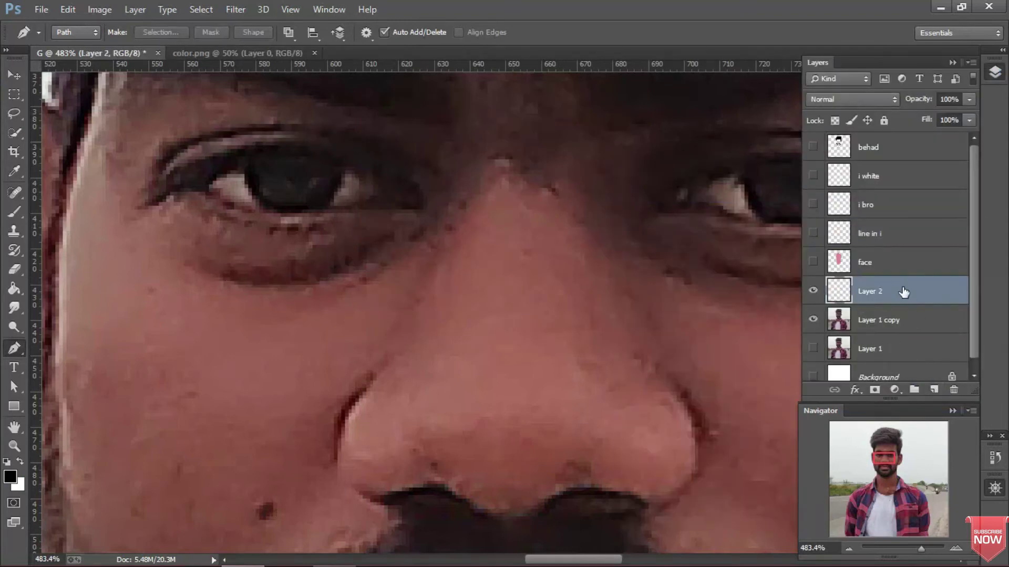
pyautogui.doubleClick(872, 262)
pyautogui.write('i red')
pyautogui.press('Return')
# - Zoom in and show the i white layer at 55% opacity in Normal mode
pyautogui.press('F7')
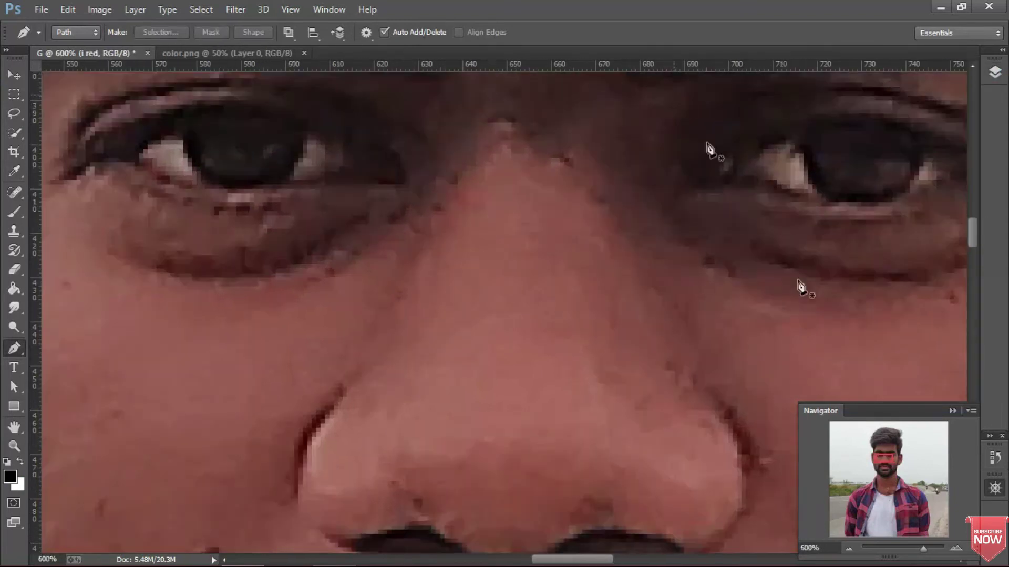
pyautogui.scroll(2, 513, 421)
pyautogui.press('F7')
pyautogui.click(875, 180)
pyautogui.click(813, 175)
pyautogui.press('5')
pyautogui.press('5')
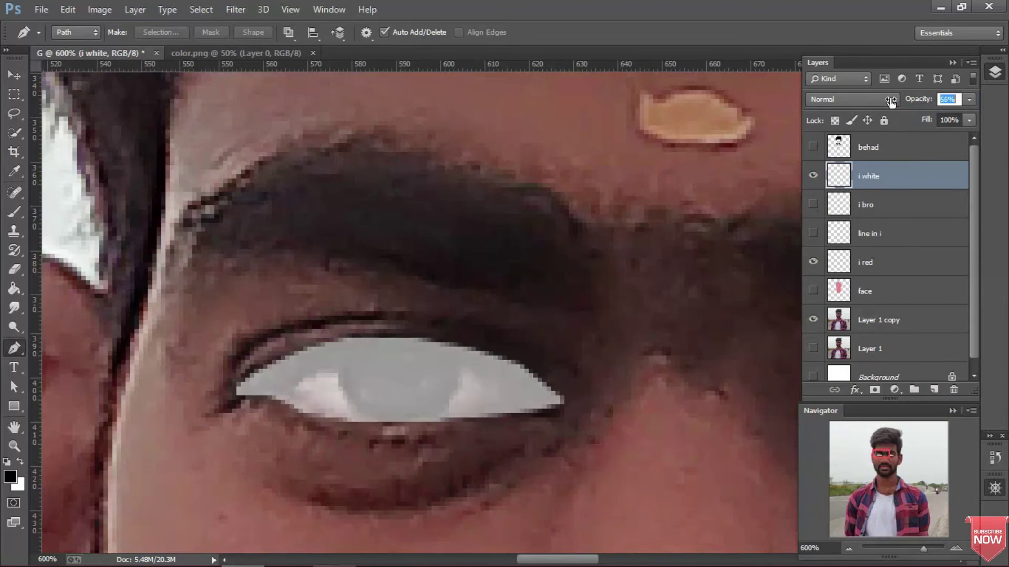
pyautogui.click(893, 99)
pyautogui.click(909, 101)
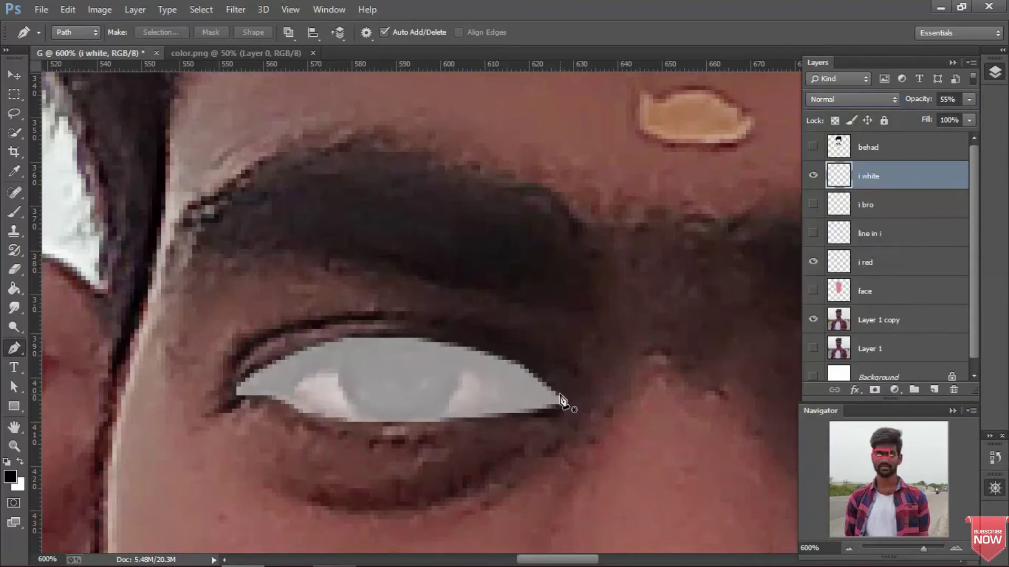
# - On i red, Pen-trace the outer and inner corners of the first eye
pyautogui.click(898, 260)
pyautogui.click(561, 400)
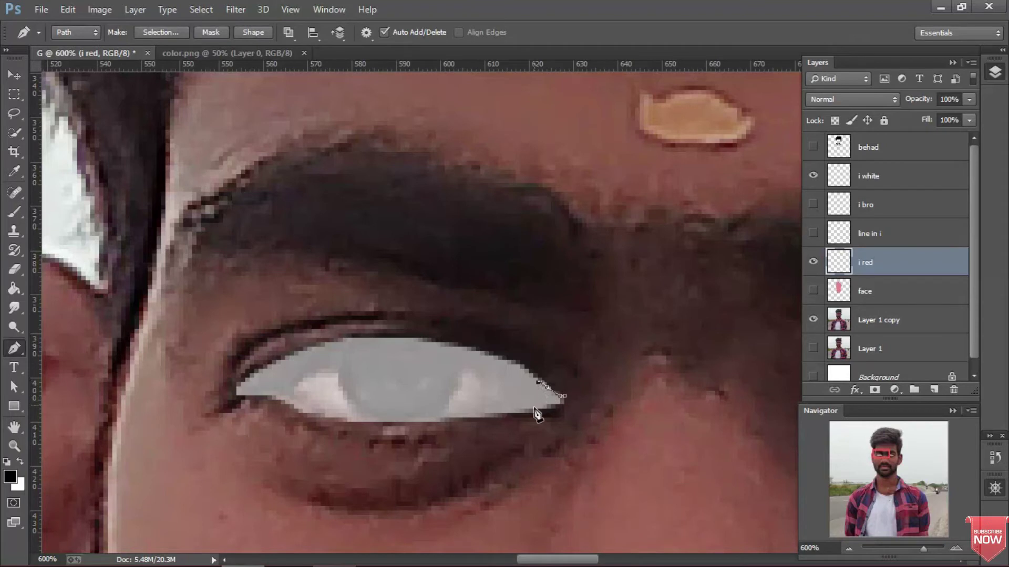
pyautogui.click(549, 414)
pyautogui.click(562, 397)
pyautogui.click(276, 399)
pyautogui.click(232, 395)
pyautogui.click(236, 378)
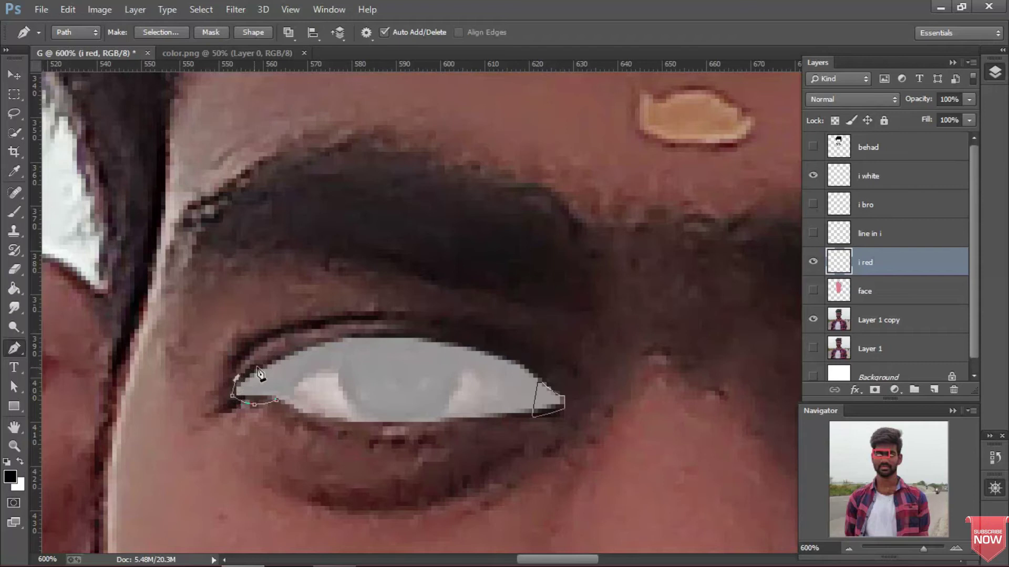
pyautogui.click(277, 400)
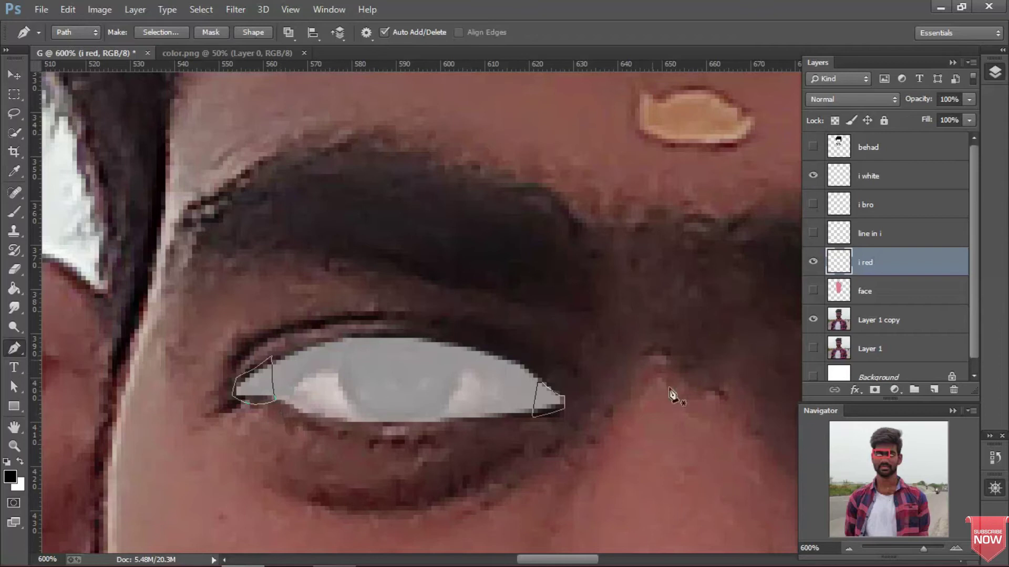
# - Pen-trace the inner and outer corners of the other eye
pyautogui.moveTo(880, 456); pyautogui.dragTo(891, 455)
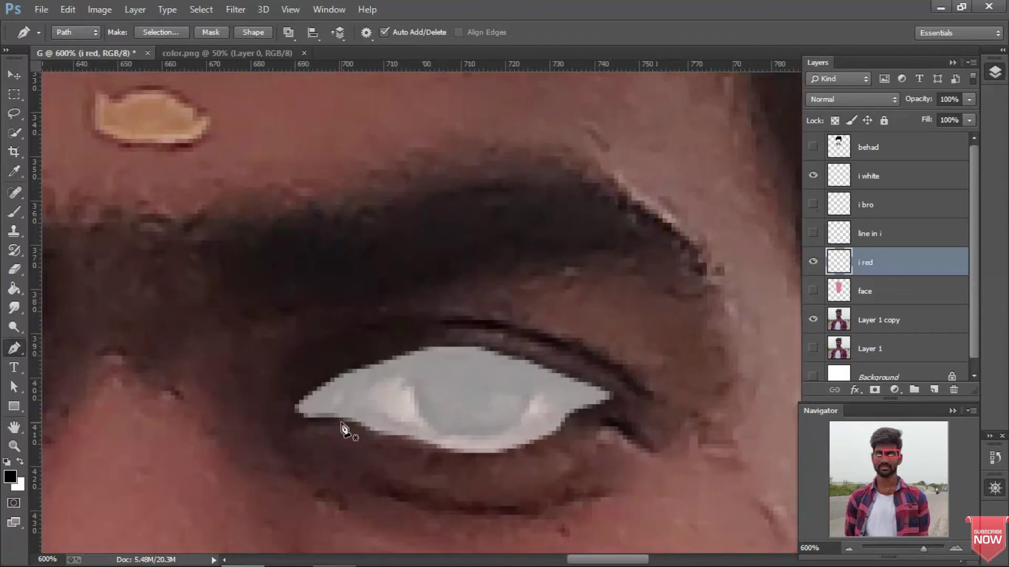
pyautogui.moveTo(335, 364); pyautogui.dragTo(343, 359)
pyautogui.click(294, 391)
pyautogui.moveTo(286, 414); pyautogui.dragTo(293, 418)
pyautogui.click(344, 424)
pyautogui.click(618, 395)
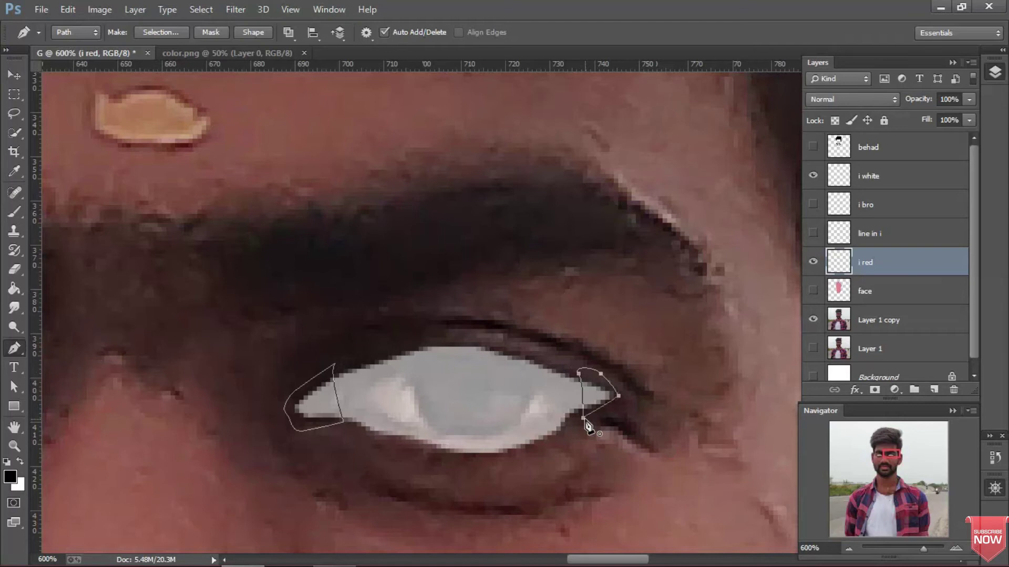
pyautogui.click(584, 420)
# - Sample the red circle from color.png as the foreground colour
pyautogui.click(283, 52)
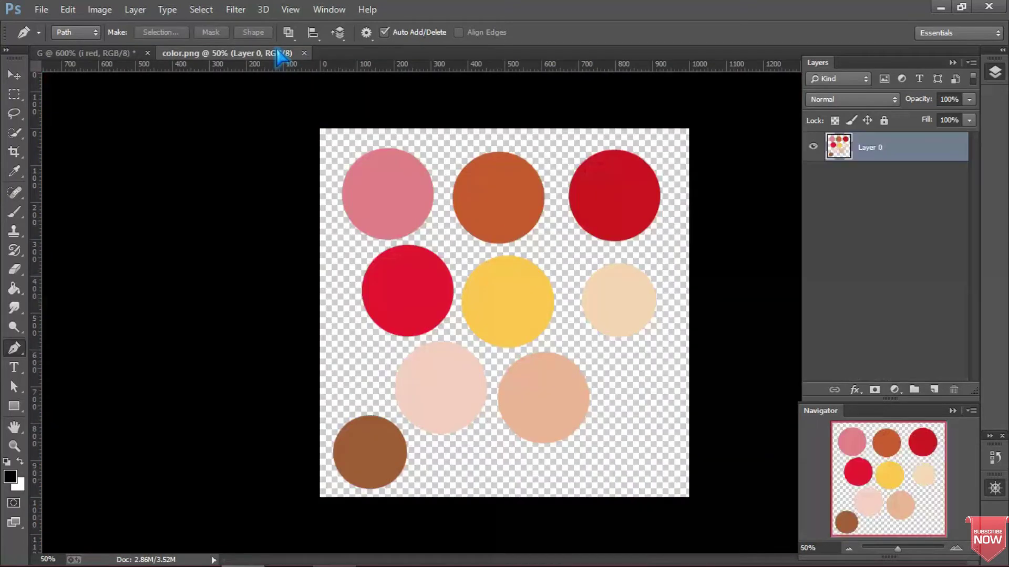
pyautogui.press('i')
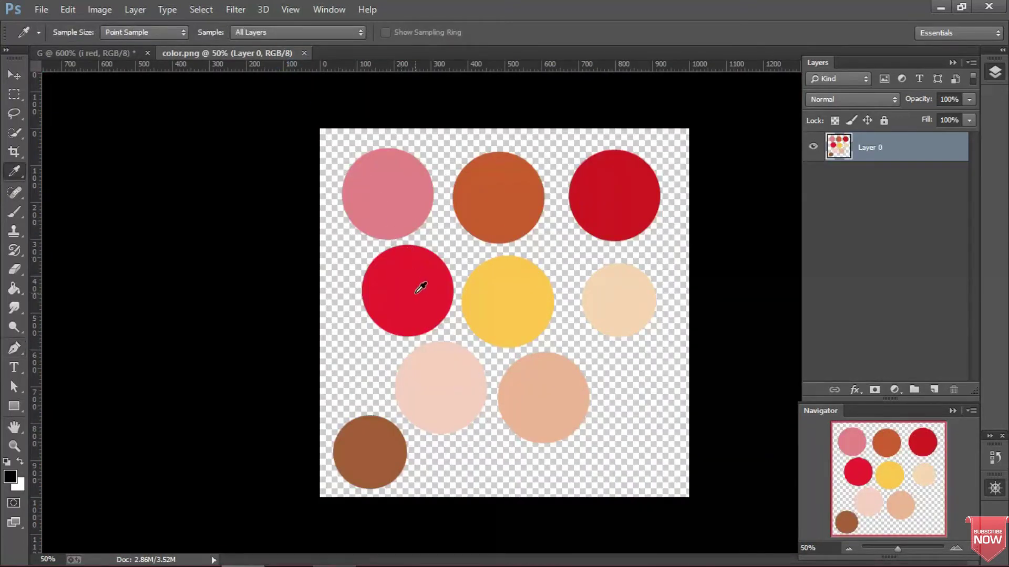
pyautogui.click(597, 199)
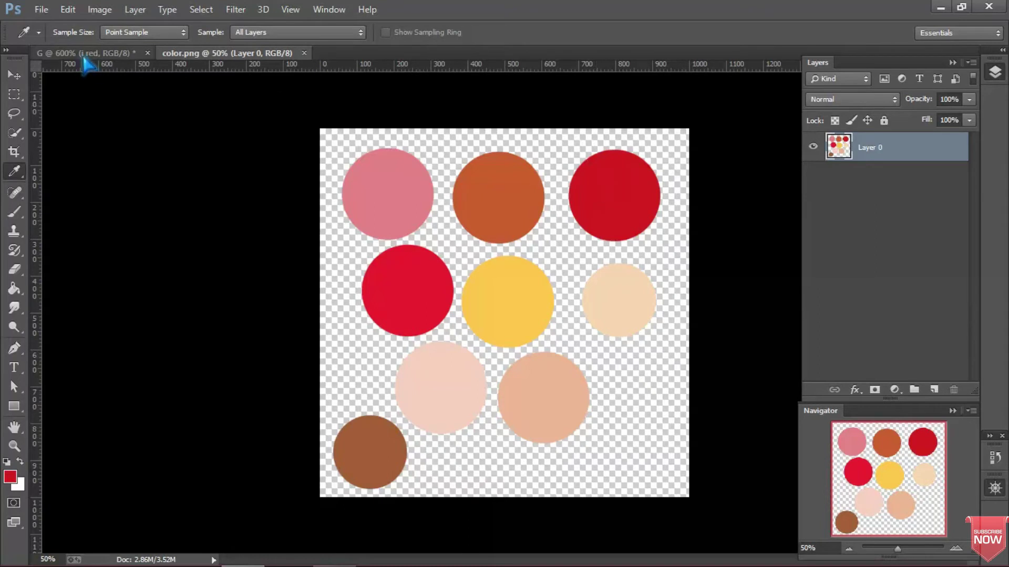
pyautogui.click(84, 53)
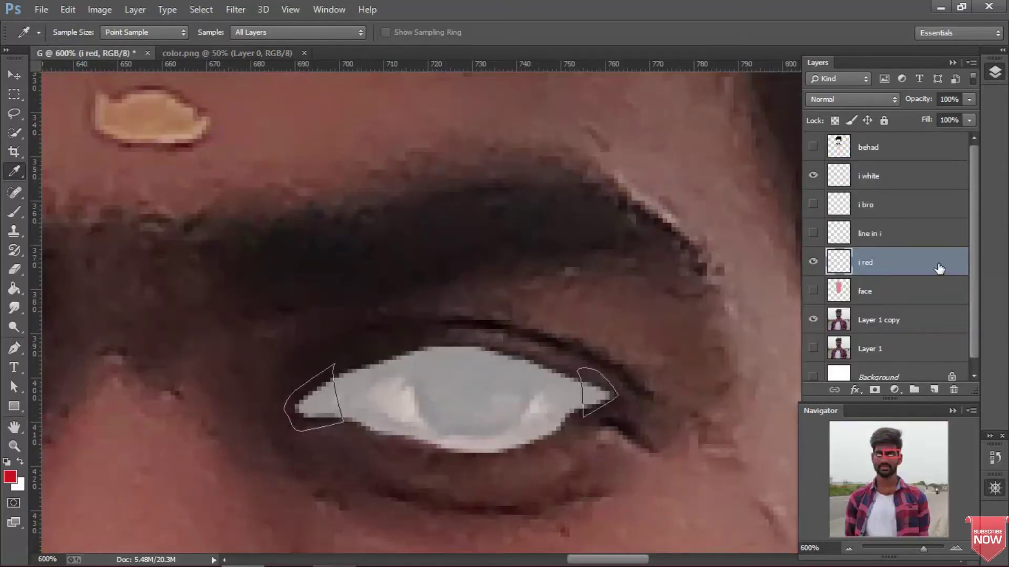
# - Fill the eye-corner paths with the sampled red
pyautogui.press('p')
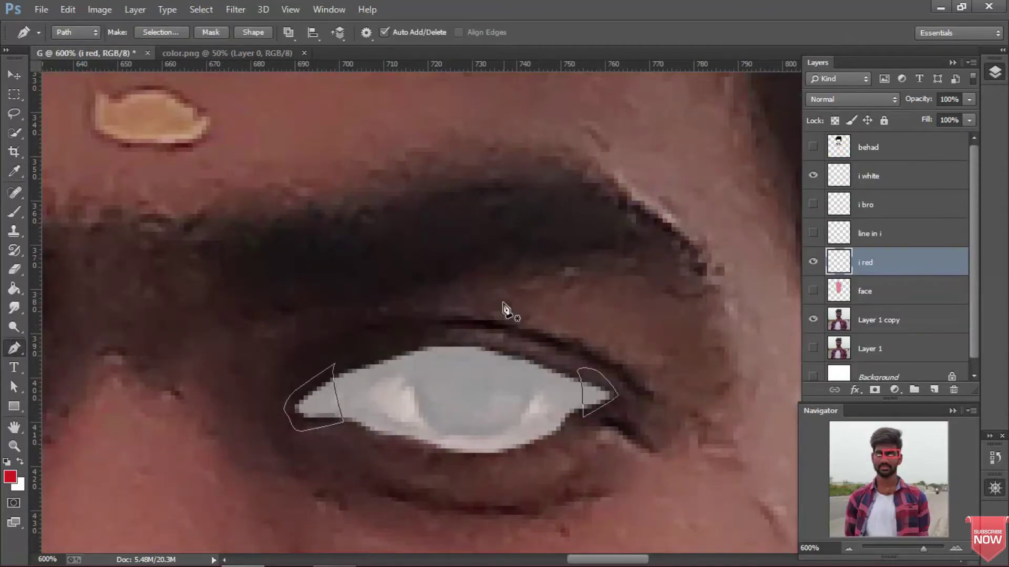
pyautogui.rightClick(505, 312)
pyautogui.click(521, 297)
pyautogui.press('Return')
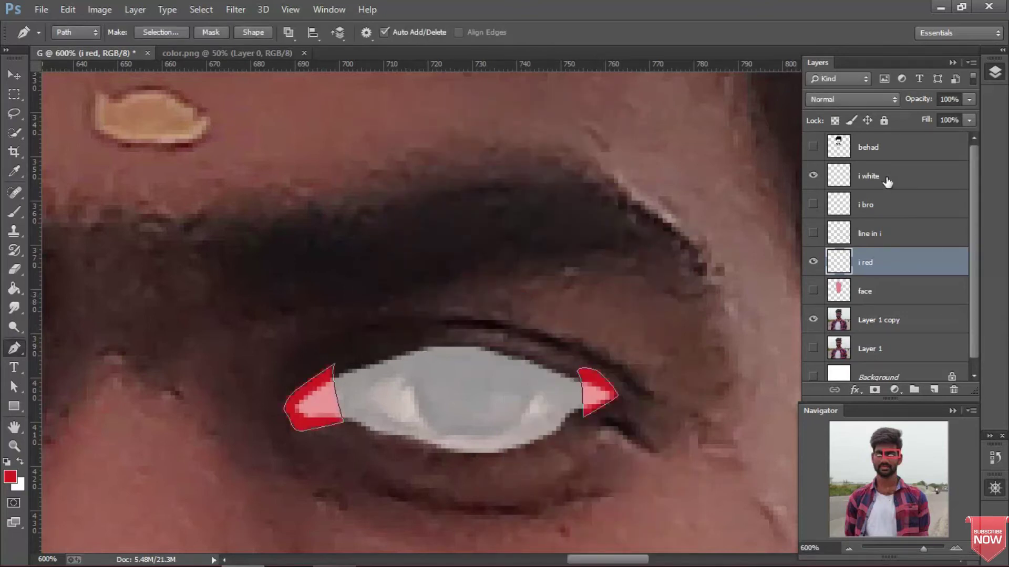
# - Move the i white layer below i red and delete the working path
pyautogui.click(887, 182)
pyautogui.moveTo(900, 99); pyautogui.dragTo(946, 100)
pyautogui.moveTo(910, 182)
pyautogui.mouseDown()
pyautogui.moveTo(890, 275)
pyautogui.moveTo(889, 230)
pyautogui.moveTo(877, 273)
pyautogui.mouseUp()
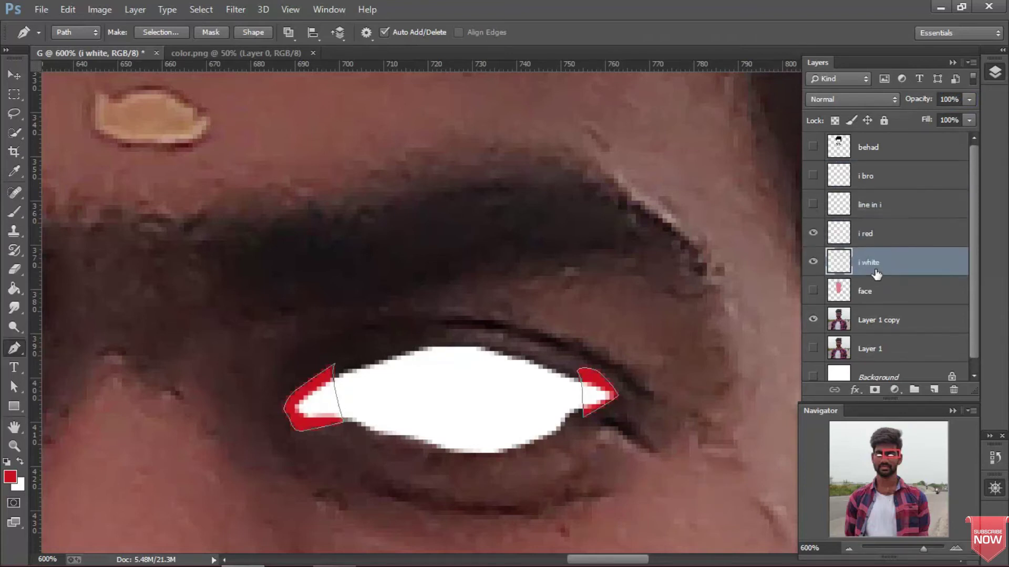
pyautogui.rightClick(505, 270)
pyautogui.click(521, 234)
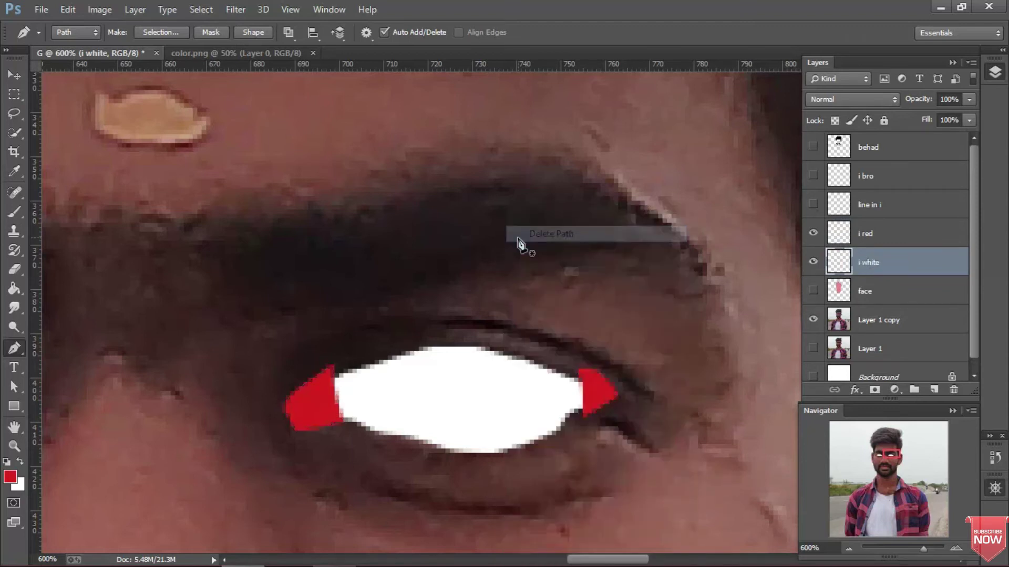
# - Trim the i red corners to the white eye shape, then hide i red
pyautogui.keyDown('ctrl'); pyautogui.click(832, 262); pyautogui.keyUp('ctrl')
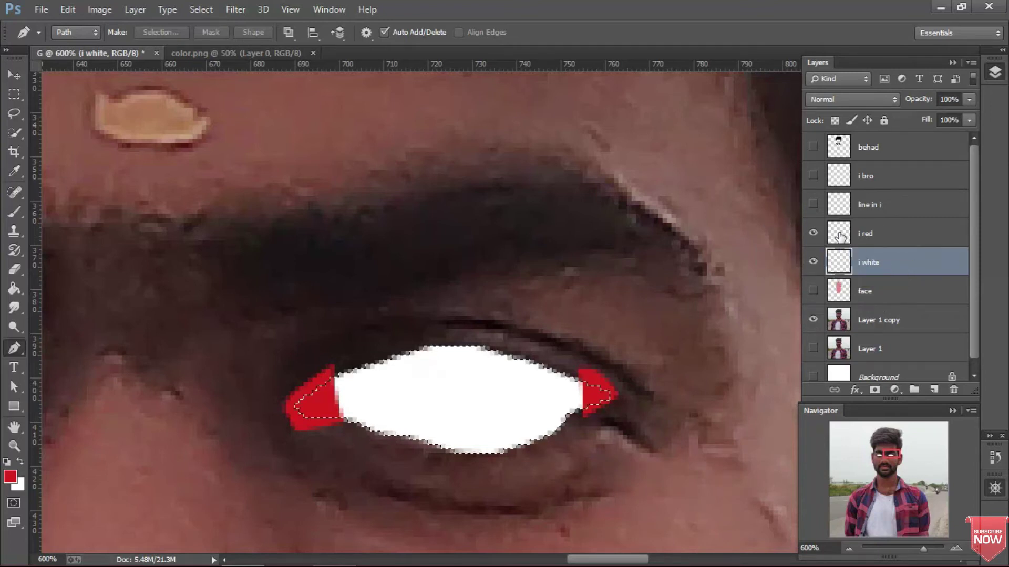
pyautogui.click(841, 236)
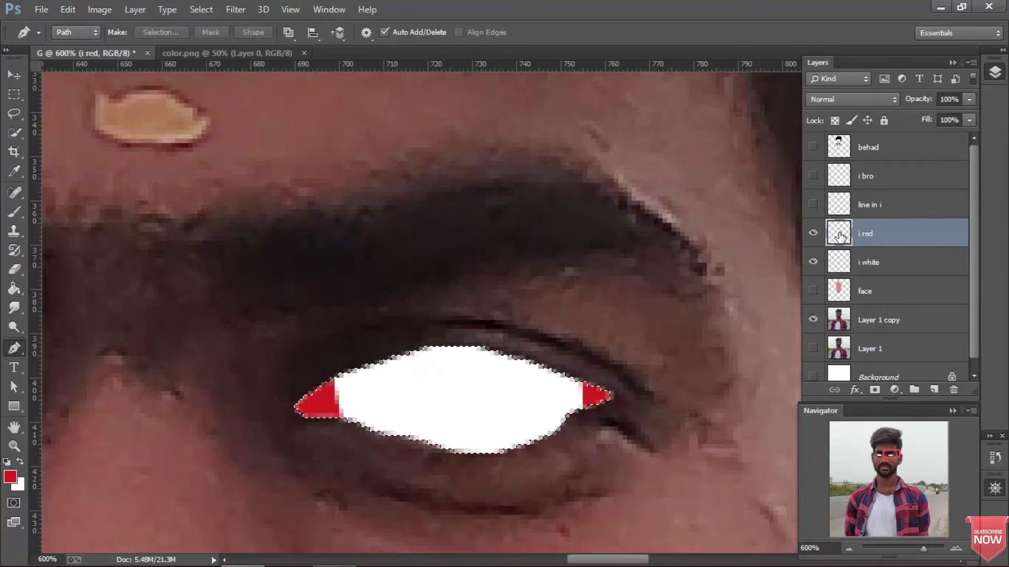
pyautogui.hotkey('ctrl', 'd')
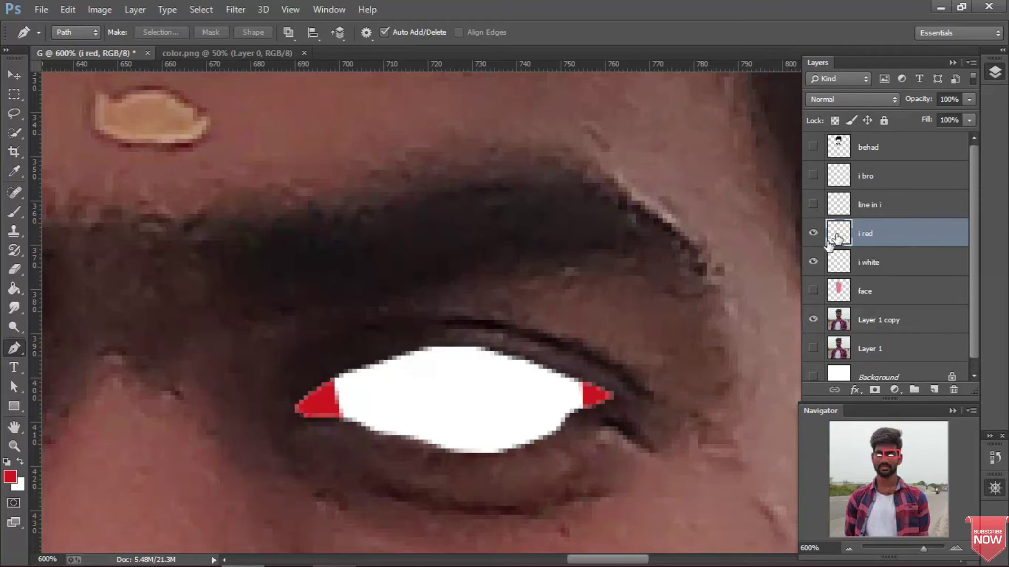
pyautogui.click(813, 235)
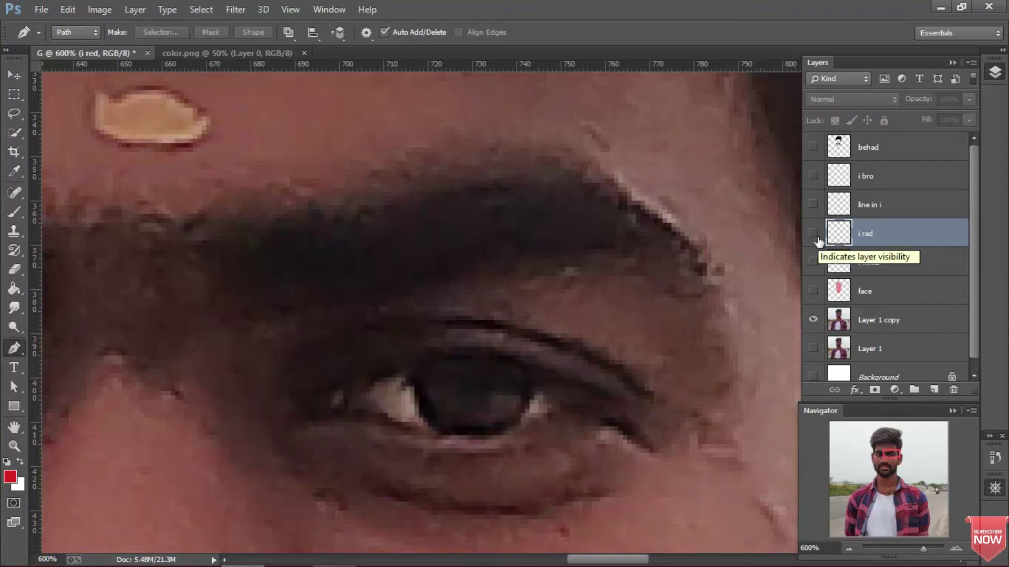
pyautogui.moveTo(977, 277); pyautogui.dragTo(977, 313)
# - Add a new layer named 'nose' and move the view down to the nose
pyautogui.click(935, 391)
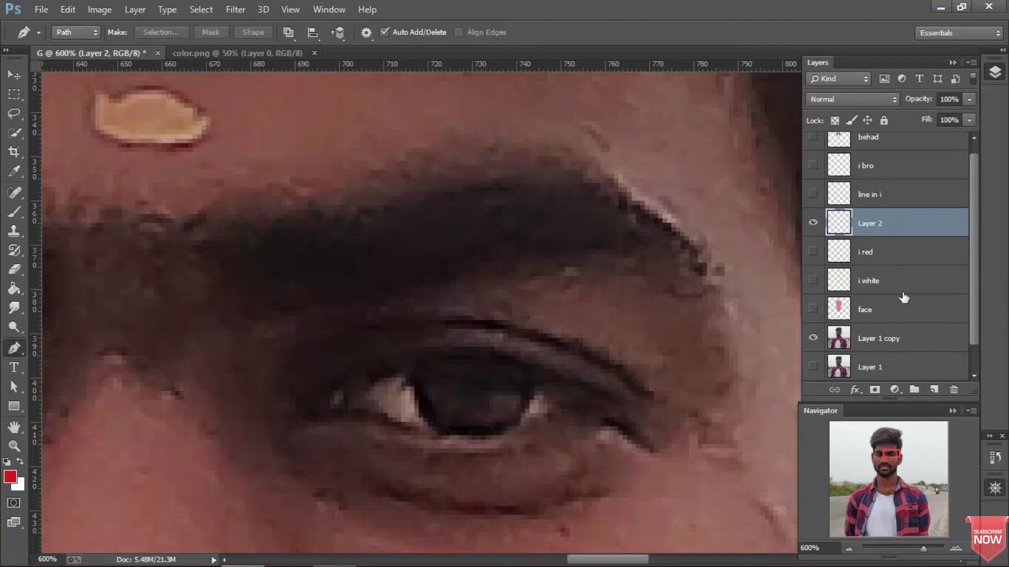
pyautogui.doubleClick(868, 225)
pyautogui.write('nose')
pyautogui.press('Return')
pyautogui.click(950, 62)
pyautogui.moveTo(890, 452); pyautogui.dragTo(883, 463)
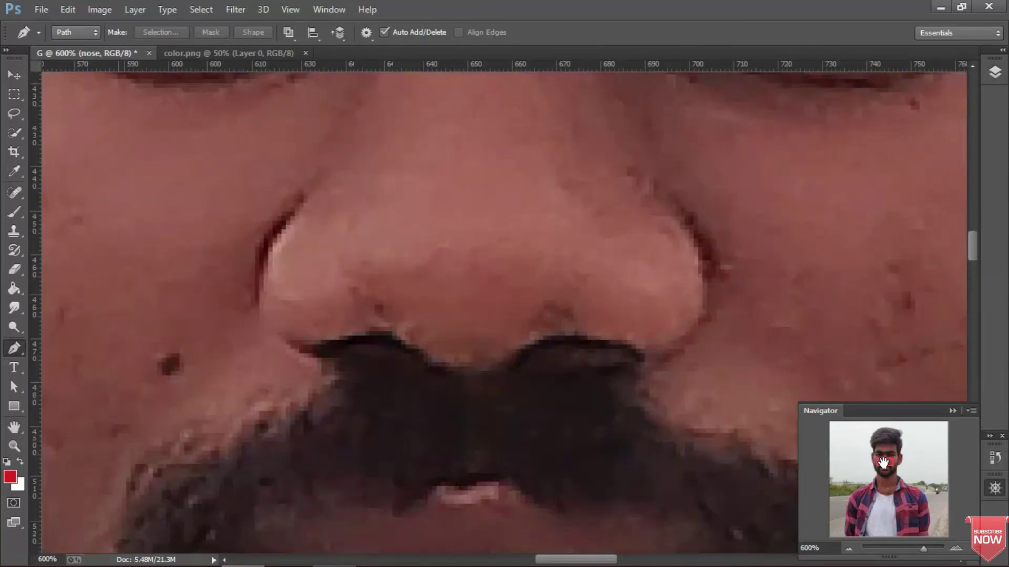
# - Pen-trace from the nose's right edge along the bottom above the moustache
pyautogui.click(671, 217)
pyautogui.moveTo(705, 321); pyautogui.dragTo(685, 357)
pyautogui.hotkey('ctrl', 'z')
pyautogui.moveTo(701, 257)
pyautogui.mouseDown()
pyautogui.moveTo(705, 295)
pyautogui.moveTo(687, 343)
pyautogui.moveTo(563, 337)
pyautogui.moveTo(460, 374)
pyautogui.mouseUp()
pyautogui.click(436, 363)
pyautogui.click(415, 345)
pyautogui.click(383, 336)
pyautogui.click(350, 329)
pyautogui.click(317, 343)
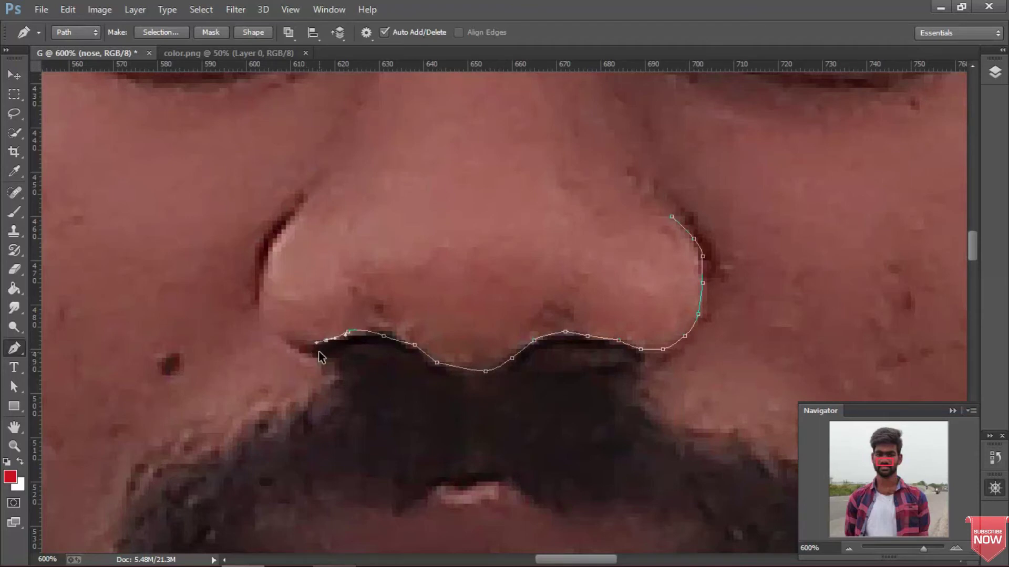
# - Continue the nose path up the left nostril edge
pyautogui.click(321, 354)
pyautogui.click(295, 349)
pyautogui.click(273, 331)
pyautogui.click(263, 314)
pyautogui.click(260, 292)
pyautogui.click(263, 274)
pyautogui.click(272, 239)
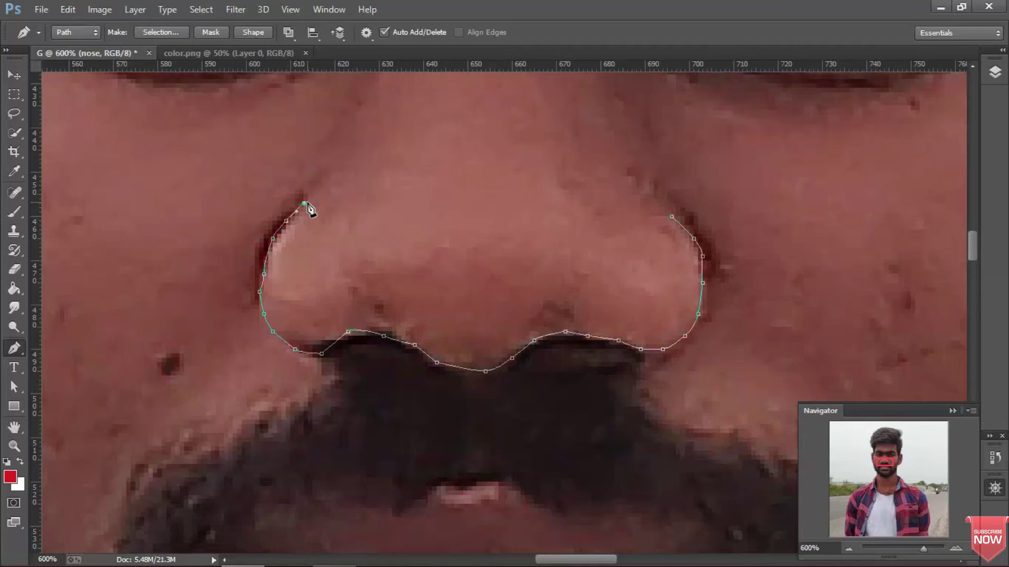
pyautogui.click(994, 73)
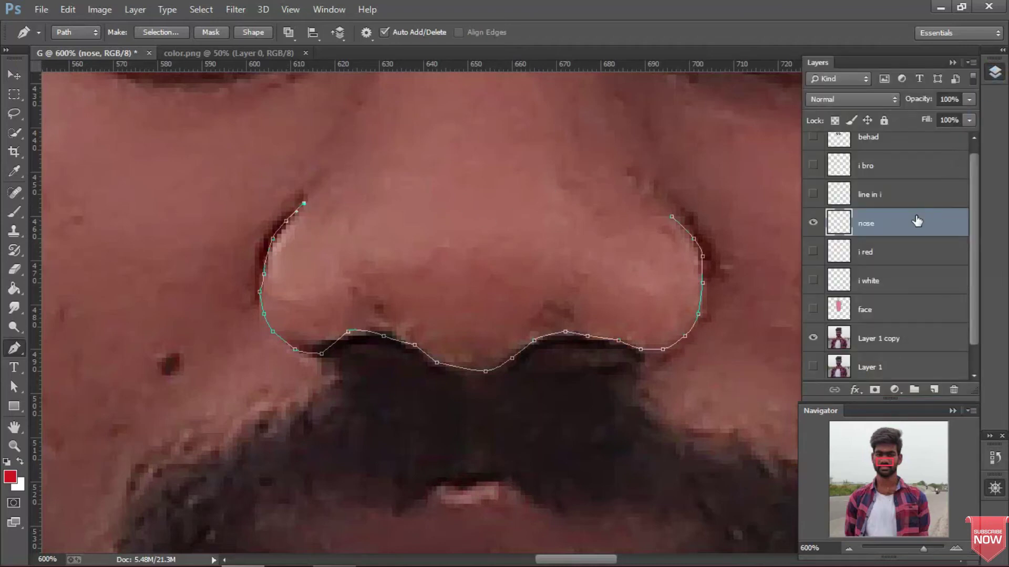
# - Reset the colour to black and choose a 3 px hard round brush
pyautogui.click(6, 462)
pyautogui.press('b')
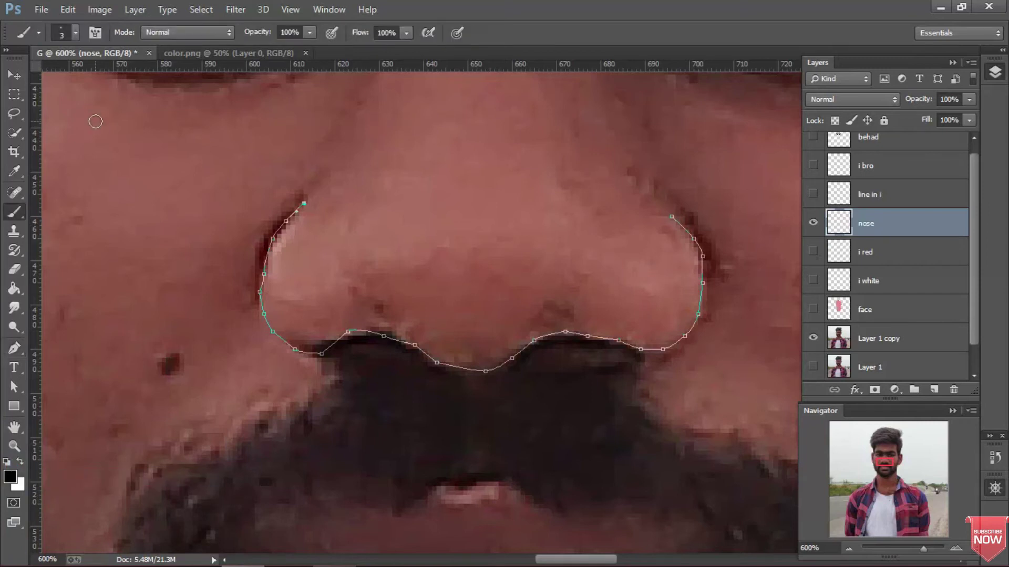
pyautogui.click(76, 33)
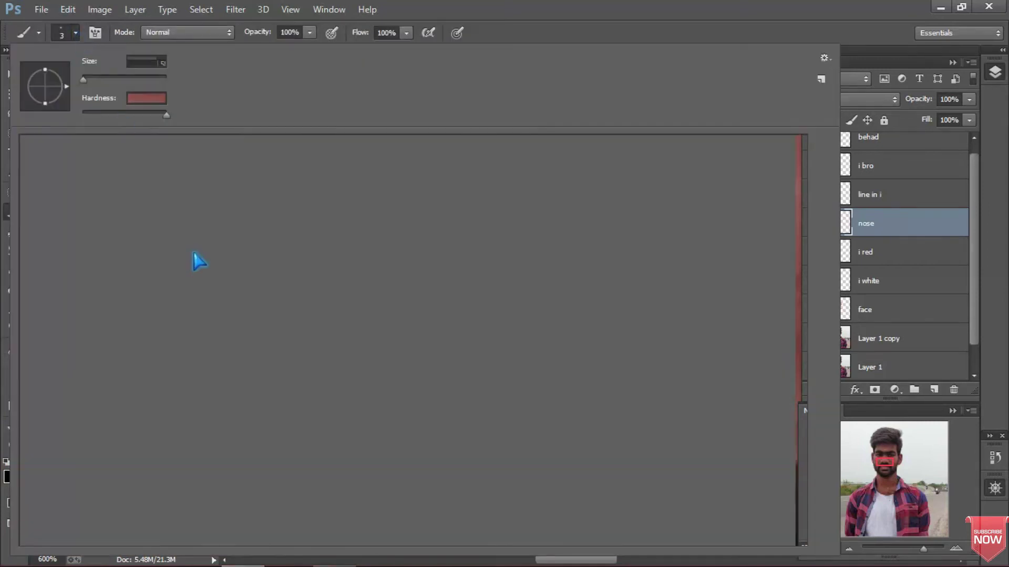
pyautogui.doubleClick(501, 245)
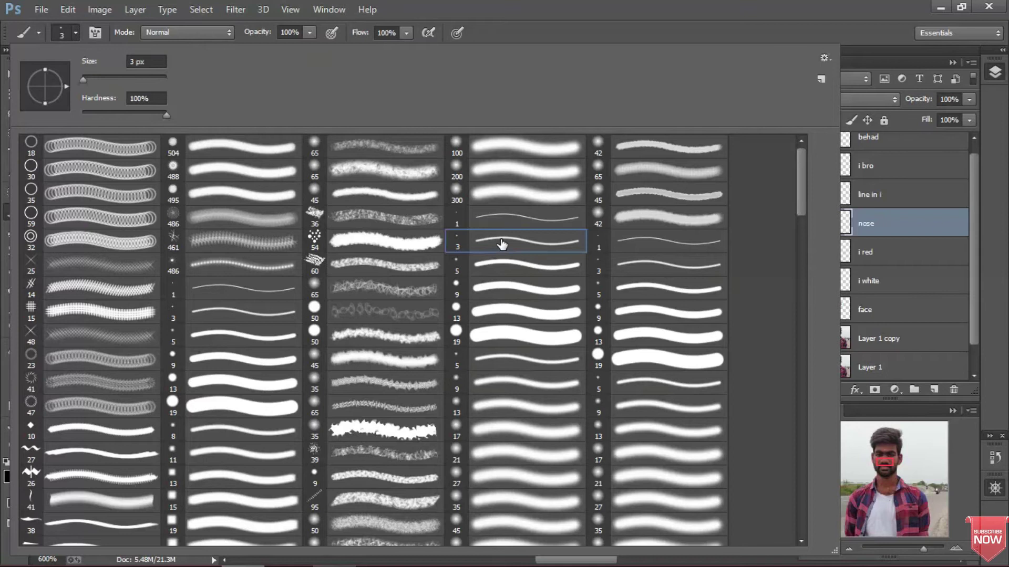
pyautogui.keyDown('shift'); pyautogui.click(442, 212); pyautogui.keyUp('shift')
pyautogui.hotkey('ctrl', 'z')
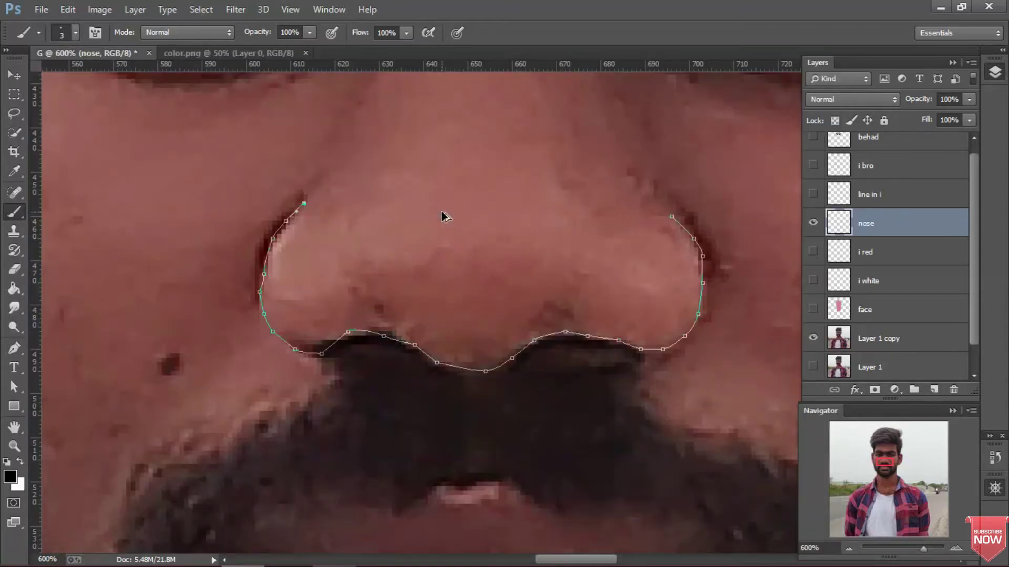
# - Stroke the nose path with the black 3 px brush
pyautogui.press('p')
pyautogui.rightClick(442, 212)
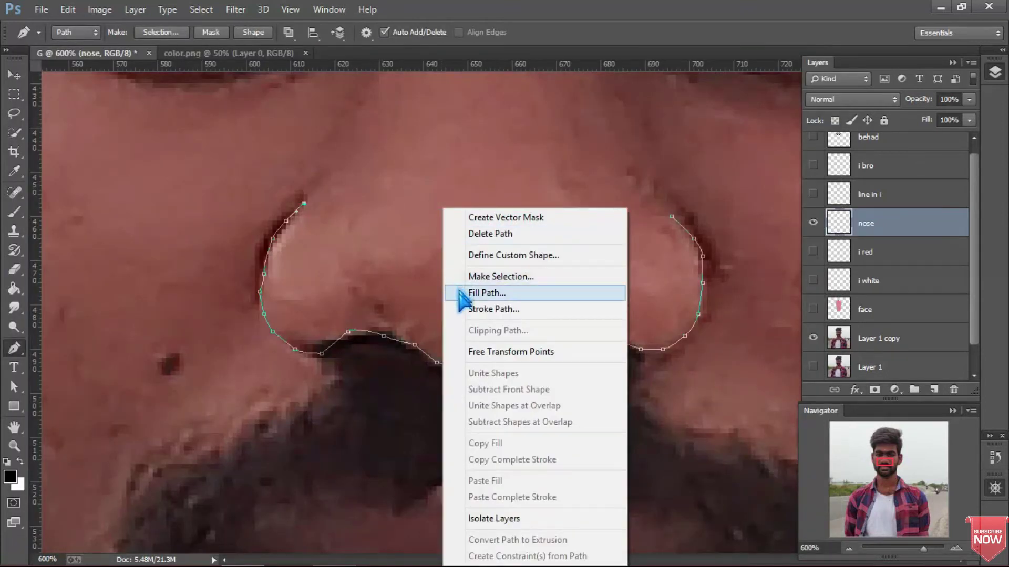
pyautogui.click(463, 309)
pyautogui.press('Return')
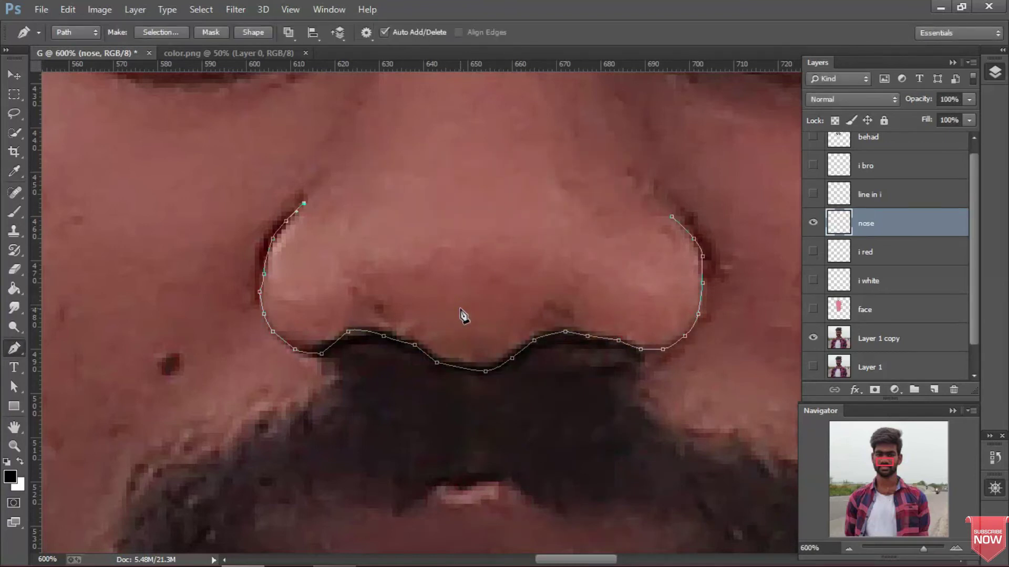
# - Try stroking the nose path again, then undo it to rework the brush
pyautogui.rightClick(468, 205)
pyautogui.press('Escape')
pyautogui.press('b')
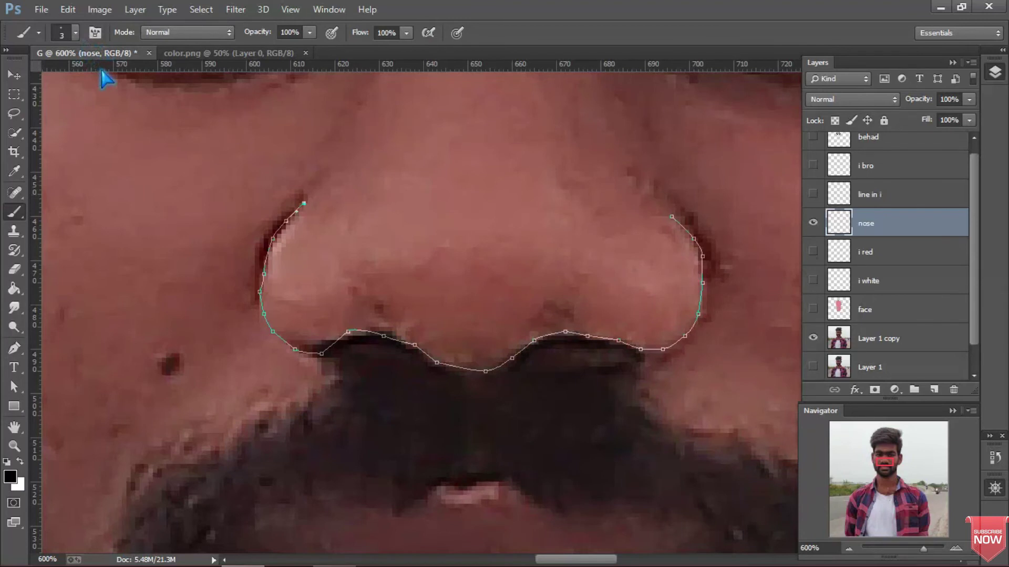
pyautogui.press('p')
pyautogui.rightClick(375, 187)
pyautogui.click(393, 286)
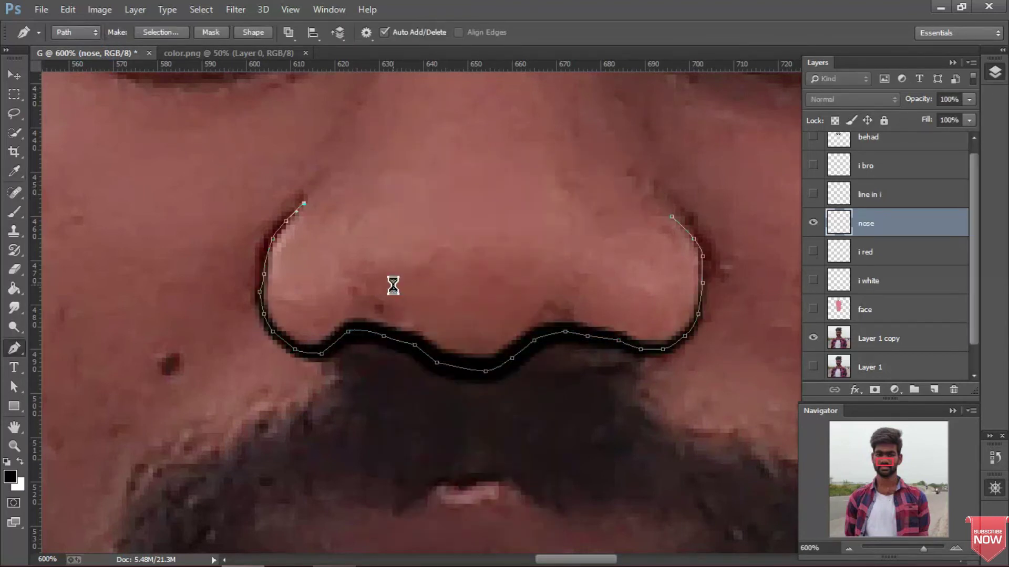
pyautogui.hotkey('ctrl', 'z')
# - Stroke the nose outline in black with the adjusted brush
pyautogui.press('b')
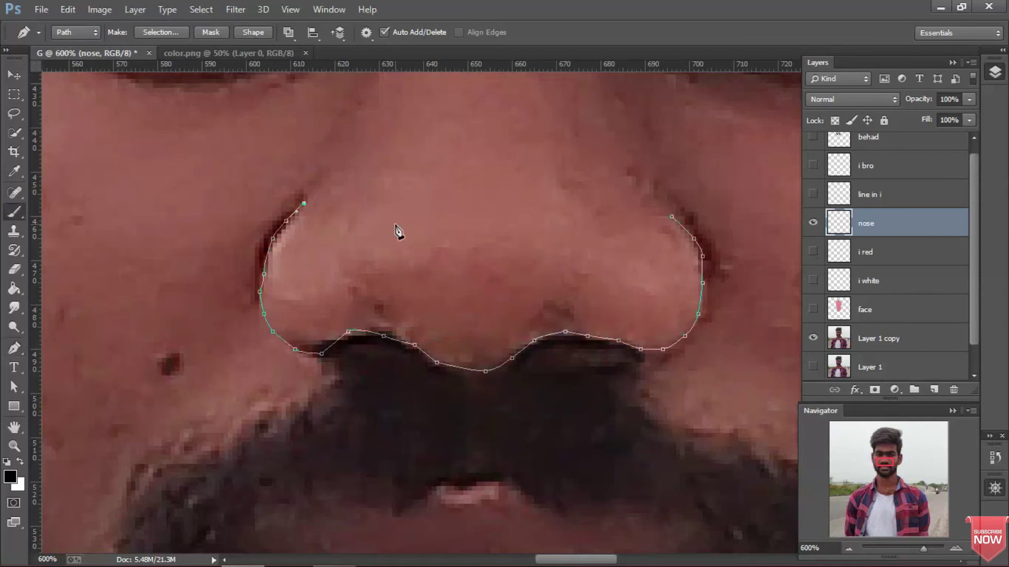
pyautogui.press('p')
pyautogui.rightClick(317, 136)
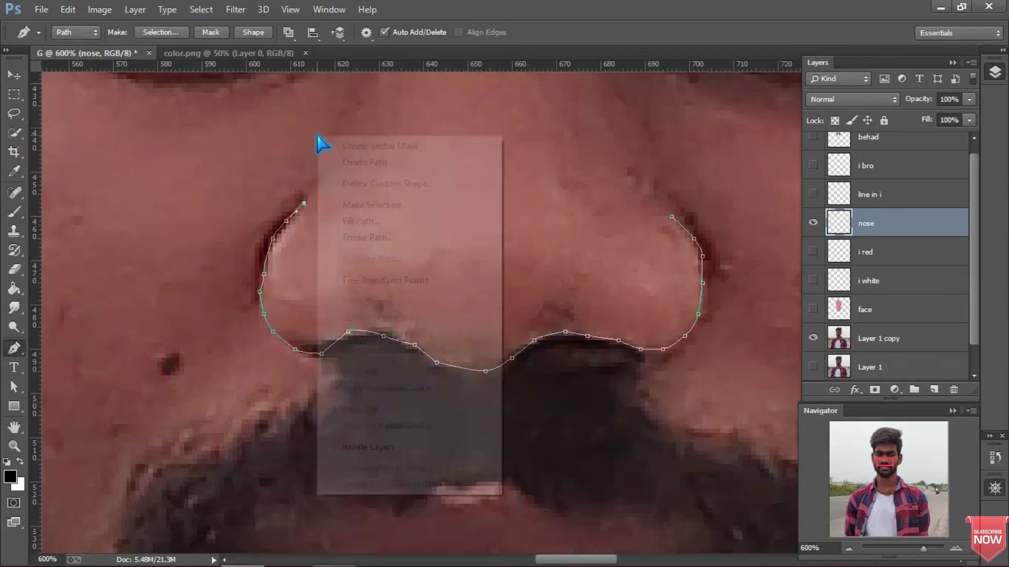
pyautogui.click(352, 237)
pyautogui.press('Return')
# - Delete the nose path, hide the nose layer, and add a new empty layer
pyautogui.rightClick(377, 222)
pyautogui.click(391, 232)
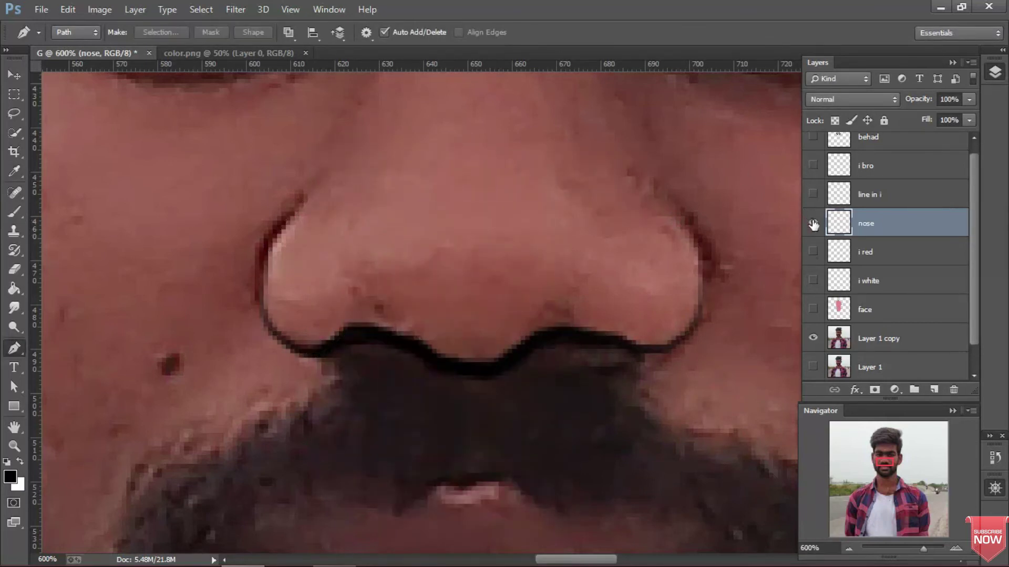
pyautogui.click(813, 225)
pyautogui.click(934, 389)
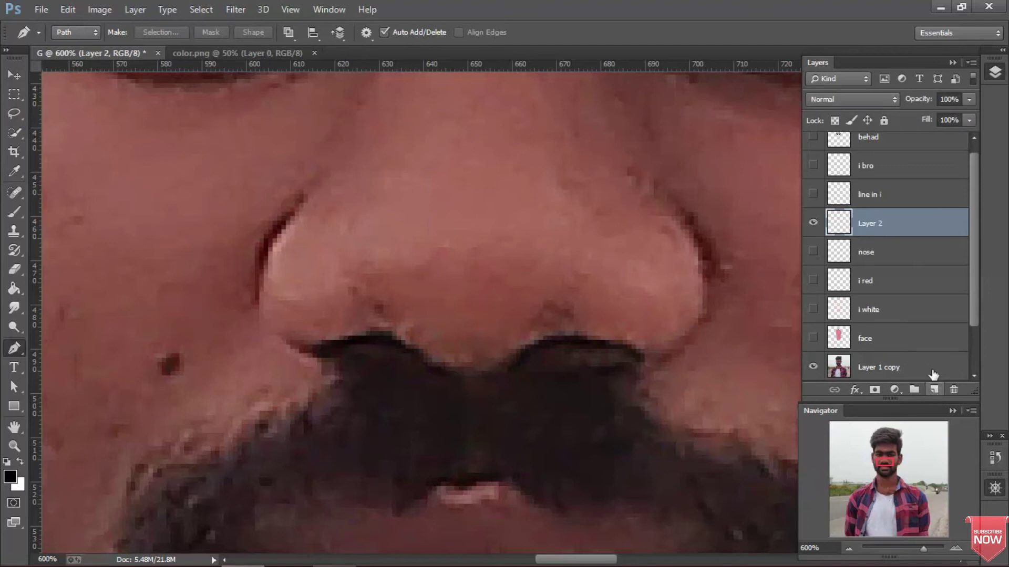
# - Rename Layer 2 to 'mouth' and bring the lips into view
pyautogui.doubleClick(875, 225)
pyautogui.write('mouth')
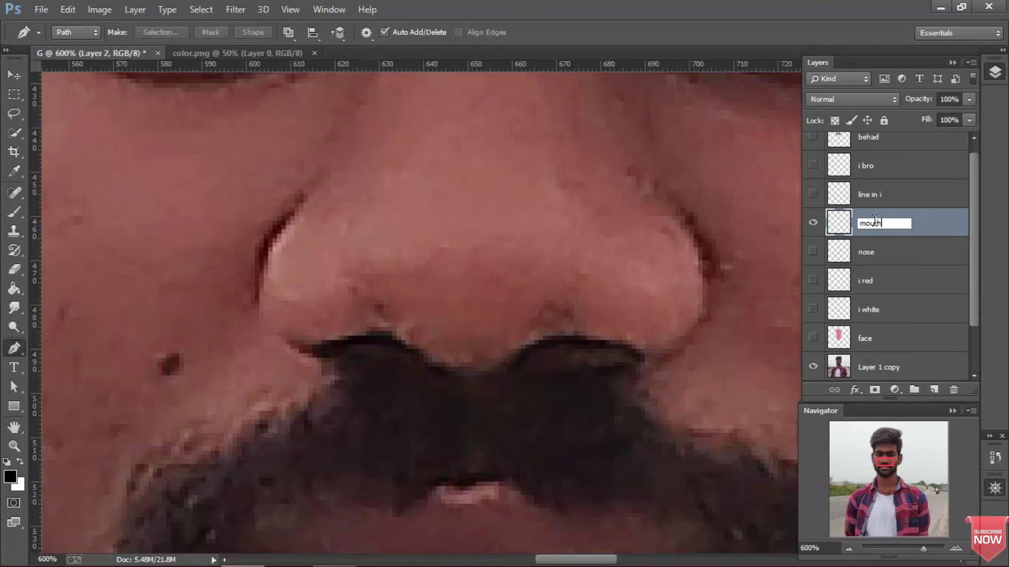
pyautogui.press('Return')
pyautogui.click(953, 63)
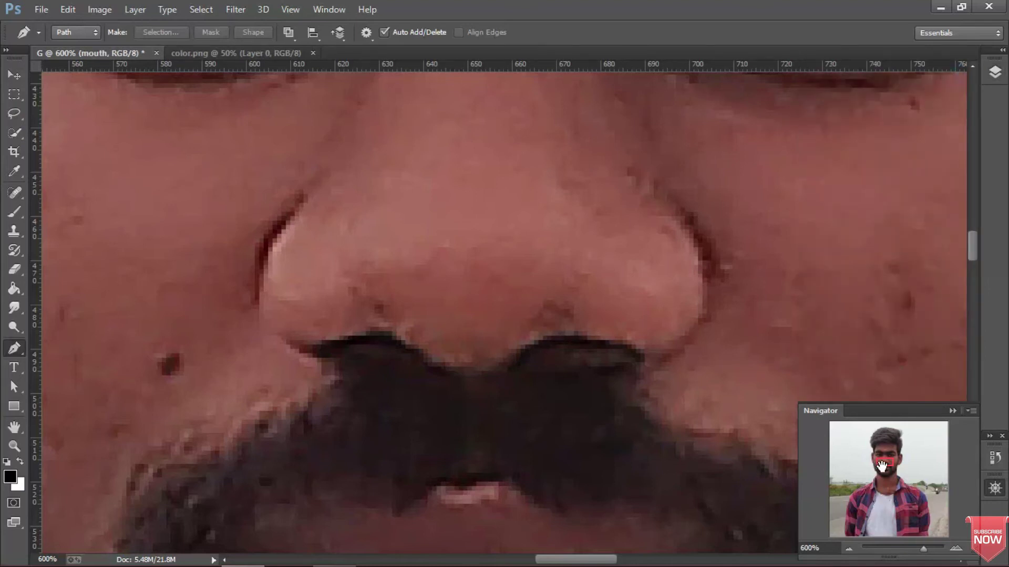
pyautogui.moveTo(882, 465); pyautogui.dragTo(884, 469)
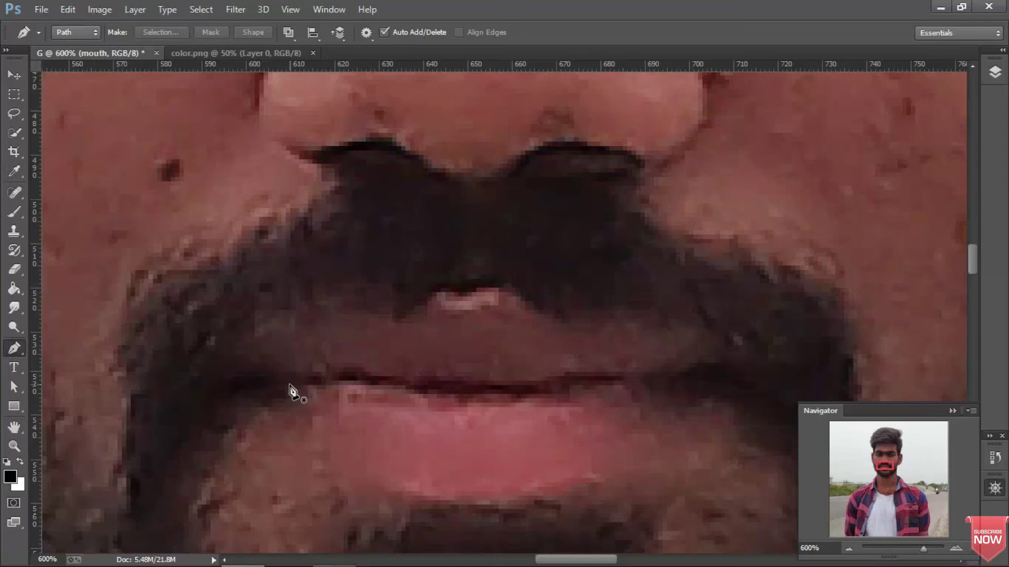
# - Pen-trace the upper lip from its left corner to the middle
pyautogui.click(220, 385)
pyautogui.click(229, 368)
pyautogui.click(246, 349)
pyautogui.click(252, 344)
pyautogui.click(268, 333)
pyautogui.click(277, 331)
pyautogui.click(340, 319)
pyautogui.click(379, 315)
pyautogui.click(401, 314)
pyautogui.click(437, 310)
pyautogui.click(459, 305)
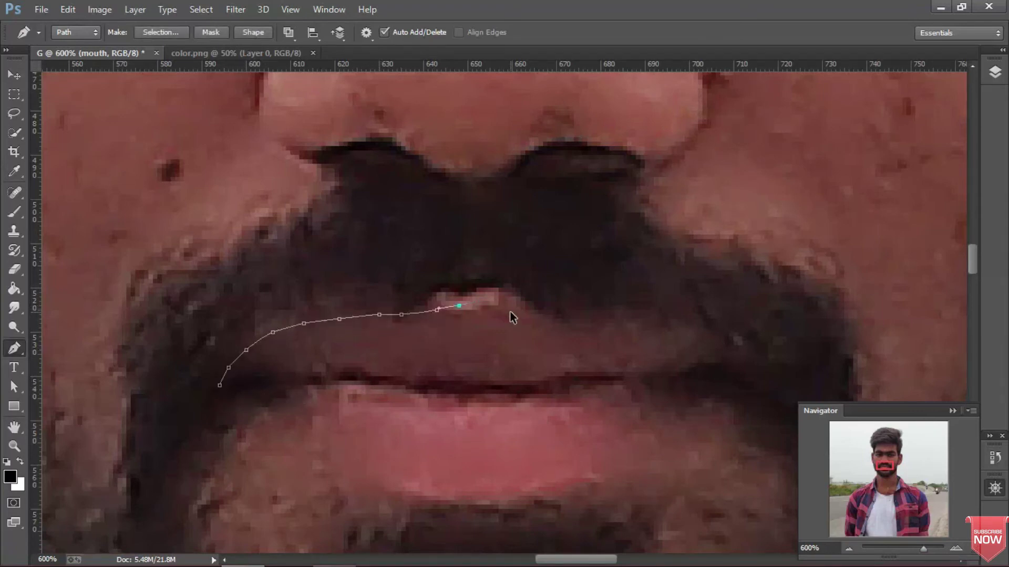
# - Continue the lip outline across the upper lip to the right corner
pyautogui.click(459, 297)
pyautogui.click(485, 301)
pyautogui.click(513, 310)
pyautogui.click(548, 319)
pyautogui.click(564, 328)
pyautogui.click(617, 321)
pyautogui.click(658, 324)
pyautogui.click(698, 328)
pyautogui.click(738, 356)
pyautogui.click(747, 372)
# - Correct the right-corner anchors and trace down the lower lip's right side
pyautogui.hotkey('ctrl', 'z')
pyautogui.hotkey('ctrl', 'z')
pyautogui.click(733, 355)
pyautogui.click(747, 377)
pyautogui.click(747, 399)
pyautogui.moveTo(725, 412); pyautogui.dragTo(702, 413)
pyautogui.hotkey('ctrl', 'z')
pyautogui.click(702, 420)
pyautogui.click(672, 461)
# - Trace the lower lip leftward and close the lip outline at its start
pyautogui.moveTo(636, 474); pyautogui.dragTo(619, 478)
pyautogui.click(601, 482)
pyautogui.click(521, 496)
pyautogui.click(468, 496)
pyautogui.click(357, 474)
pyautogui.click(299, 407)
pyautogui.moveTo(276, 399); pyautogui.dragTo(246, 394)
pyautogui.click(219, 386)
# - Sample red from color.png as the foreground colour and return to the Pen tool
pyautogui.click(236, 52)
pyautogui.press('i')
pyautogui.click(408, 271)
pyautogui.click(116, 53)
pyautogui.rightClick(383, 247)
pyautogui.press('Escape')
pyautogui.press('p')
# - Try filling the lips, then undo and redo the outline's left corner
pyautogui.rightClick(328, 251)
pyautogui.click(351, 288)
pyautogui.press('Return')
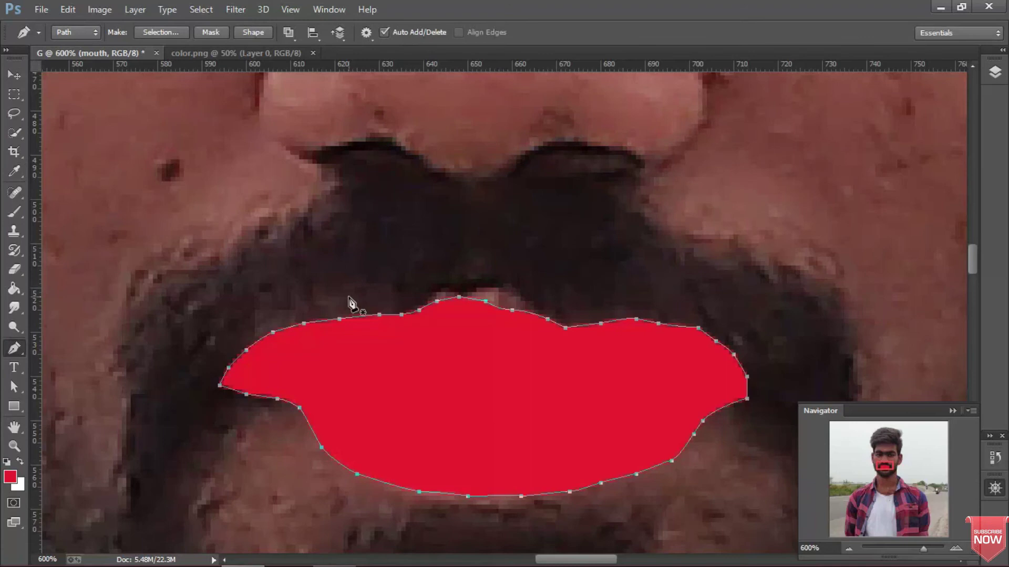
pyautogui.hotkey('ctrl', 'alt', 'z')
pyautogui.hotkey('ctrl', 'alt', 'z')
pyautogui.hotkey('ctrl', 'alt', 'z')
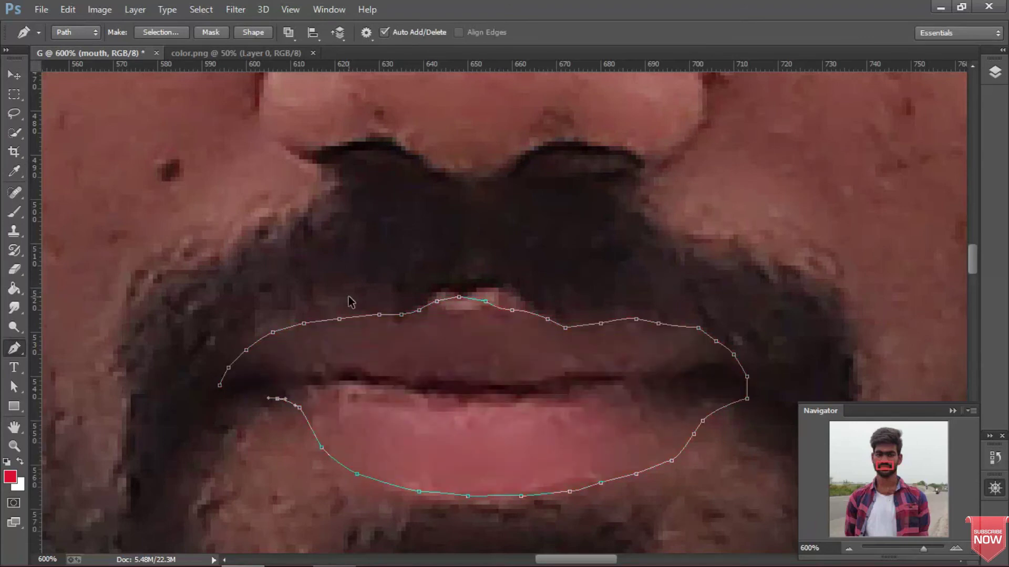
pyautogui.hotkey('ctrl', 'alt', 'z')
pyautogui.click(283, 407)
pyautogui.click(233, 400)
pyautogui.click(221, 389)
# - Fill the lips red, delete the path, and set the mouth layer opacity to 61%
pyautogui.rightClick(281, 382)
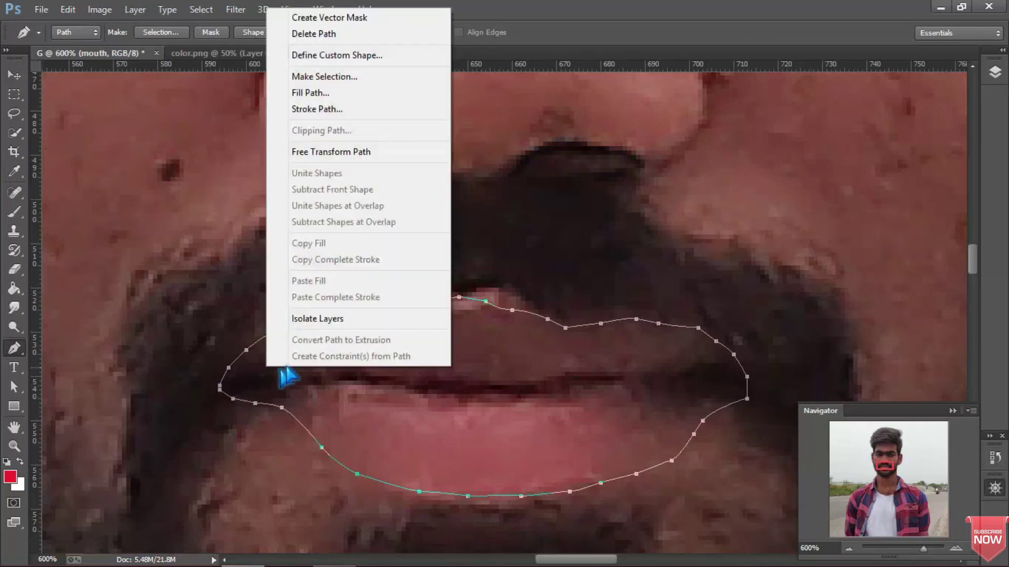
pyautogui.click(342, 95)
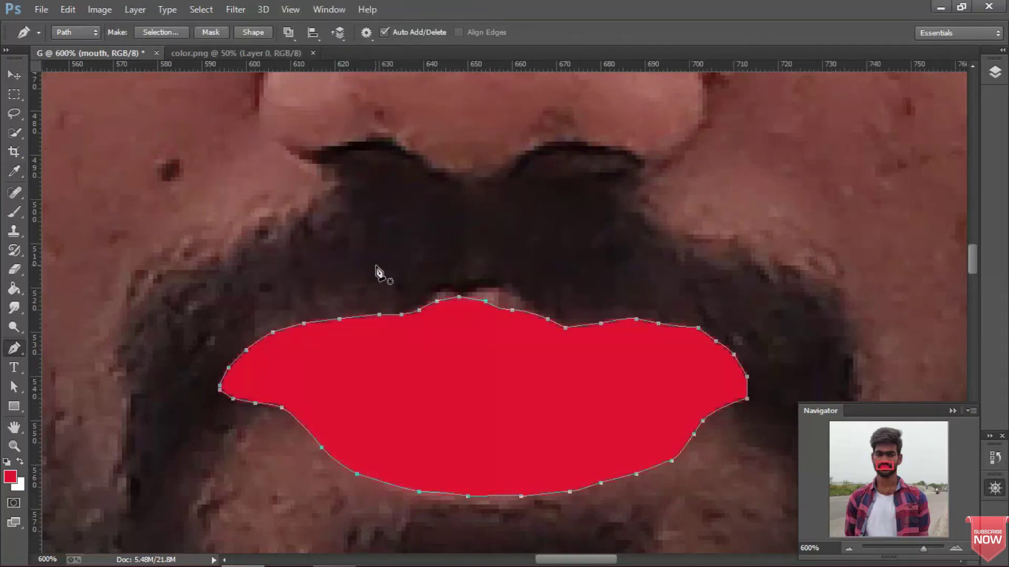
pyautogui.rightClick(462, 287)
pyautogui.click(479, 234)
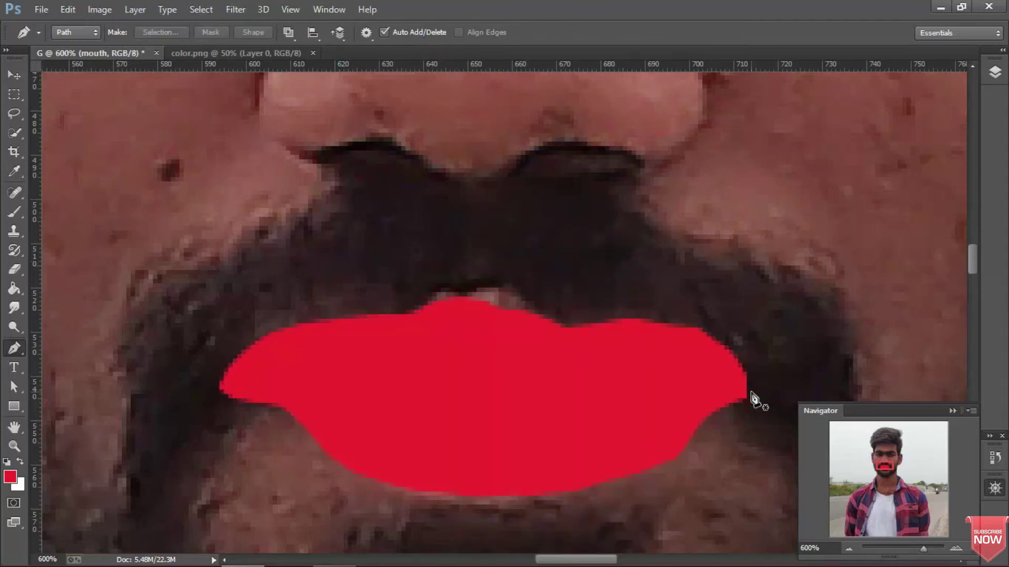
pyautogui.moveTo(747, 385); pyautogui.dragTo(711, 381)
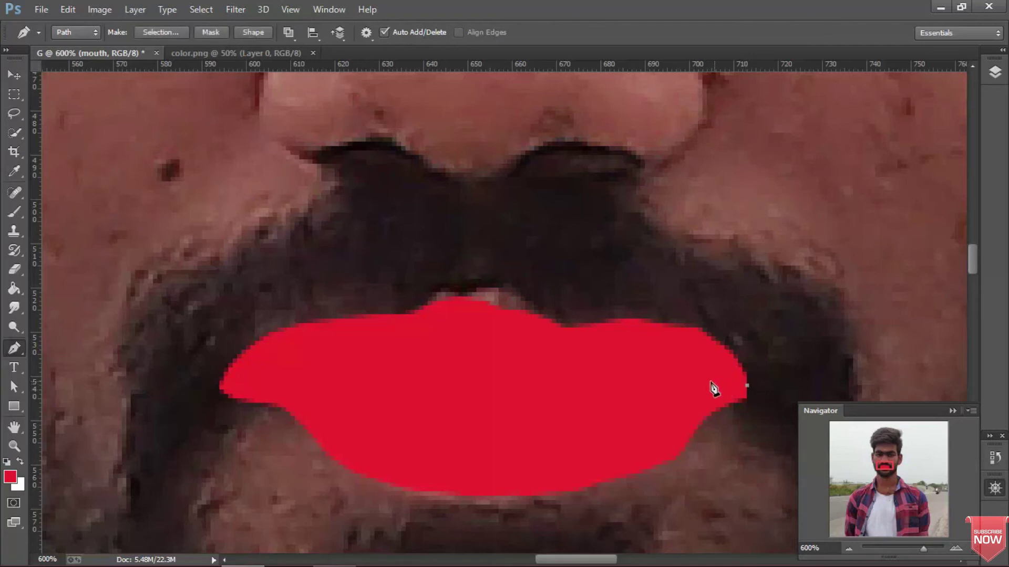
pyautogui.hotkey('ctrl', 'z')
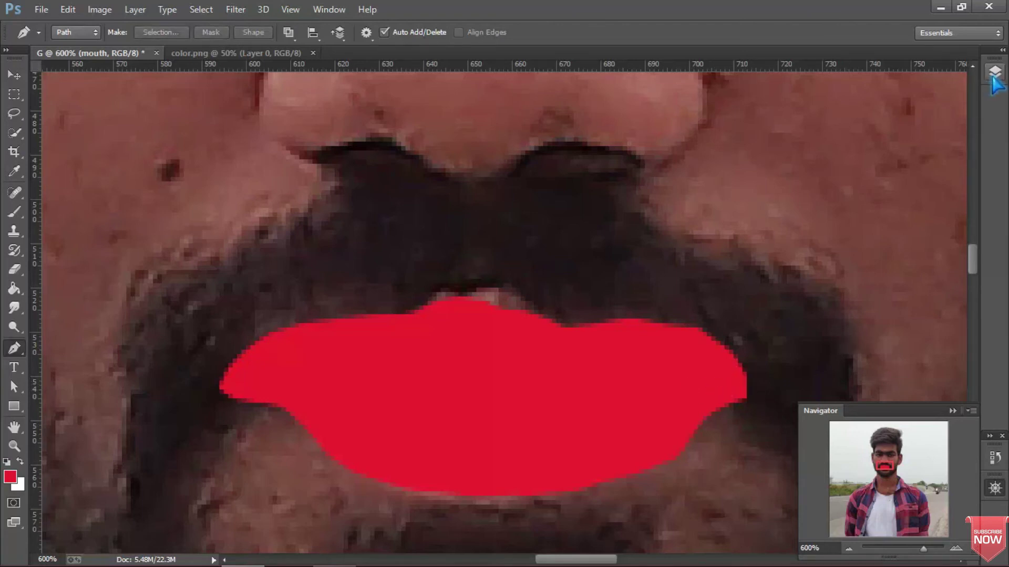
pyautogui.click(994, 72)
pyautogui.moveTo(911, 99); pyautogui.dragTo(893, 99)
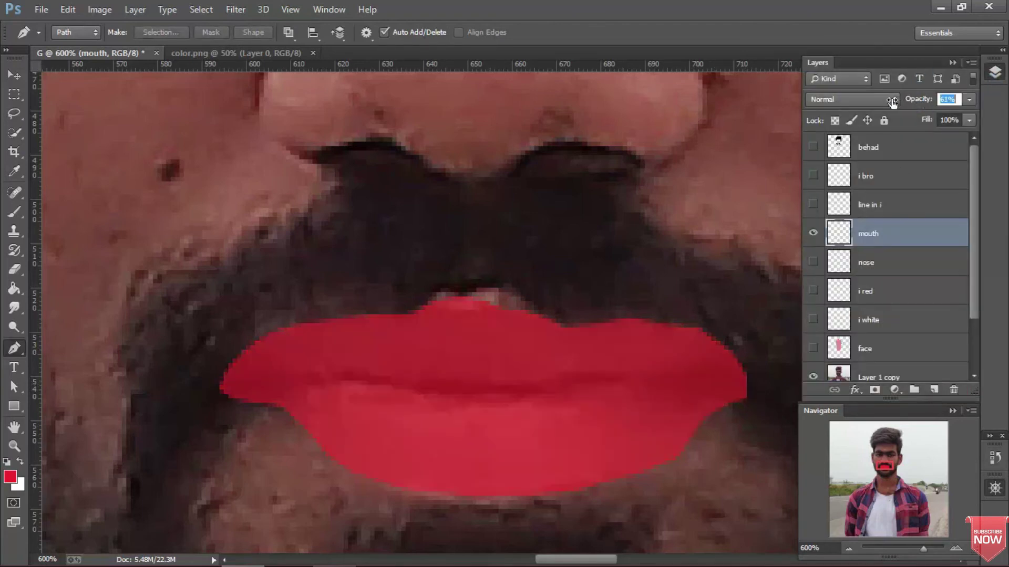
# - Pen-trace the parting line between the lips from right corner to left corner
pyautogui.scroll(-2, 702, 275)
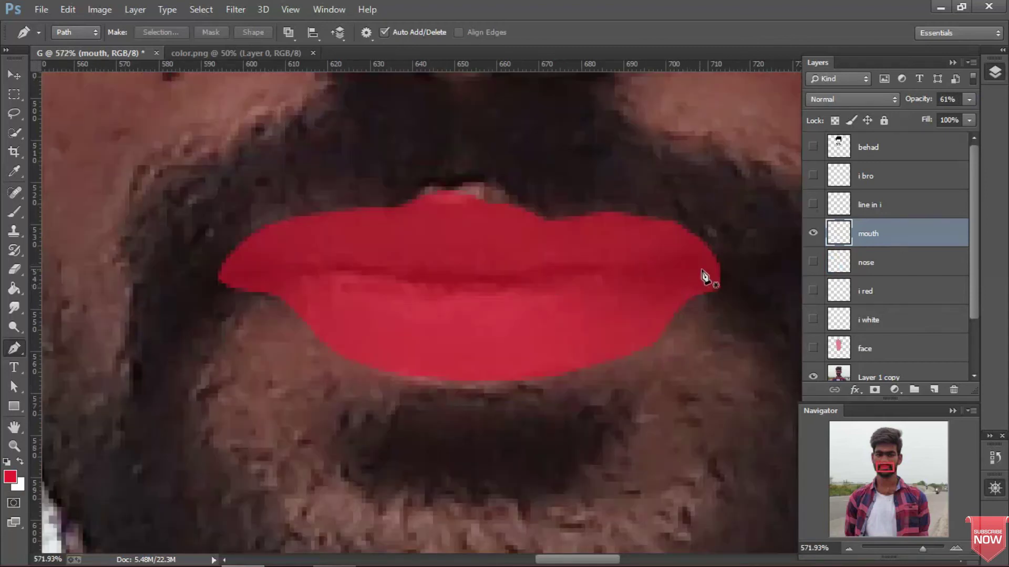
pyautogui.moveTo(720, 271); pyautogui.dragTo(646, 271)
pyautogui.click(615, 267)
pyautogui.click(564, 275)
pyautogui.click(462, 279)
pyautogui.moveTo(416, 275); pyautogui.dragTo(400, 272)
pyautogui.click(356, 271)
pyautogui.click(293, 271)
pyautogui.click(264, 267)
pyautogui.click(230, 275)
pyautogui.click(222, 275)
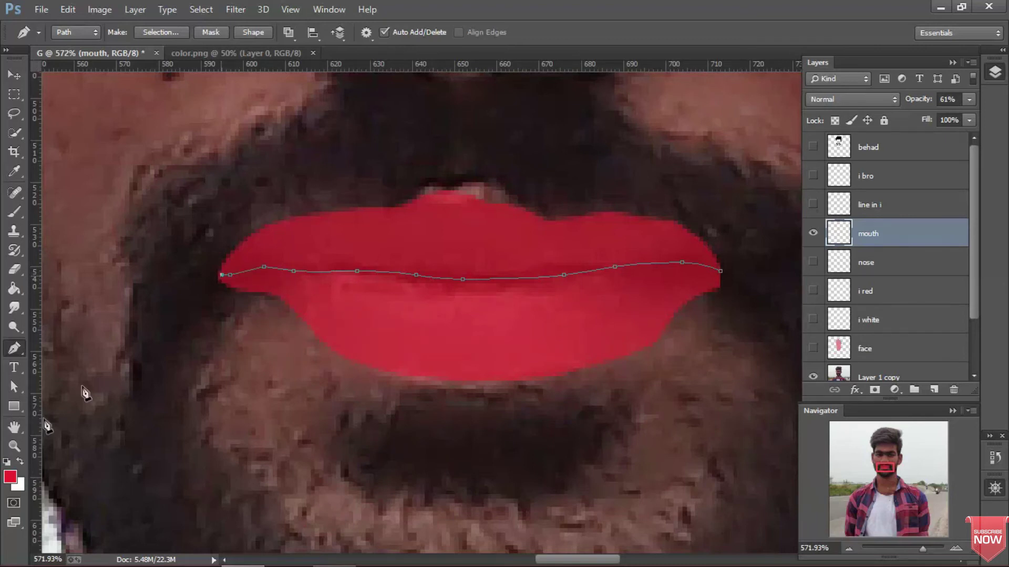
# - Stroke the lip line in black, delete the path, and show the hair, brow, eye and nose layers again
pyautogui.click(6, 462)
pyautogui.rightClick(239, 193)
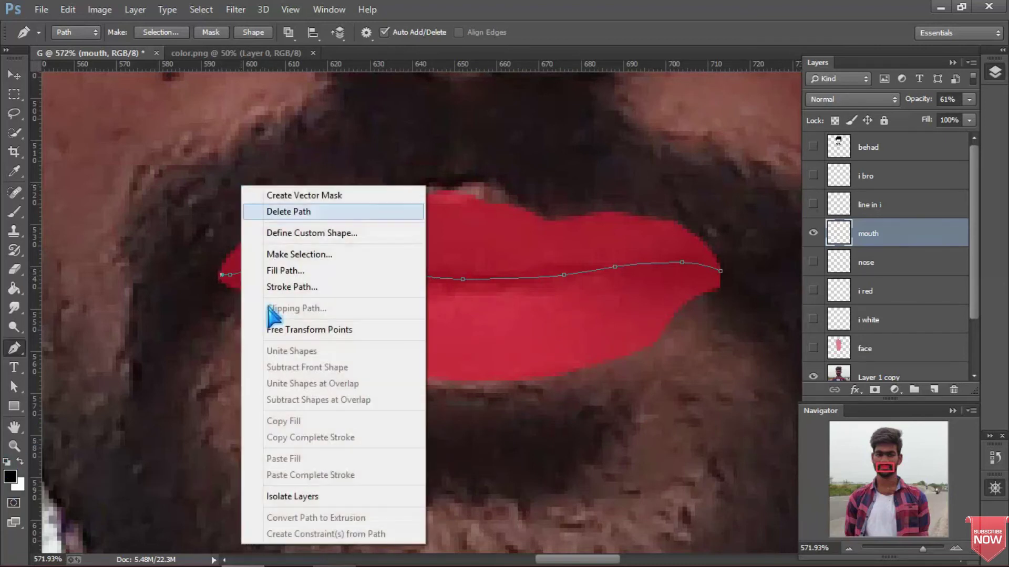
pyautogui.click(270, 287)
pyautogui.press('Return')
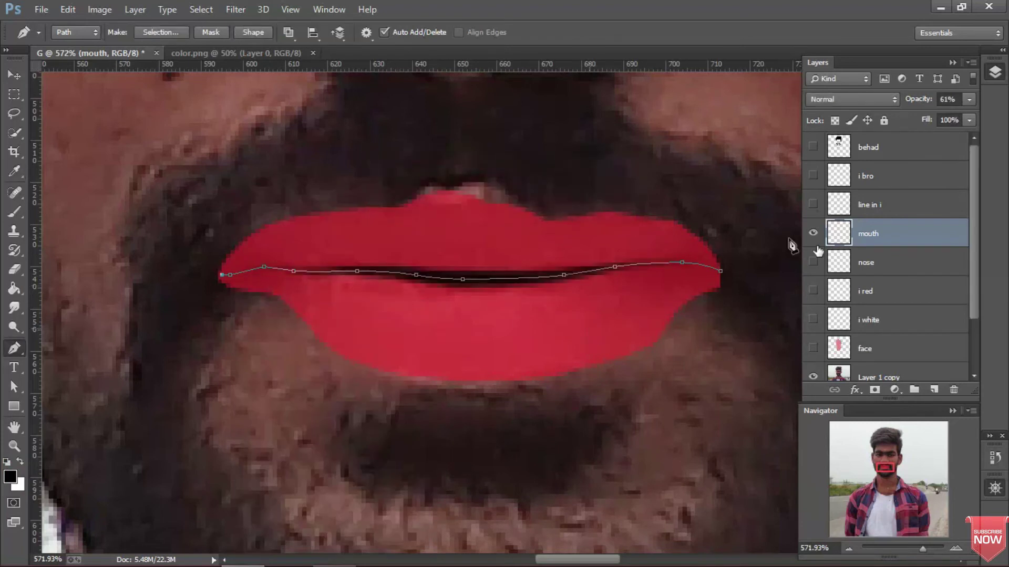
pyautogui.rightClick(585, 196)
pyautogui.click(599, 219)
pyautogui.moveTo(812, 205); pyautogui.dragTo(812, 147)
# - Hide all cartoon layers, select the Layer 1 copy photo, and zoom in on the right ear
pyautogui.moveTo(813, 262); pyautogui.dragTo(816, 344)
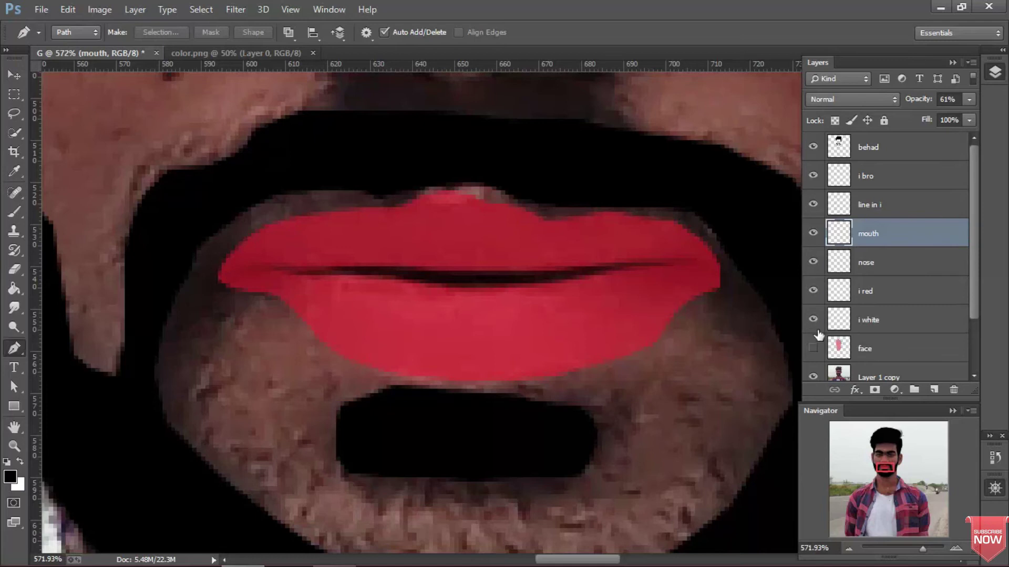
pyautogui.hotkey('ctrl', '0')
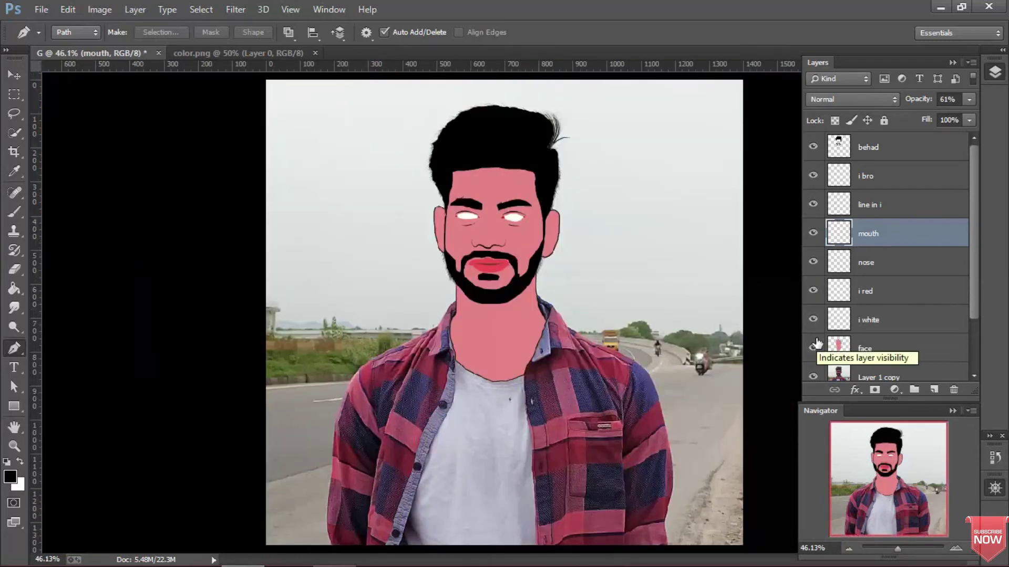
pyautogui.moveTo(816, 344); pyautogui.dragTo(813, 147)
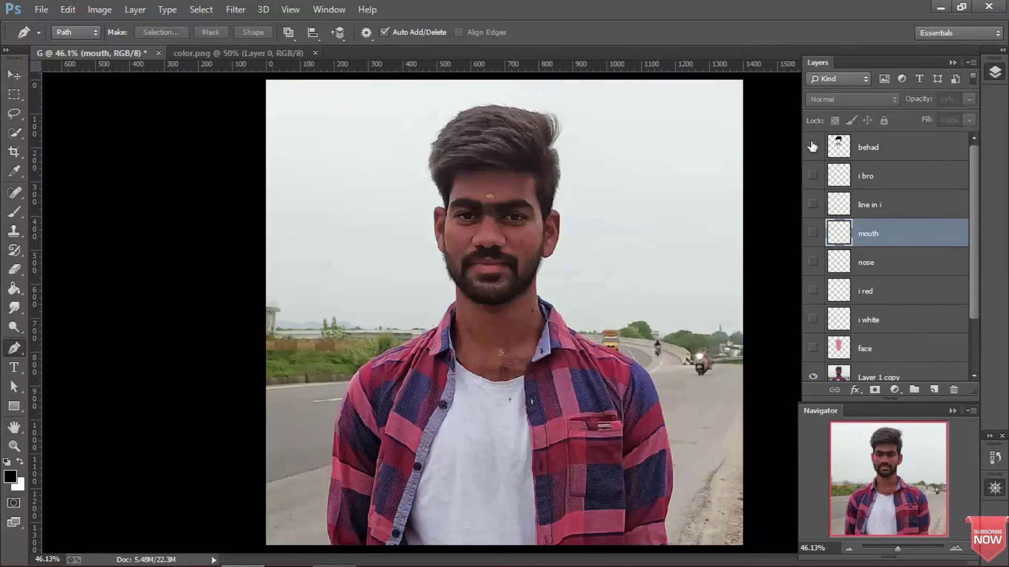
pyautogui.click(854, 378)
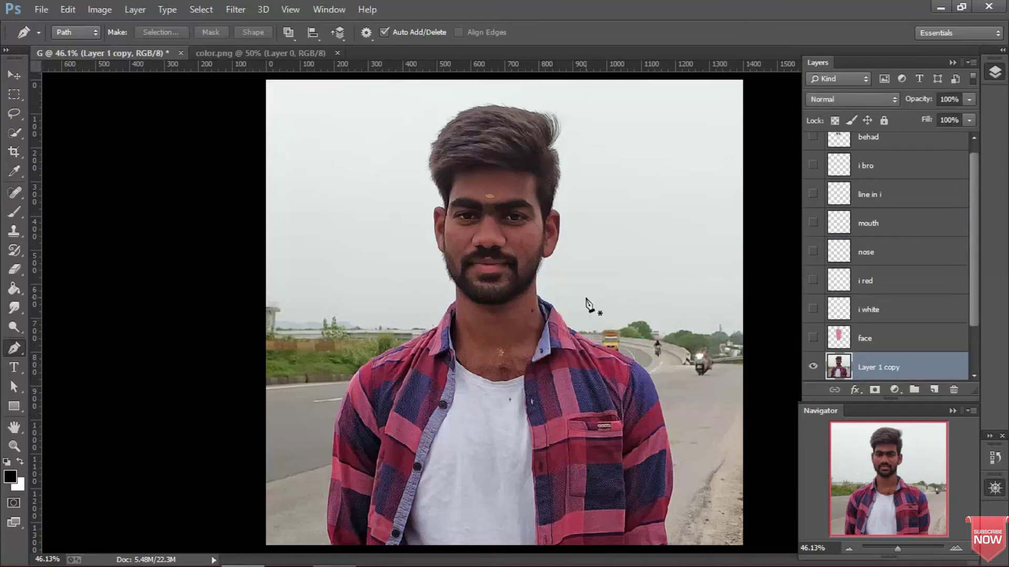
pyautogui.press('z')
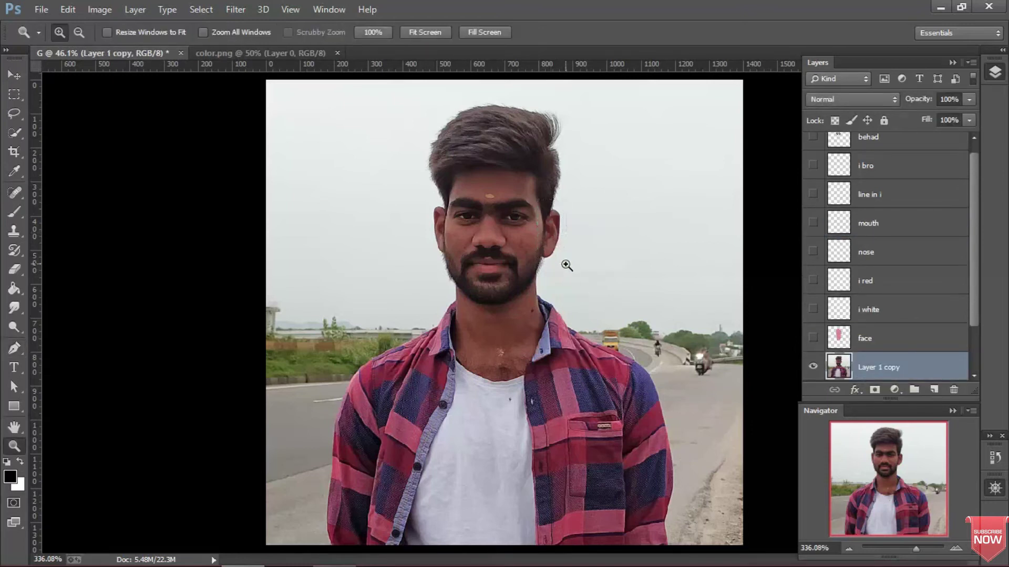
pyautogui.moveTo(537, 203); pyautogui.dragTo(566, 265)
pyautogui.click(566, 265)
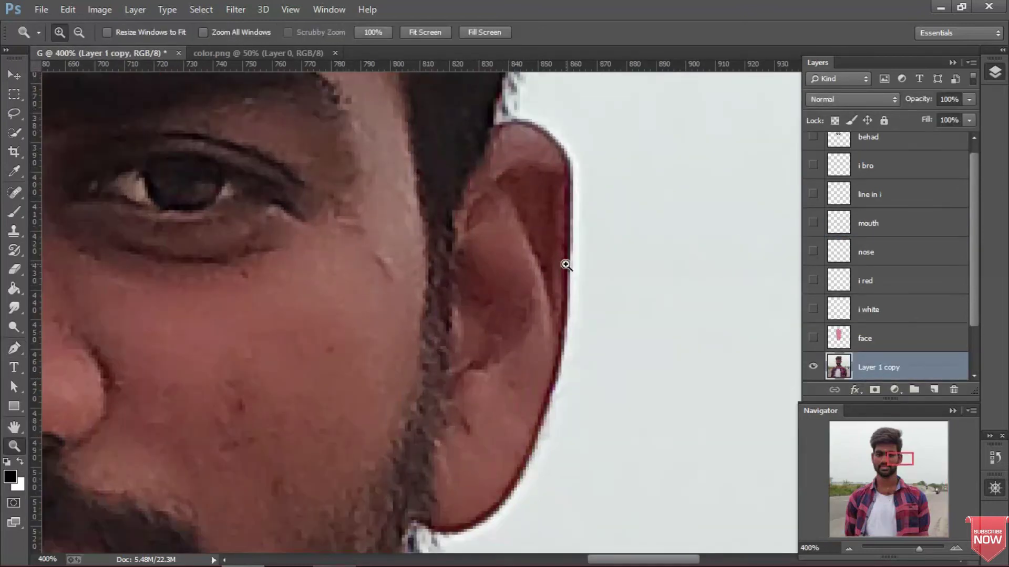
# - Add a layer named 'ear' above face and begin a pen path along the ear's top
pyautogui.click(934, 389)
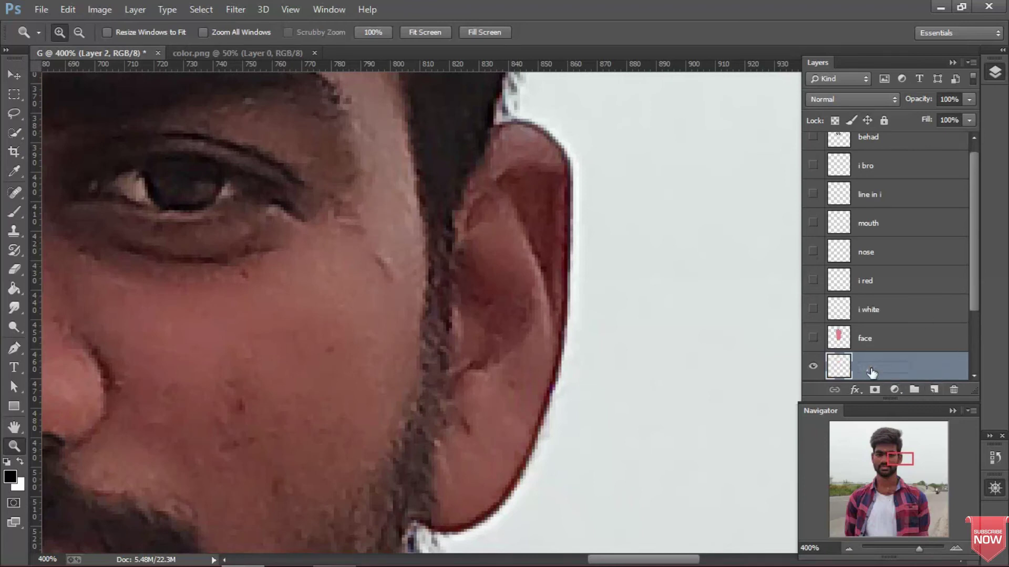
pyautogui.write('ear')
pyautogui.press('Return')
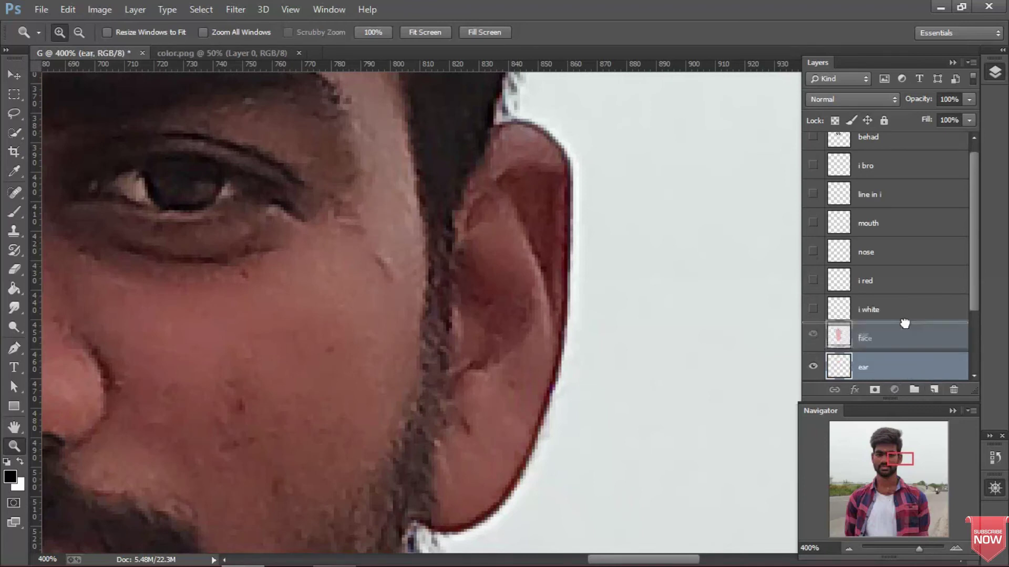
pyautogui.moveTo(893, 367); pyautogui.dragTo(903, 322)
pyautogui.press('p')
pyautogui.click(562, 172)
pyautogui.click(520, 163)
pyautogui.click(476, 198)
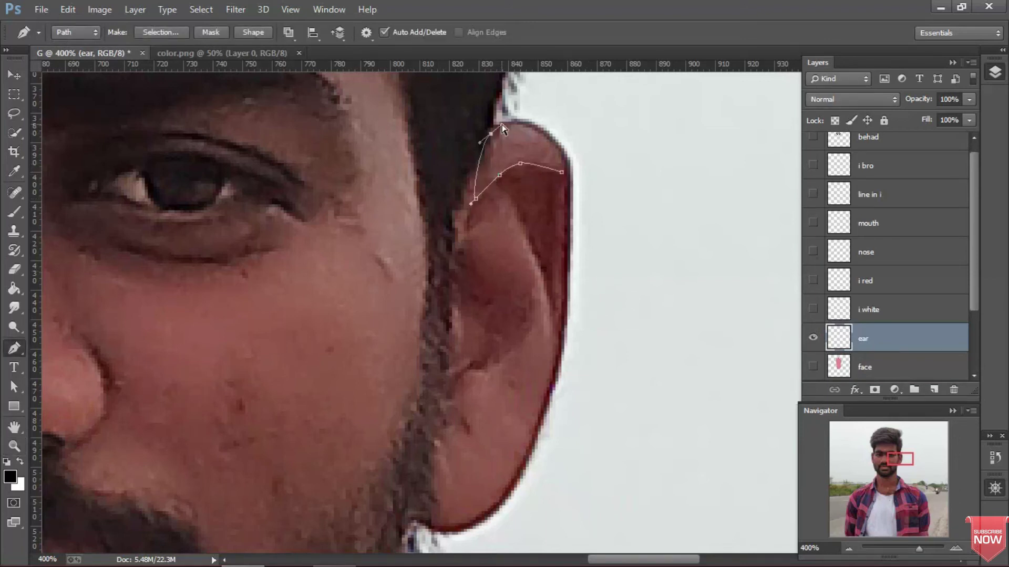
# - Close the first ear-top outline and draw the crescent-shaped inner fold
pyautogui.moveTo(470, 204); pyautogui.dragTo(465, 216)
pyautogui.moveTo(525, 124); pyautogui.dragTo(550, 138)
pyautogui.moveTo(561, 171); pyautogui.dragTo(562, 193)
pyautogui.click(511, 199)
pyautogui.moveTo(546, 295); pyautogui.dragTo(541, 347)
pyautogui.keyDown('alt'); pyautogui.click(546, 295); pyautogui.keyUp('alt')
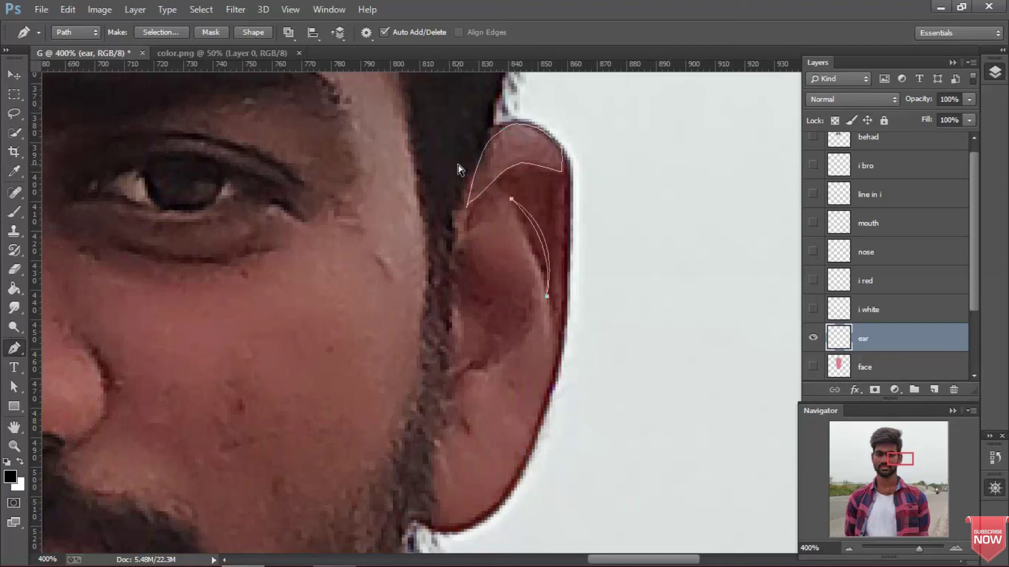
pyautogui.moveTo(546, 296); pyautogui.dragTo(547, 287)
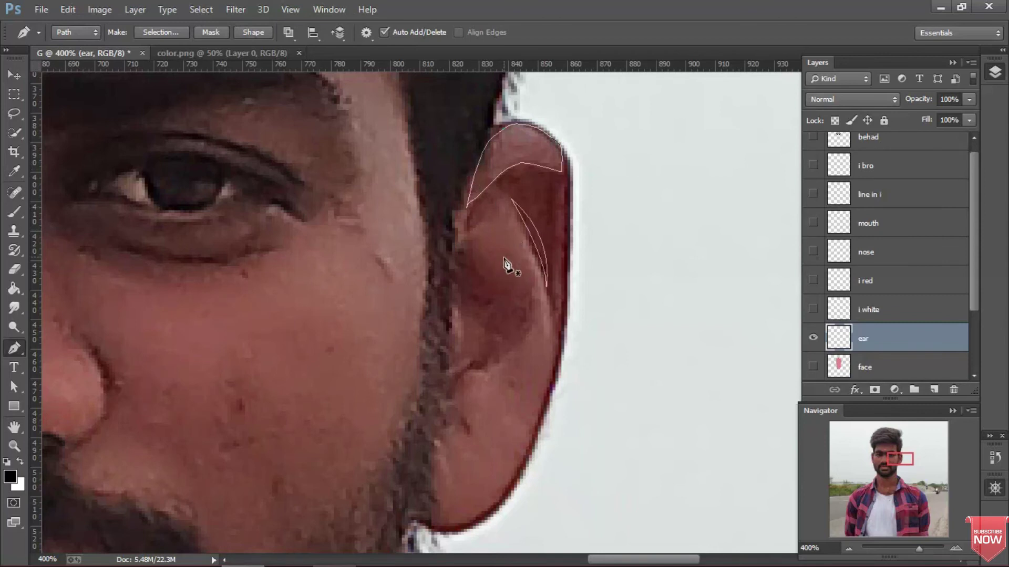
pyautogui.click(496, 282)
pyautogui.click(503, 309)
pyautogui.moveTo(502, 331); pyautogui.dragTo(500, 341)
pyautogui.click(476, 261)
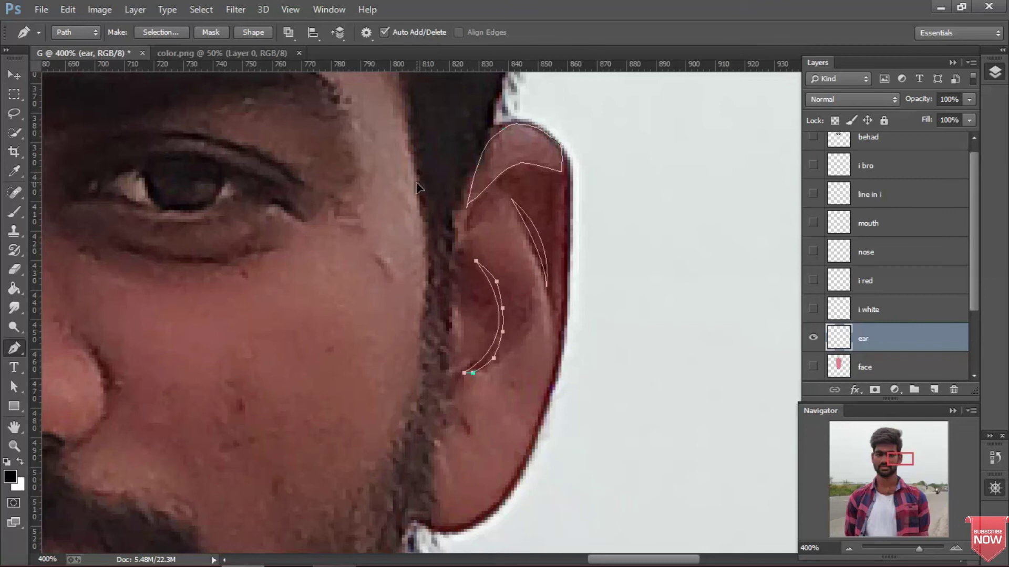
# - Outline the top of the other ear as a closed curved path
pyautogui.moveTo(890, 460); pyautogui.dragTo(863, 460)
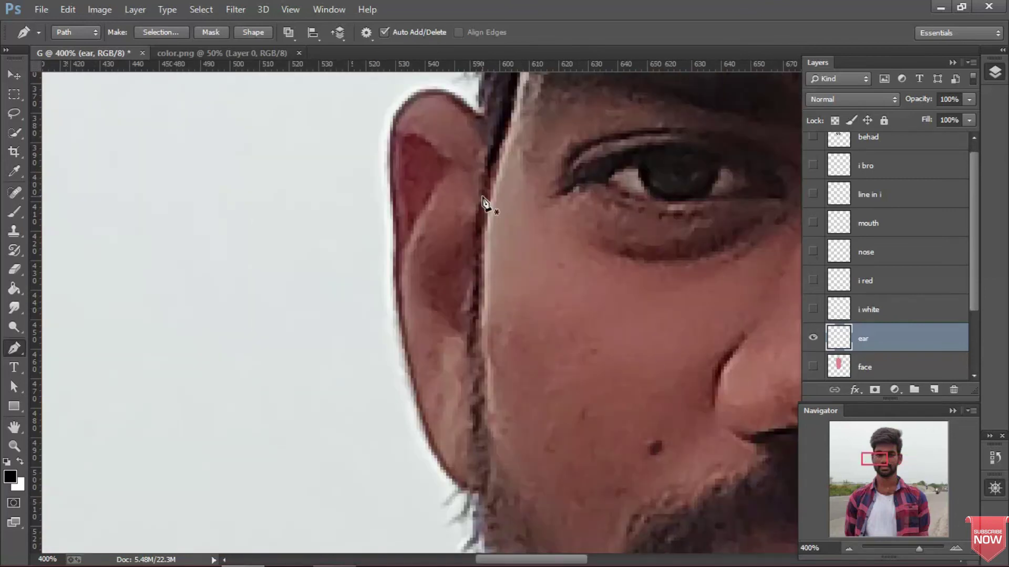
pyautogui.moveTo(467, 166); pyautogui.dragTo(444, 156)
pyautogui.moveTo(444, 93); pyautogui.dragTo(460, 100)
pyautogui.click(478, 119)
pyautogui.click(467, 166)
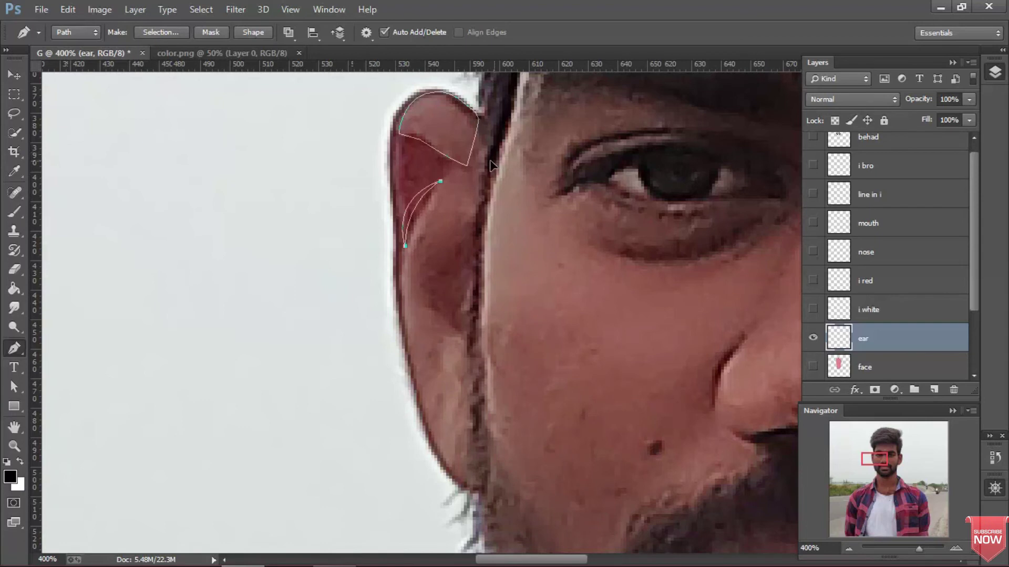
# - Trace the inner fold curve of the other ear
pyautogui.click(461, 246)
pyautogui.click(438, 270)
pyautogui.click(435, 284)
pyautogui.click(430, 294)
pyautogui.click(431, 302)
pyautogui.click(434, 311)
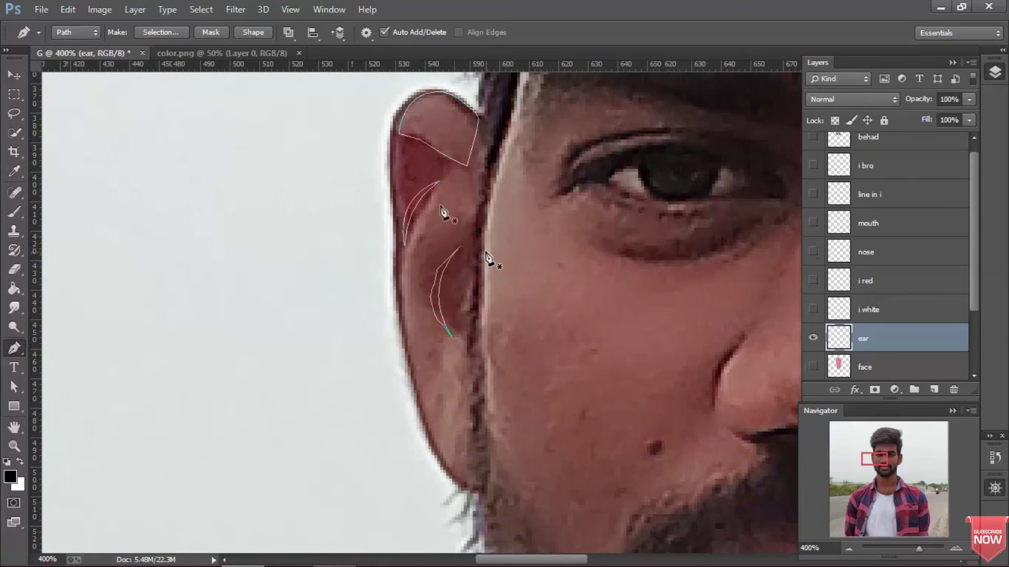
# - Sample the orange swatch from color.png as the foreground colour
pyautogui.hotkey('ctrl', 'Tab')
pyautogui.press('i')
pyautogui.click(513, 180)
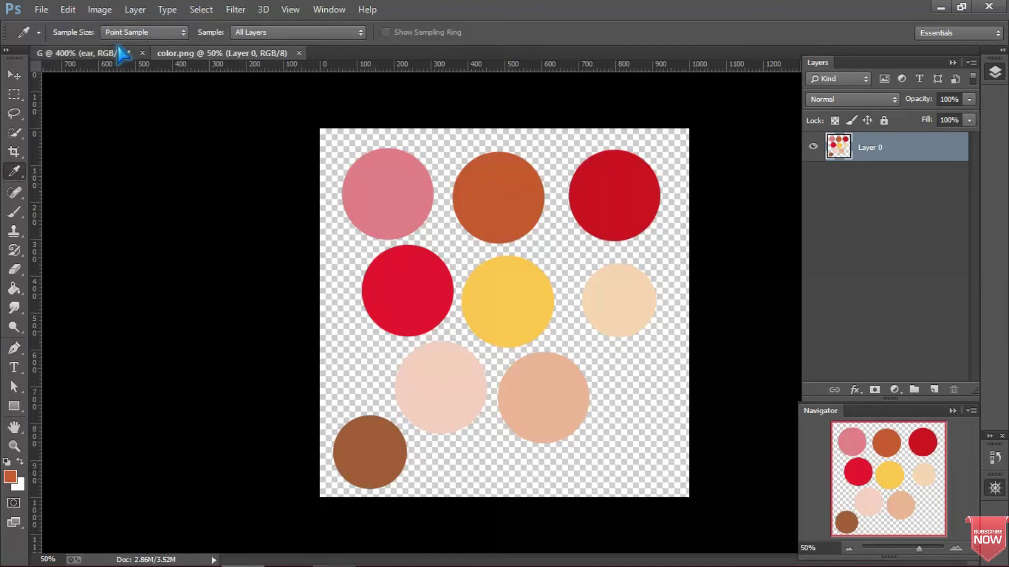
# - Fill the ear-top and inner-fold paths with orange foreground colour, then hide the ear layer
pyautogui.click(105, 52)
pyautogui.press('p')
pyautogui.rightClick(528, 218)
pyautogui.click(550, 293)
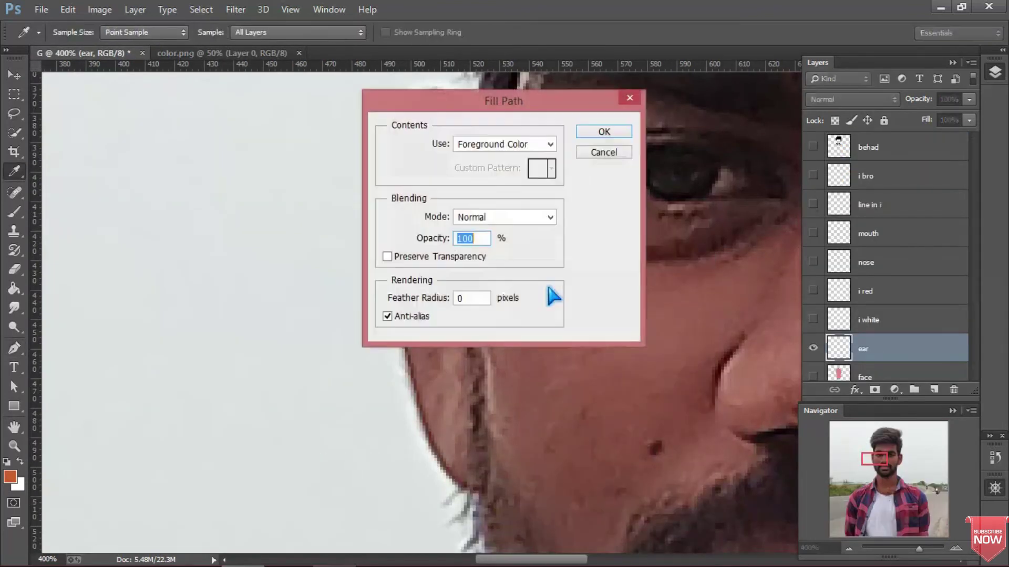
pyautogui.press('Return')
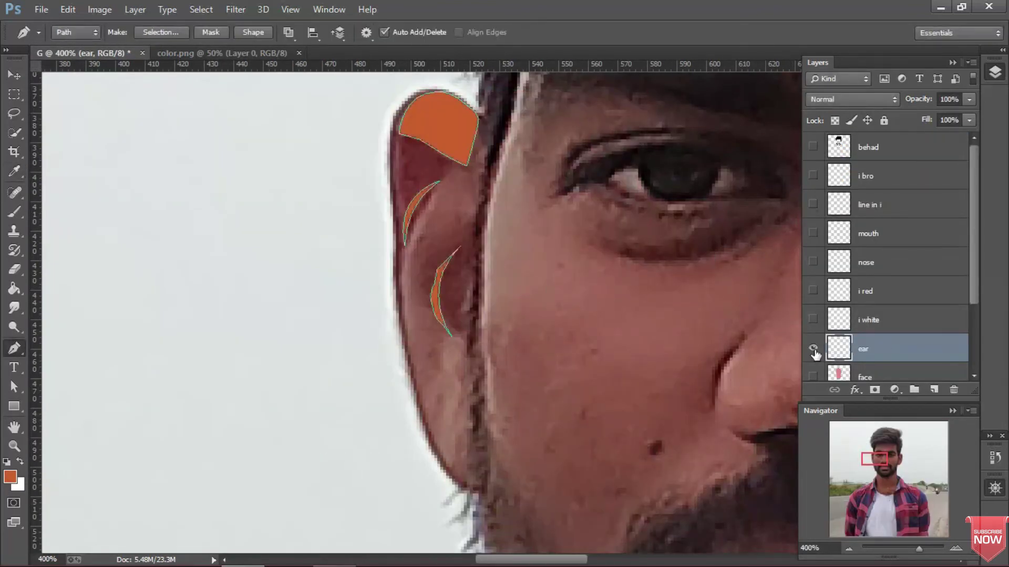
pyautogui.click(813, 349)
pyautogui.moveTo(975, 278)
pyautogui.mouseDown()
pyautogui.moveTo(976, 338)
pyautogui.moveTo(978, 295)
pyautogui.mouseUp()
# - Add a new layer above ear and name it 'i black'
pyautogui.press('i')
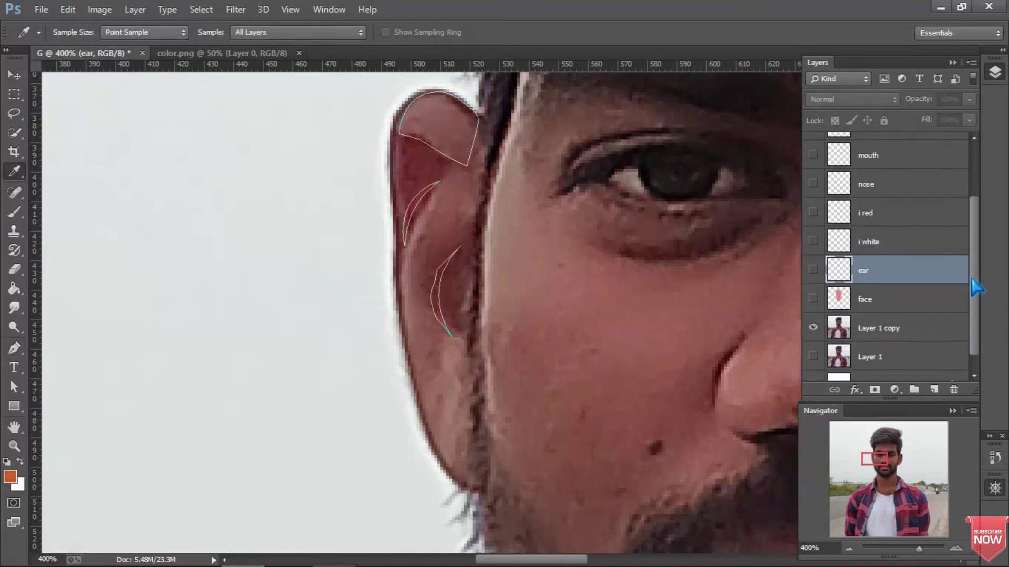
pyautogui.click(934, 389)
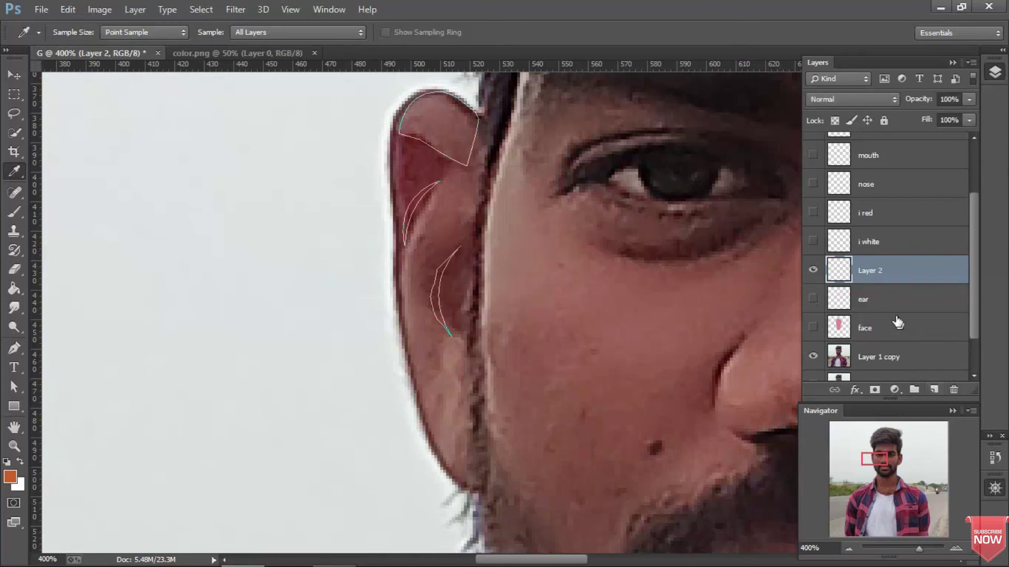
pyautogui.doubleClick(874, 271)
pyautogui.write('i blac')
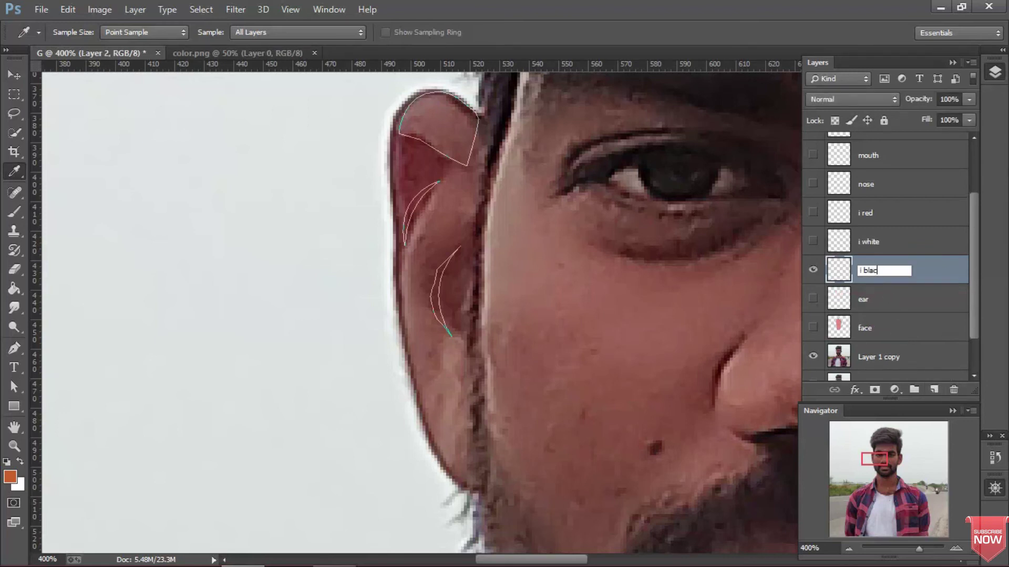
pyautogui.write('k')
pyautogui.press('Return')
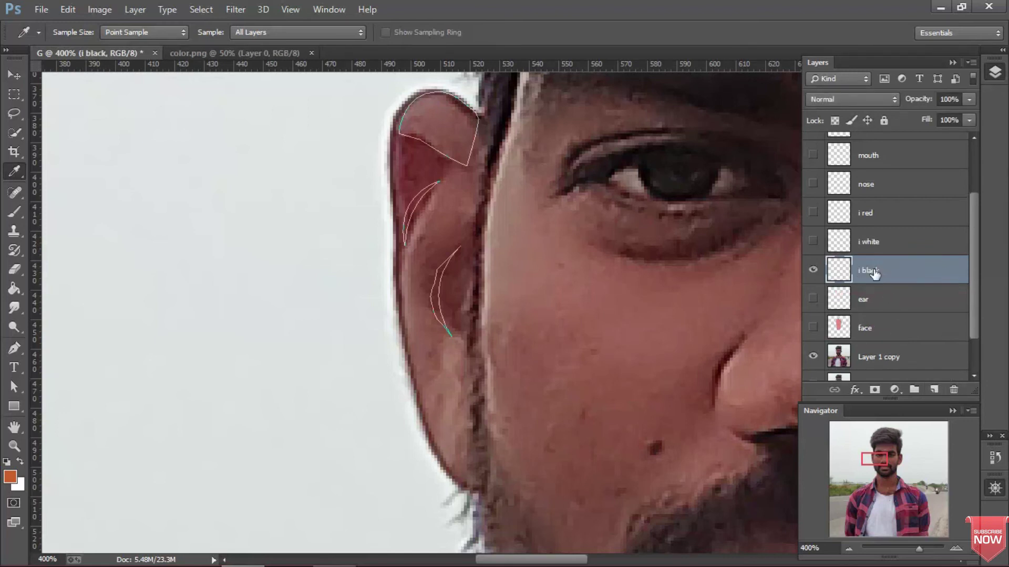
# - Move the line in i and i bro layers into place, then reselect i black
pyautogui.moveTo(976, 242); pyautogui.dragTo(975, 214)
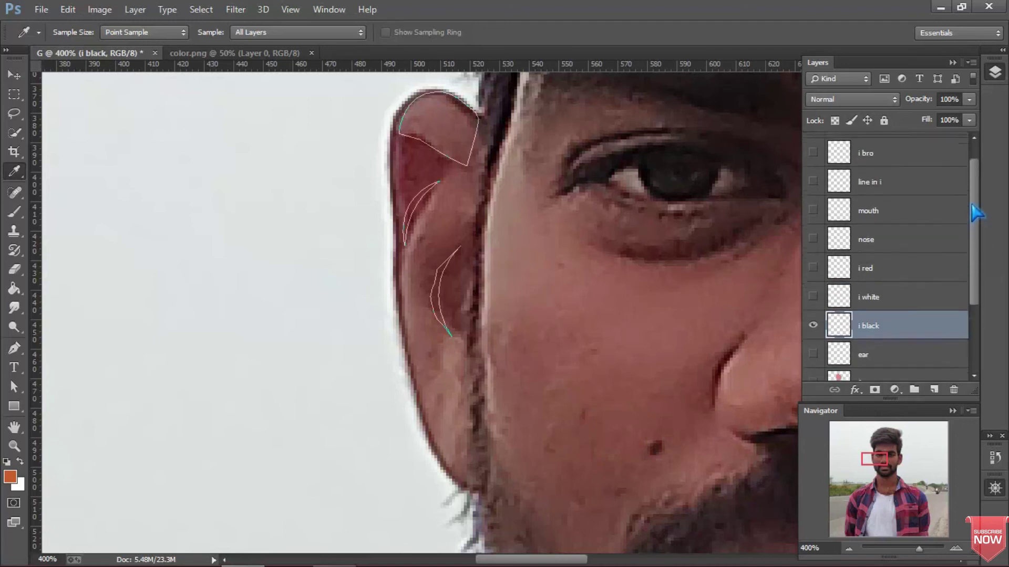
pyautogui.moveTo(924, 190); pyautogui.dragTo(899, 266)
pyautogui.moveTo(902, 167); pyautogui.dragTo(896, 247)
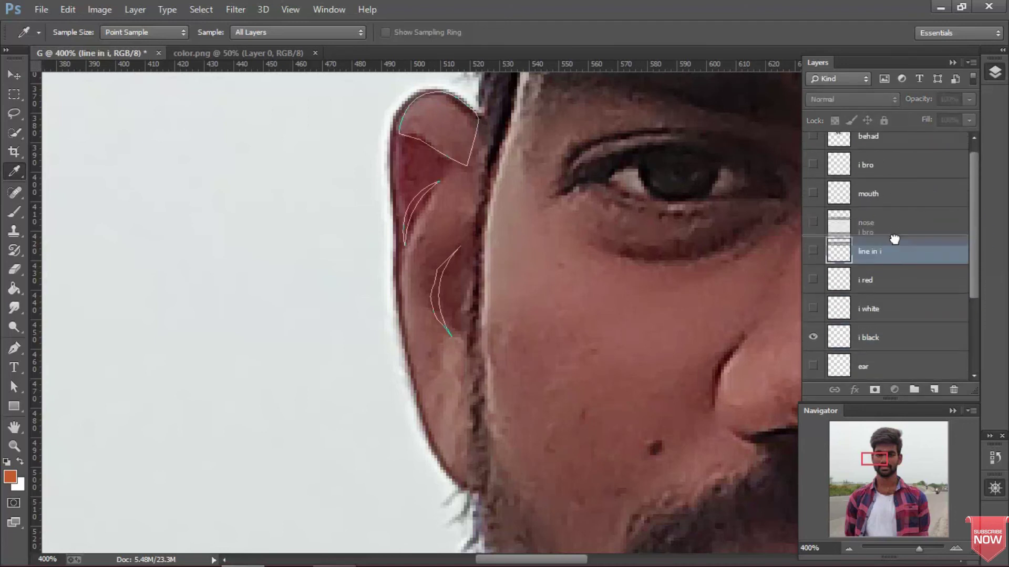
pyautogui.click(883, 335)
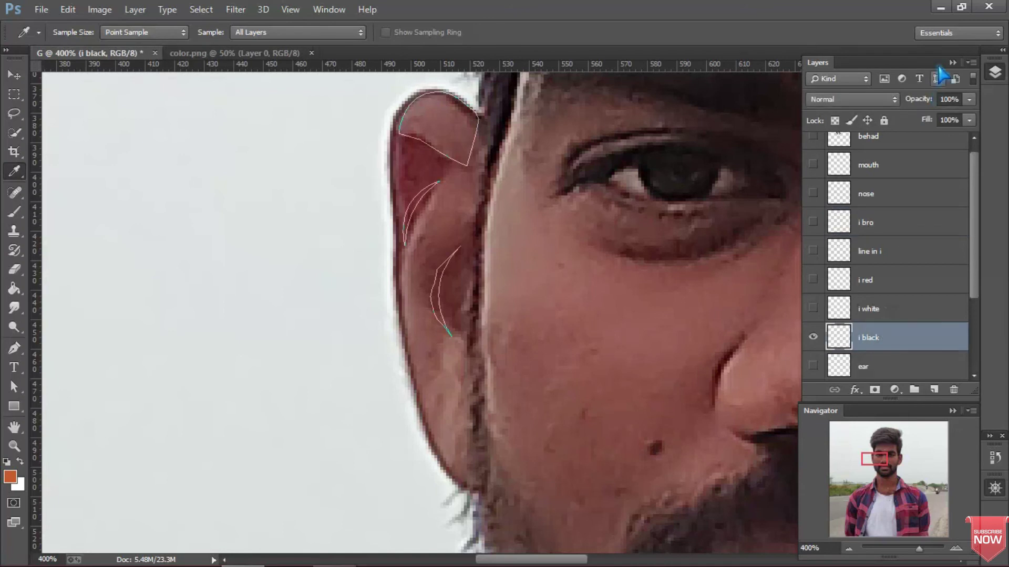
# - Zoom in on the eye, reset colours to black, and start pen-tracing the first iris
pyautogui.click(953, 63)
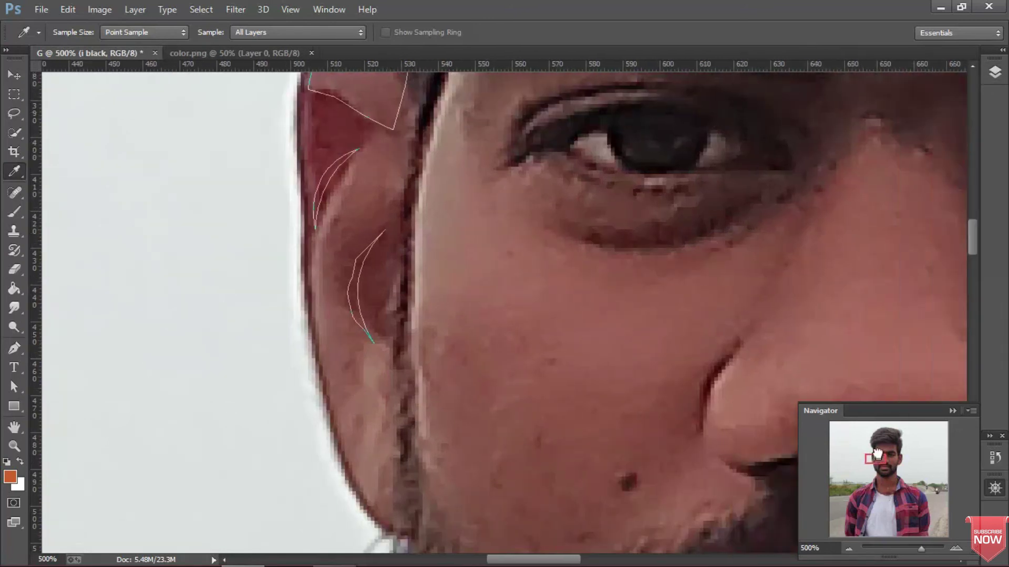
pyautogui.moveTo(875, 459); pyautogui.dragTo(877, 453)
pyautogui.press('d')
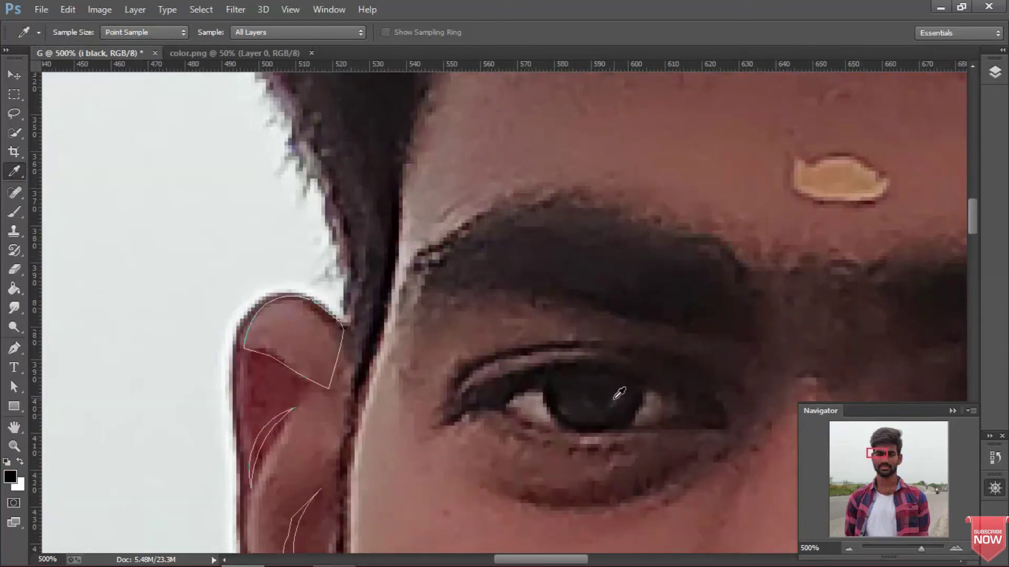
pyautogui.press('p')
pyautogui.click(579, 429)
pyautogui.click(561, 419)
pyautogui.click(549, 385)
pyautogui.click(569, 363)
pyautogui.click(613, 371)
# - Undo a misplaced anchor and close the first iris outline
pyautogui.hotkey('ctrl', 'z')
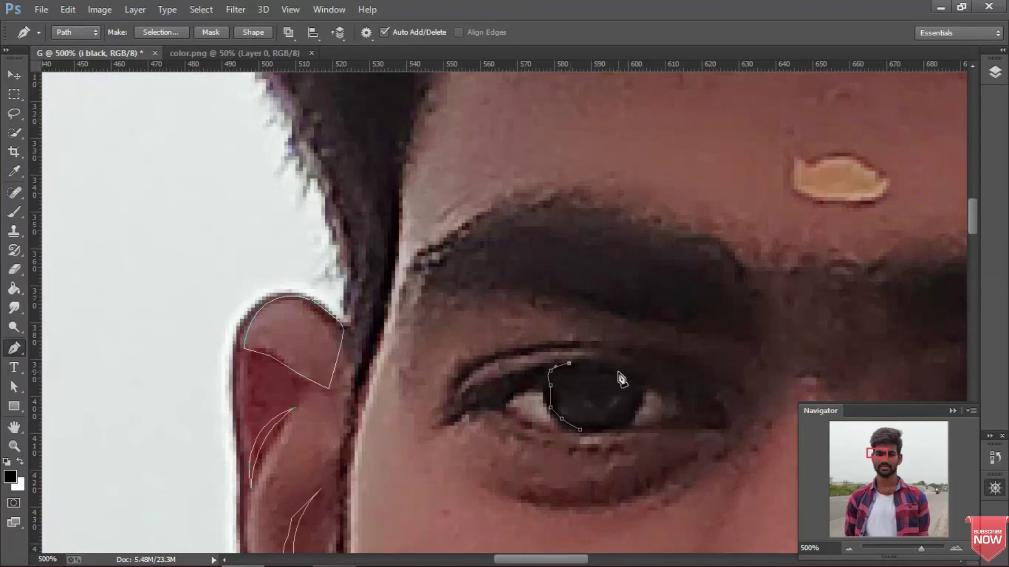
pyautogui.click(636, 386)
pyautogui.click(639, 404)
pyautogui.click(632, 415)
pyautogui.click(600, 430)
pyautogui.click(580, 430)
# - Pen-trace the outline of the other iris
pyautogui.hscroll(5, 572, 433)
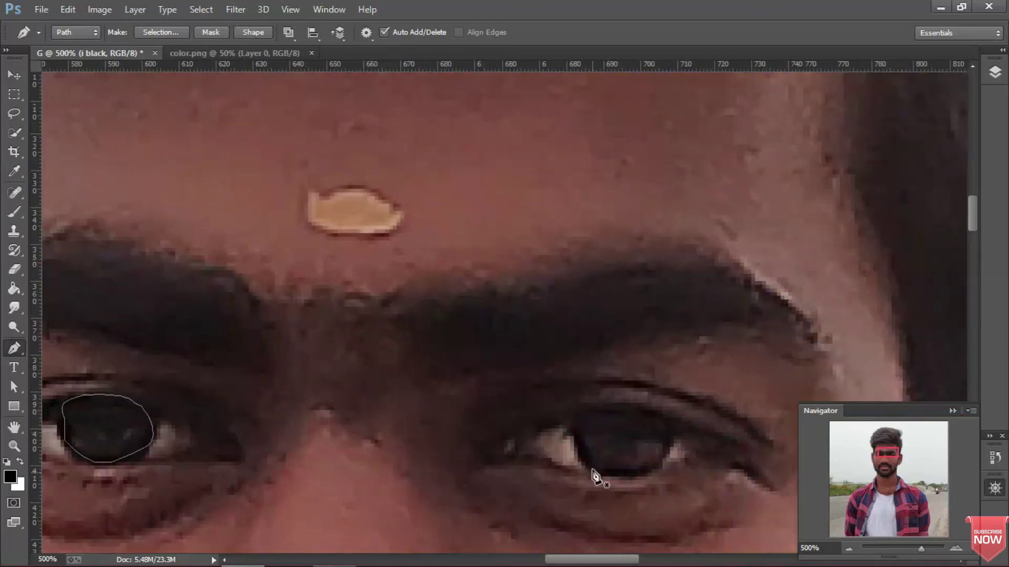
pyautogui.click(586, 418)
pyautogui.click(599, 410)
pyautogui.click(629, 407)
pyautogui.click(651, 414)
pyautogui.click(669, 443)
pyautogui.moveTo(662, 459); pyautogui.dragTo(656, 466)
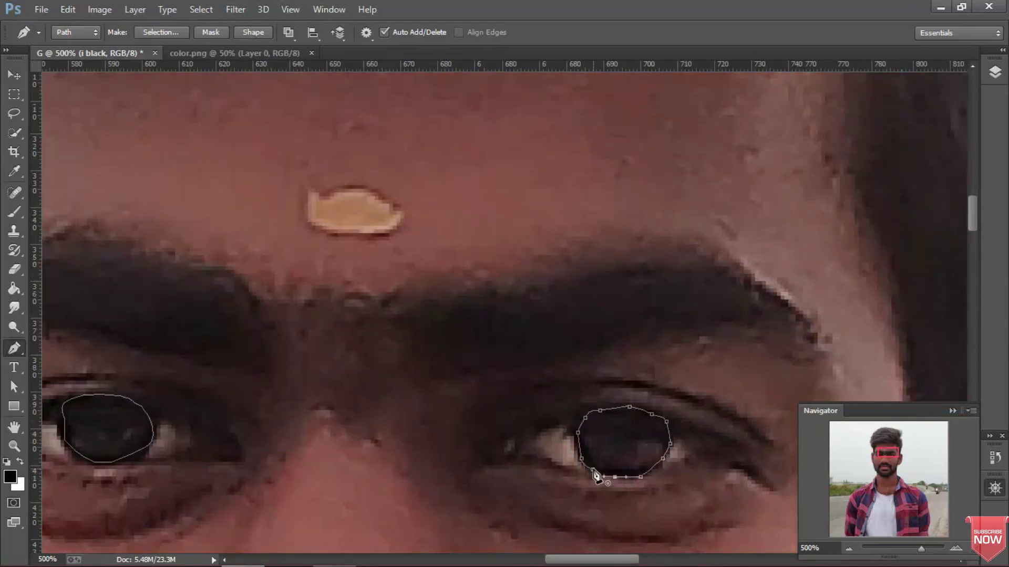
# - Fill both iris paths with black, delete the paths, and fit the portrait on screen
pyautogui.rightClick(353, 374)
pyautogui.click(423, 100)
pyautogui.press('Return')
pyautogui.rightClick(513, 147)
pyautogui.click(525, 170)
pyautogui.hotkey('ctrl', '0')
pyautogui.click(995, 72)
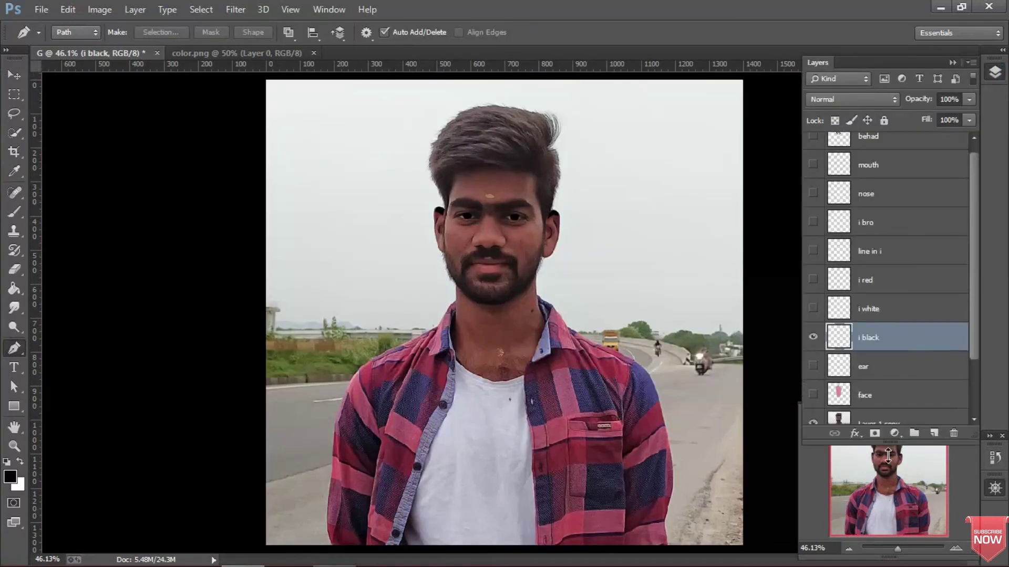
# - Move i black up beneath mouth, adjust layer visibility, and select the ear layer
pyautogui.scroll(1, 976, 314)
pyautogui.moveTo(812, 407); pyautogui.dragTo(813, 147)
pyautogui.moveTo(893, 349); pyautogui.dragTo(897, 190)
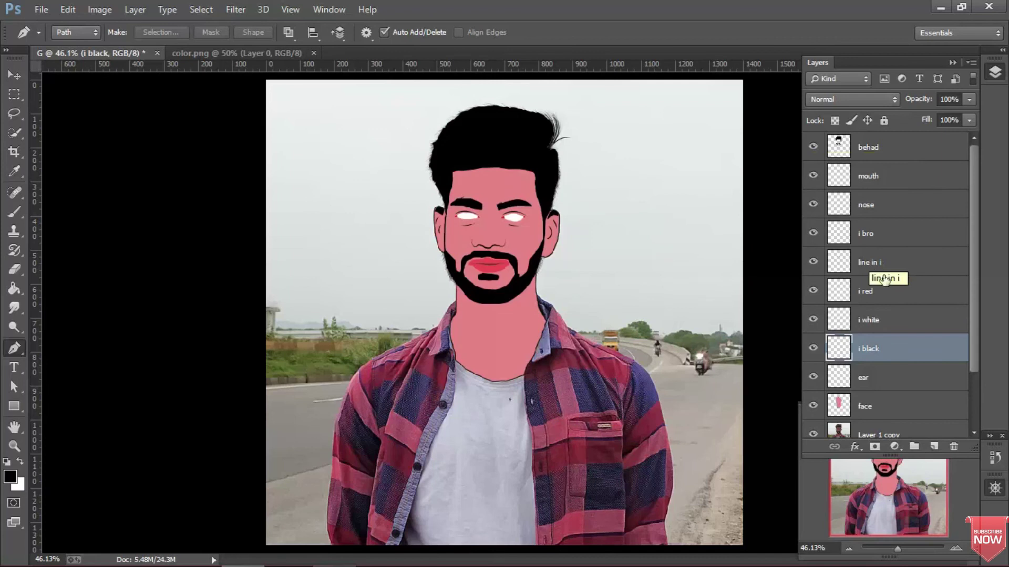
pyautogui.moveTo(815, 189); pyautogui.dragTo(815, 404)
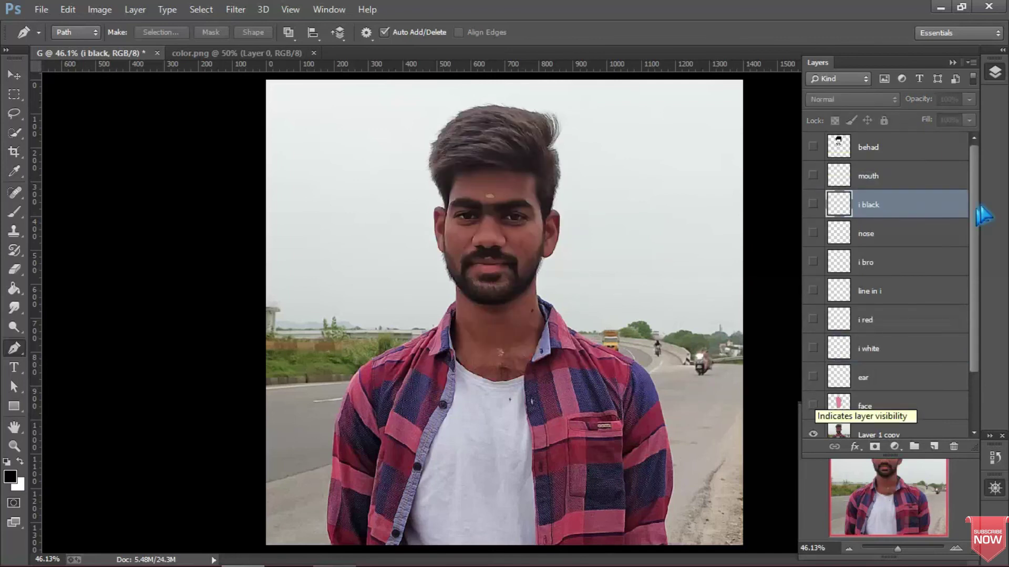
pyautogui.moveTo(813, 291); pyautogui.dragTo(817, 360)
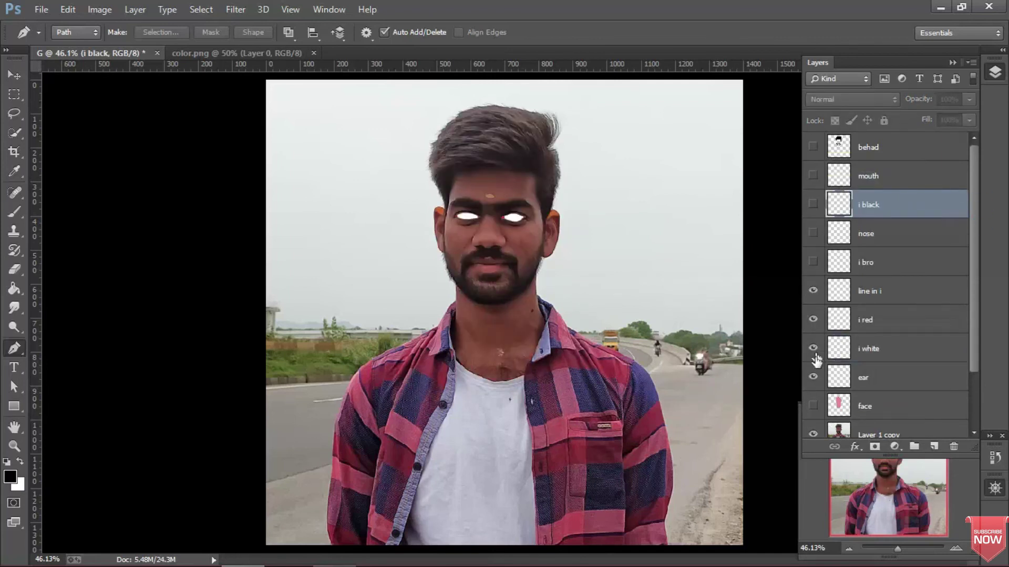
pyautogui.moveTo(814, 321); pyautogui.dragTo(814, 306)
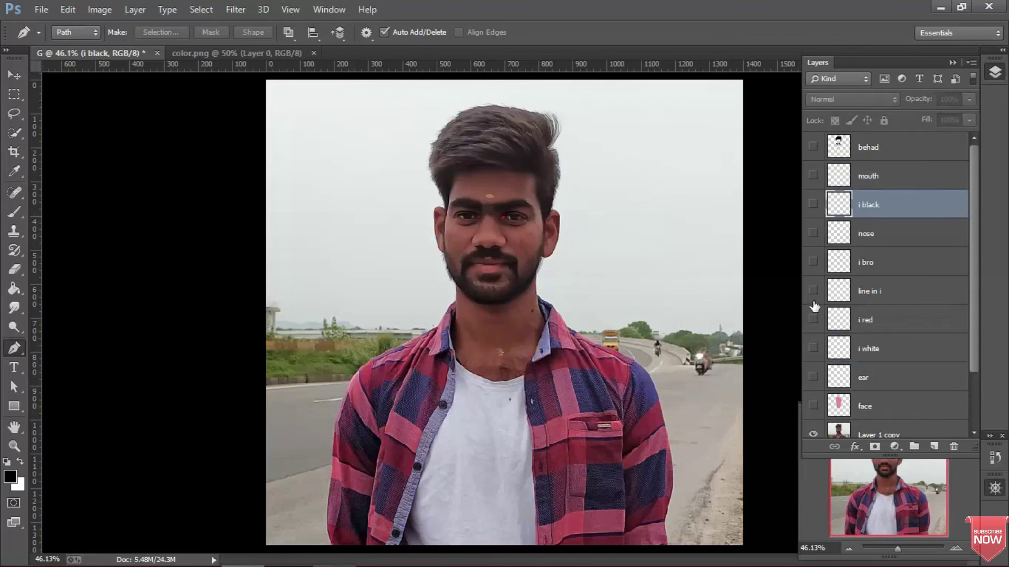
pyautogui.click(863, 385)
pyautogui.click(813, 377)
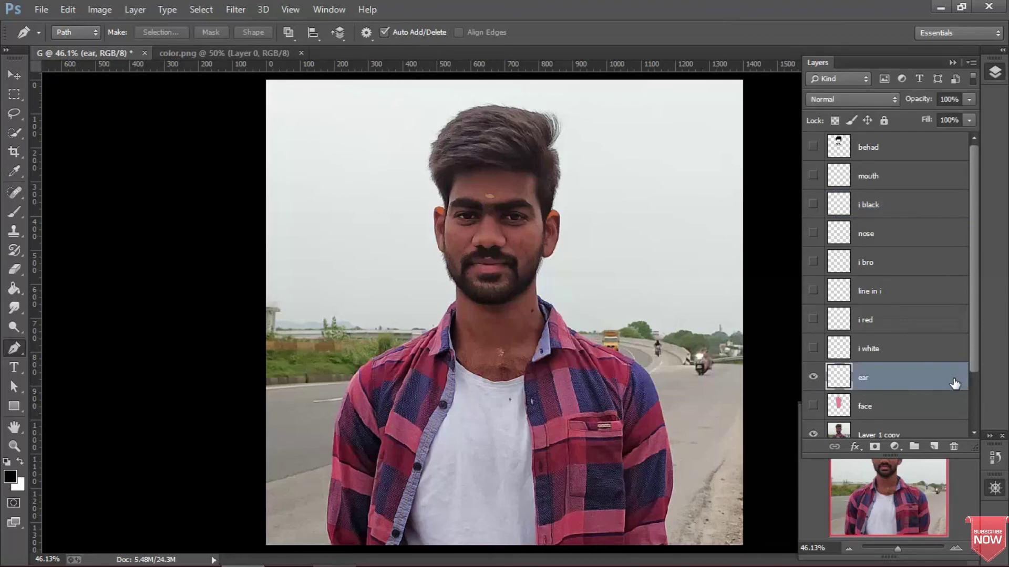
# - Apply Bevel & Emboss to the ear layer and copy it onto i white
pyautogui.doubleClick(955, 384)
pyautogui.click(120, 117)
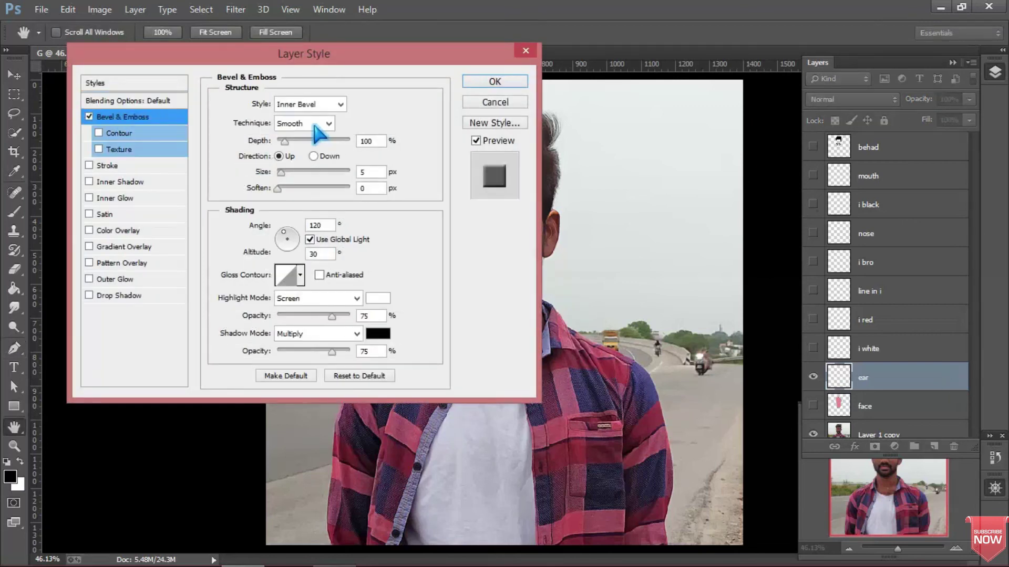
pyautogui.click(489, 82)
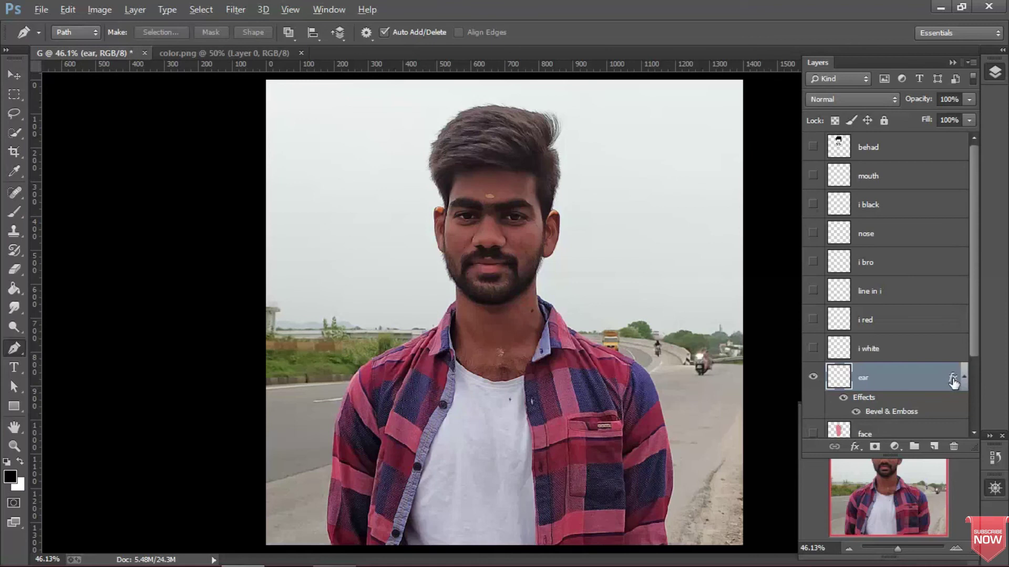
pyautogui.moveTo(953, 382); pyautogui.dragTo(945, 356)
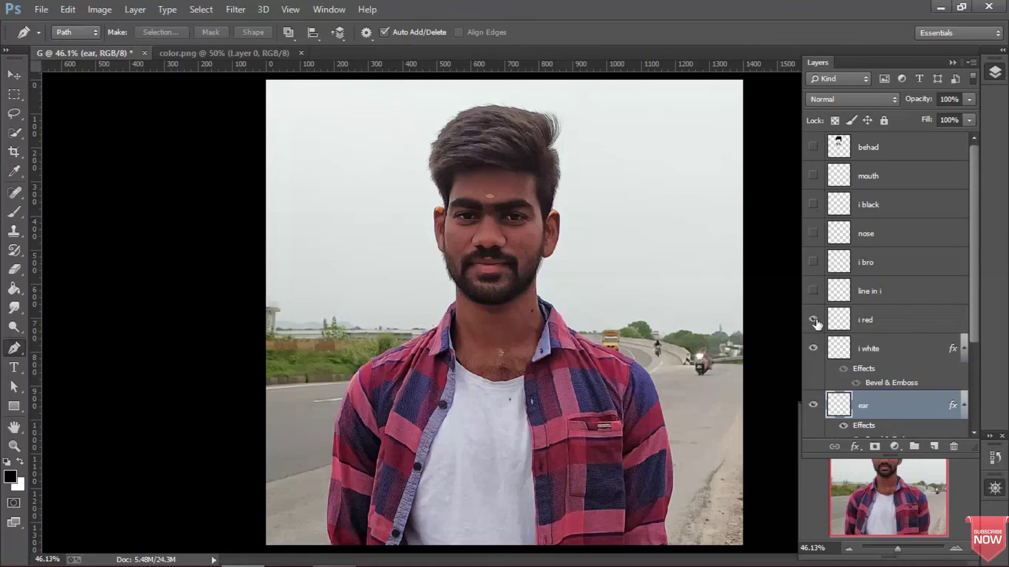
# - Show the nose, i black, mouth and pink face layers, leaving behad hair hidden
pyautogui.moveTo(814, 225); pyautogui.dragTo(831, 131)
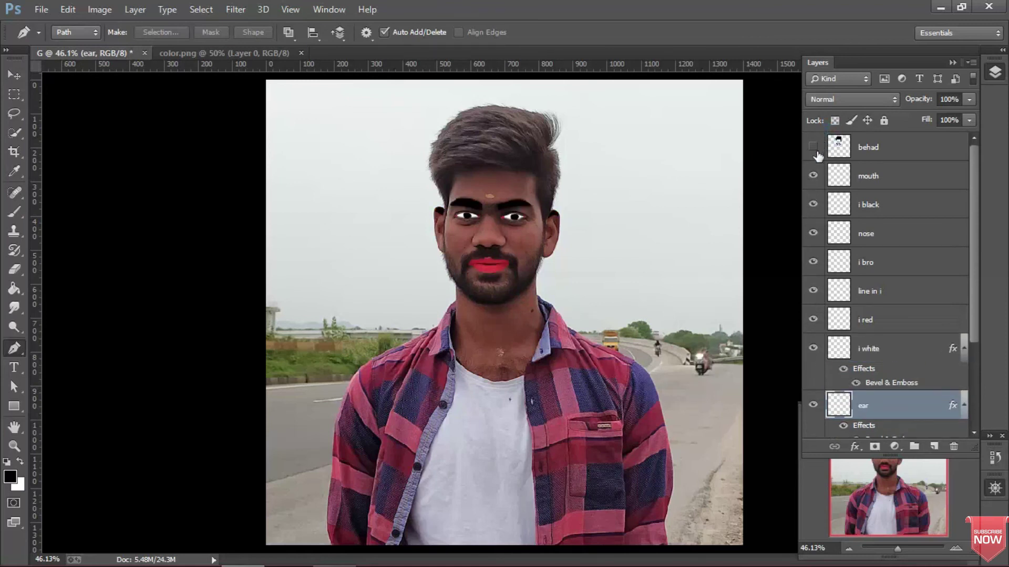
pyautogui.click(813, 147)
pyautogui.scroll(-2, 813, 404)
pyautogui.click(813, 407)
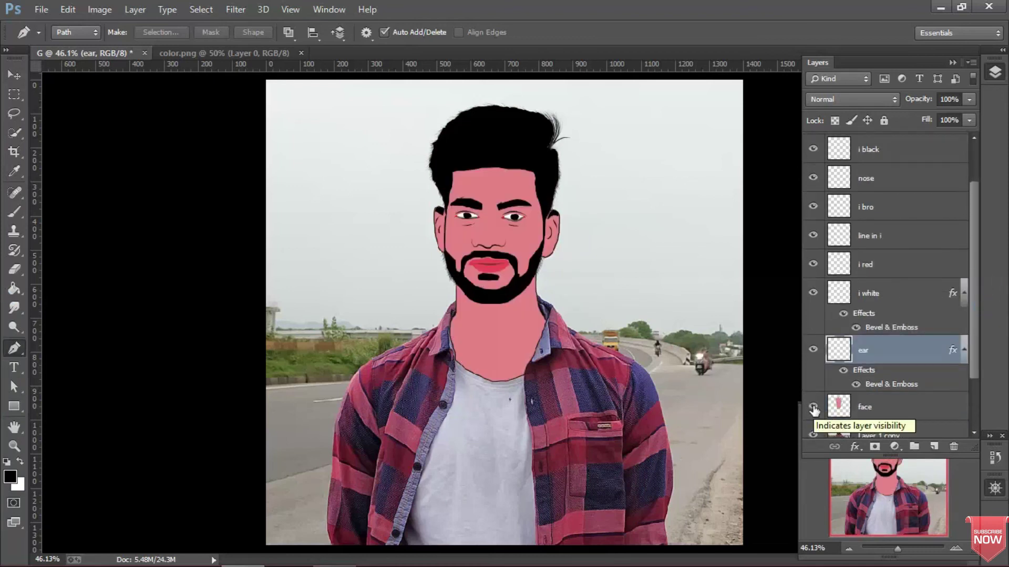
pyautogui.moveTo(815, 406); pyautogui.dragTo(813, 153)
pyautogui.scroll(2, 813, 153)
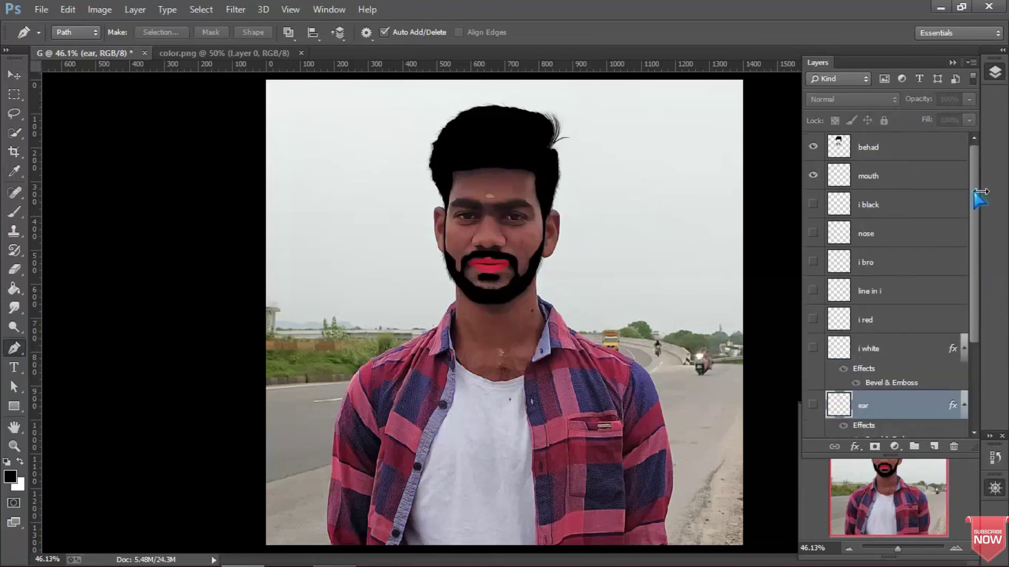
pyautogui.click(813, 148)
# - Hide mouth, zoom in on the forehead, and add a new layer named 'yello'
pyautogui.press('z')
pyautogui.click(813, 176)
pyautogui.moveTo(471, 211); pyautogui.dragTo(504, 188)
pyautogui.click(934, 447)
pyautogui.doubleClick(870, 405)
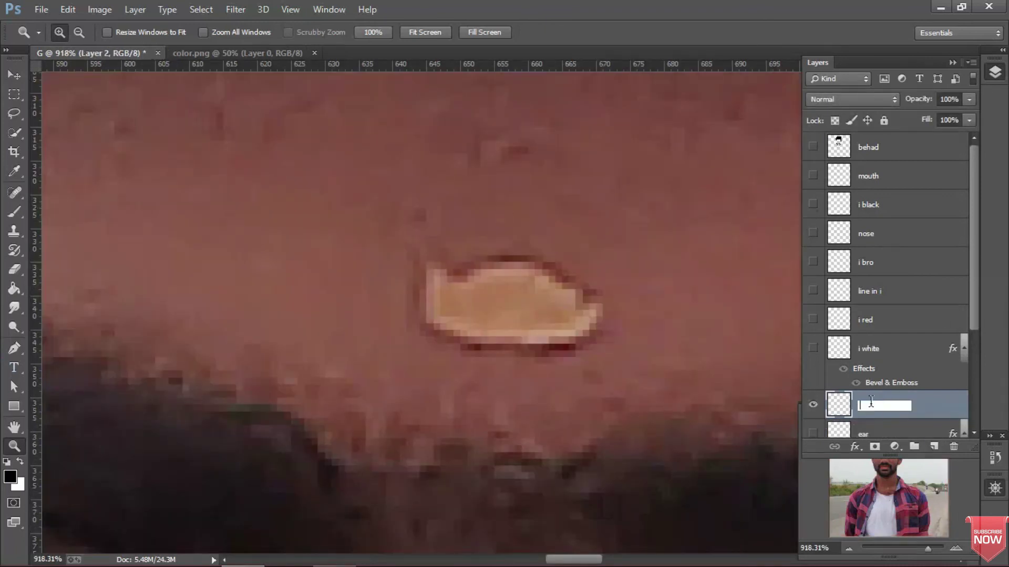
pyautogui.write('yello')
pyautogui.press('Return')
# - Sample yellow from color.png, fill the forehead tilak path with it, and delete the path
pyautogui.press('p')
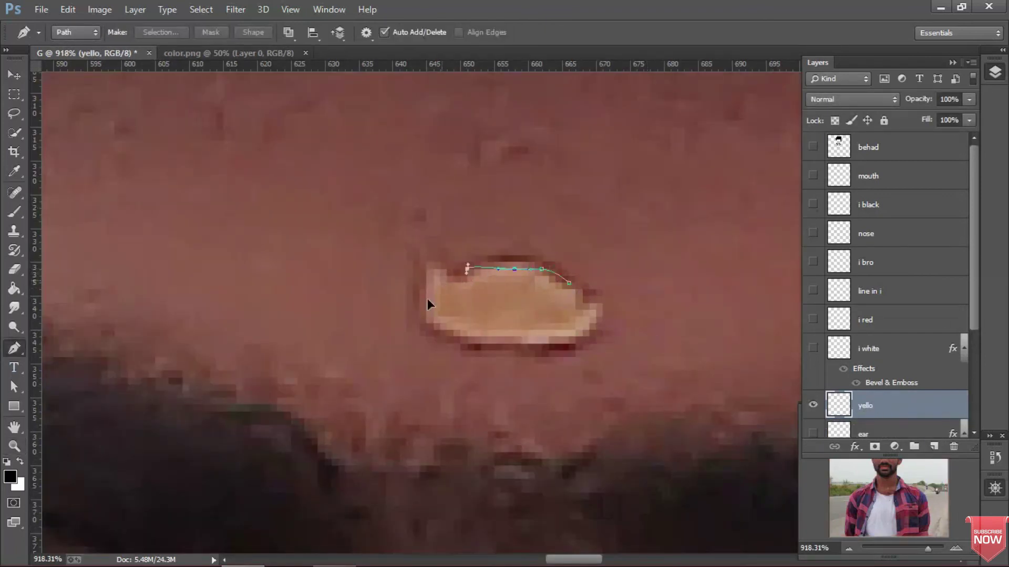
pyautogui.click(252, 53)
pyautogui.press('i')
pyautogui.click(516, 304)
pyautogui.click(84, 53)
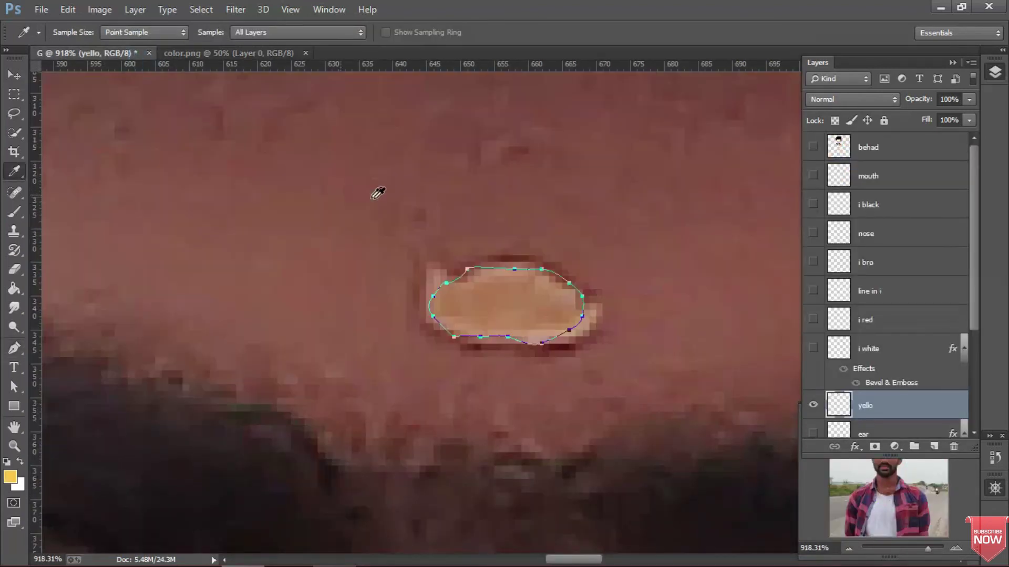
pyautogui.press('p')
pyautogui.rightClick(376, 203)
pyautogui.click(411, 284)
pyautogui.press('Return')
pyautogui.rightClick(460, 184)
pyautogui.click(457, 213)
pyautogui.hotkey('ctrl', '0')
# - Zoom in on the ear and add a new layer named 'b'
pyautogui.press('z')
pyautogui.moveTo(530, 226); pyautogui.dragTo(573, 255)
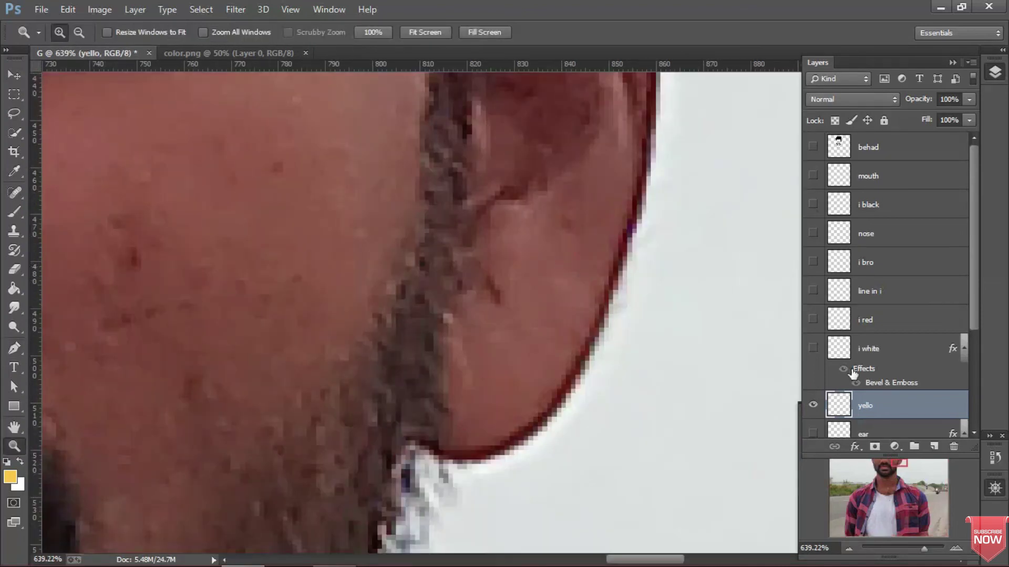
pyautogui.click(933, 447)
pyautogui.doubleClick(868, 406)
pyautogui.write('b')
pyautogui.press('Return')
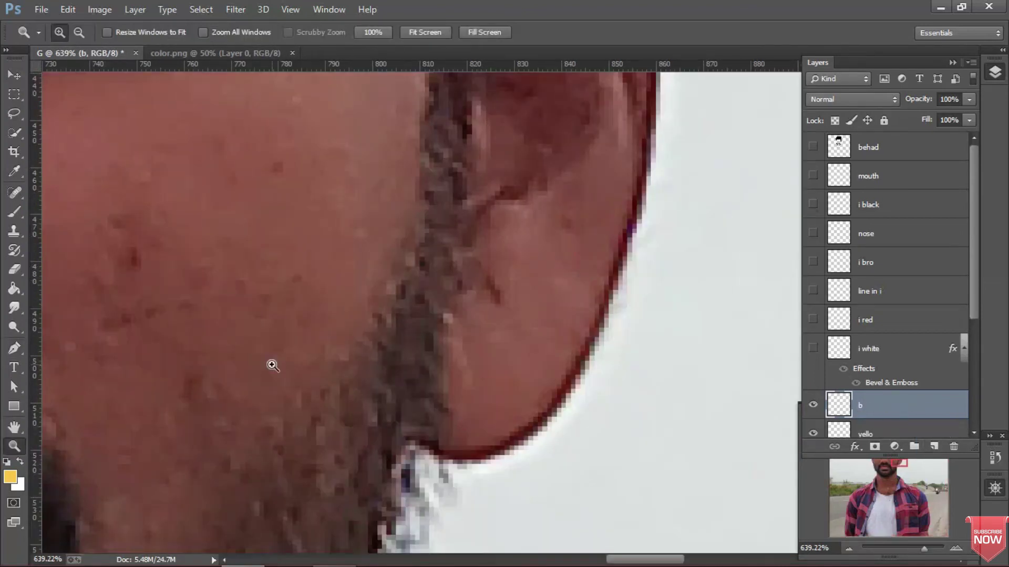
# - Draw a small 10 × 10 px black ellipse dot on the earlobe
pyautogui.press('u')
pyautogui.click(7, 461)
pyautogui.rightClick(14, 406)
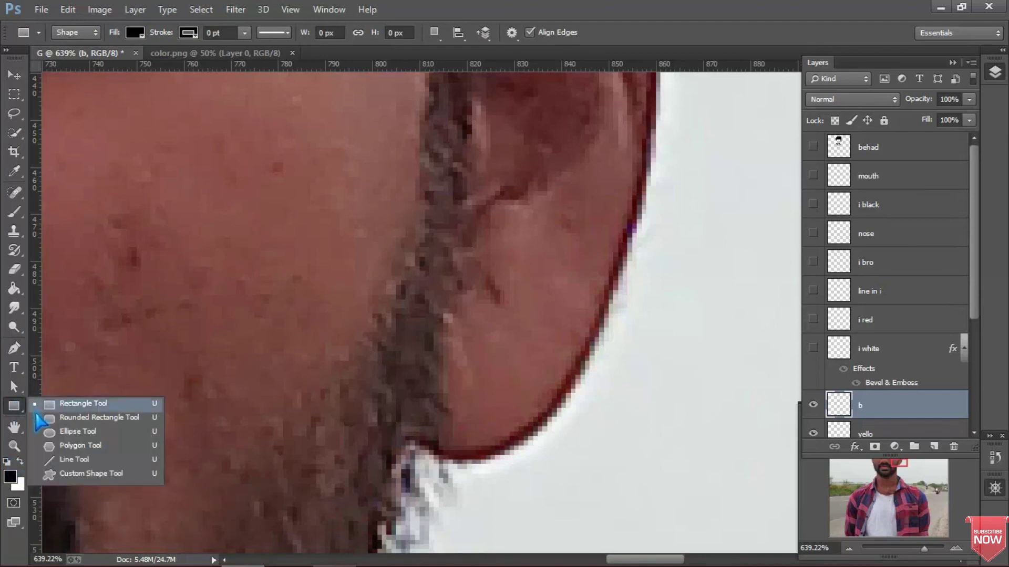
pyautogui.click(42, 423)
pyautogui.rightClick(14, 406)
pyautogui.click(58, 431)
pyautogui.moveTo(476, 351); pyautogui.dragTo(518, 394)
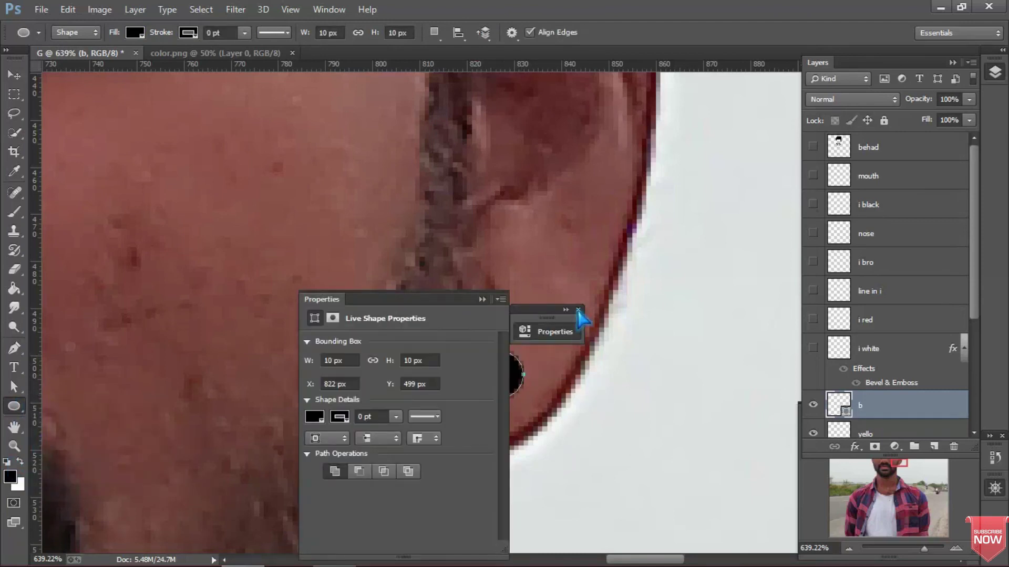
# - Show the cartoon feature layers again and fit the whole portrait on screen
pyautogui.moveTo(813, 349); pyautogui.dragTo(813, 148)
pyautogui.scroll(-2, 840, 262)
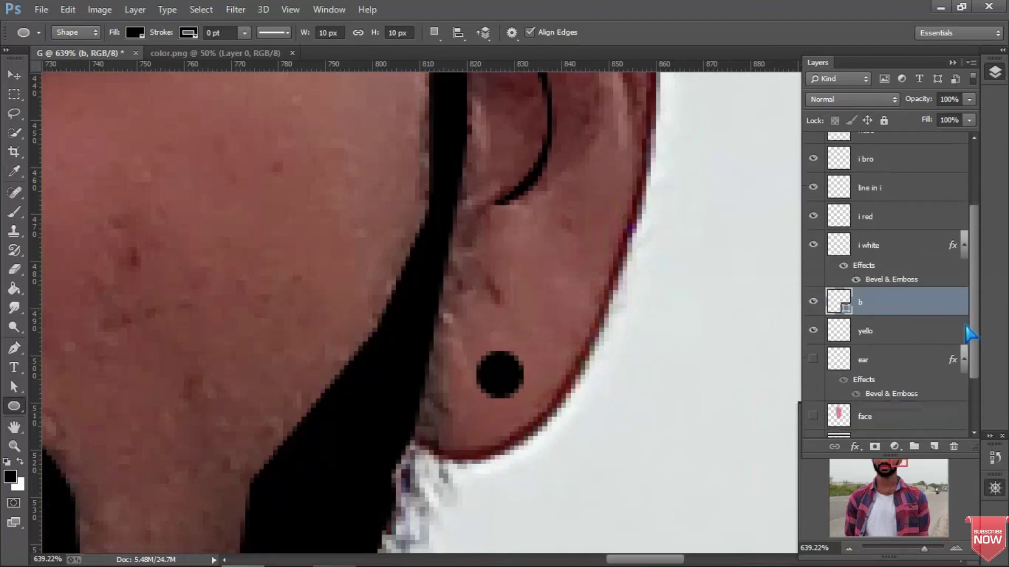
pyautogui.scroll(-2, 820, 341)
pyautogui.hotkey('ctrl', '0')
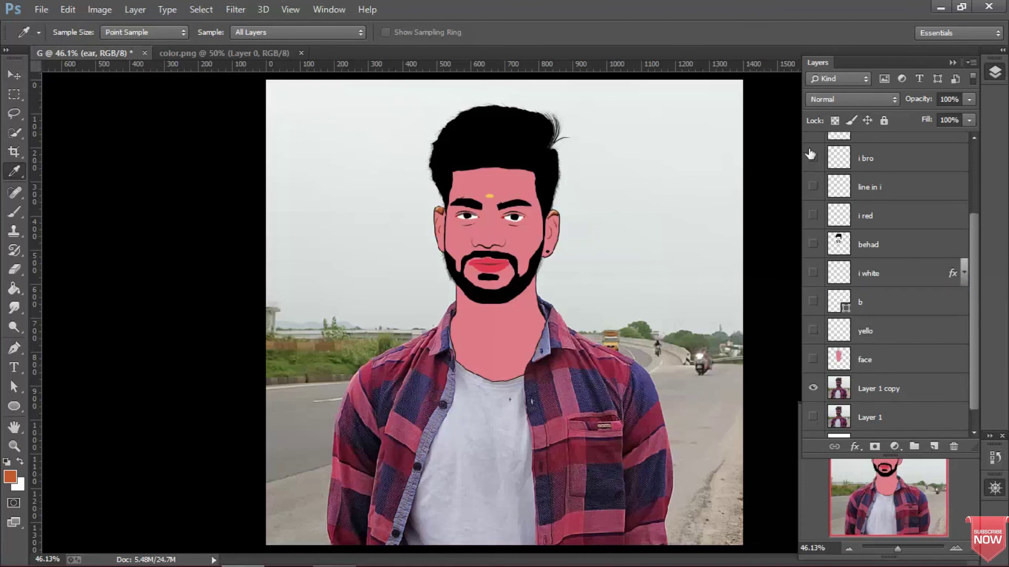
# - Select the ear layer and add a new layer above it named 'dress'
pyautogui.moveTo(811, 154); pyautogui.dragTo(812, 315)
pyautogui.scroll(2, 817, 219)
pyautogui.click(816, 219)
pyautogui.scroll(1, 818, 218)
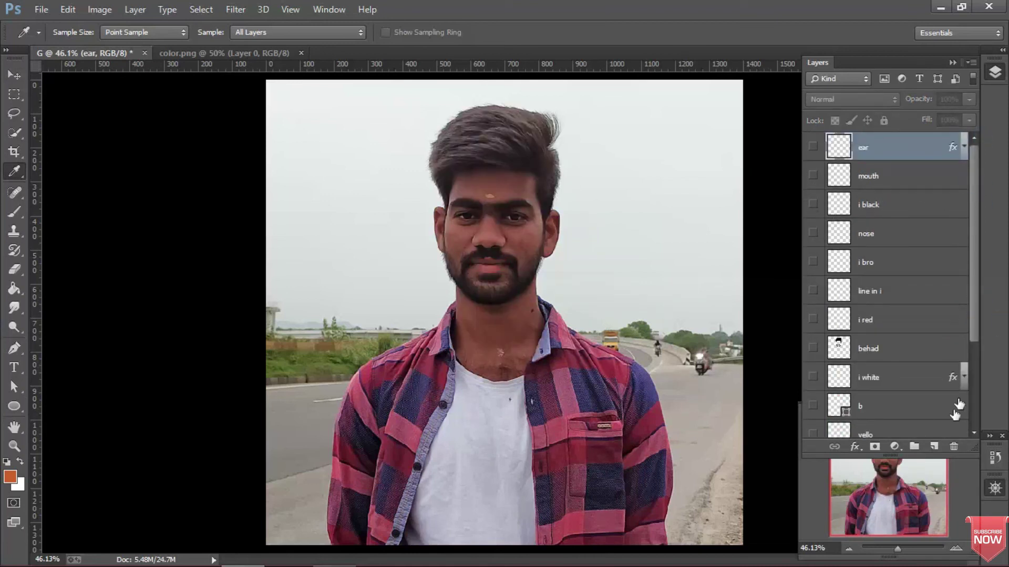
pyautogui.click(933, 446)
pyautogui.doubleClick(873, 147)
pyautogui.write('ss')
pyautogui.press('Return')
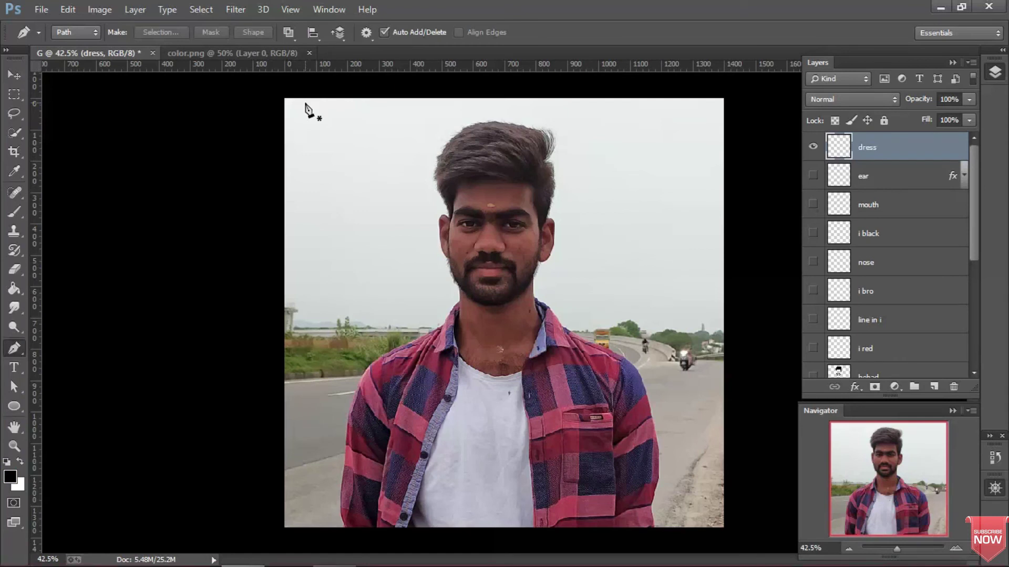
# - Zoom in on the collar and pen-trace the shirt outline from neck to shoulder
pyautogui.press('z')
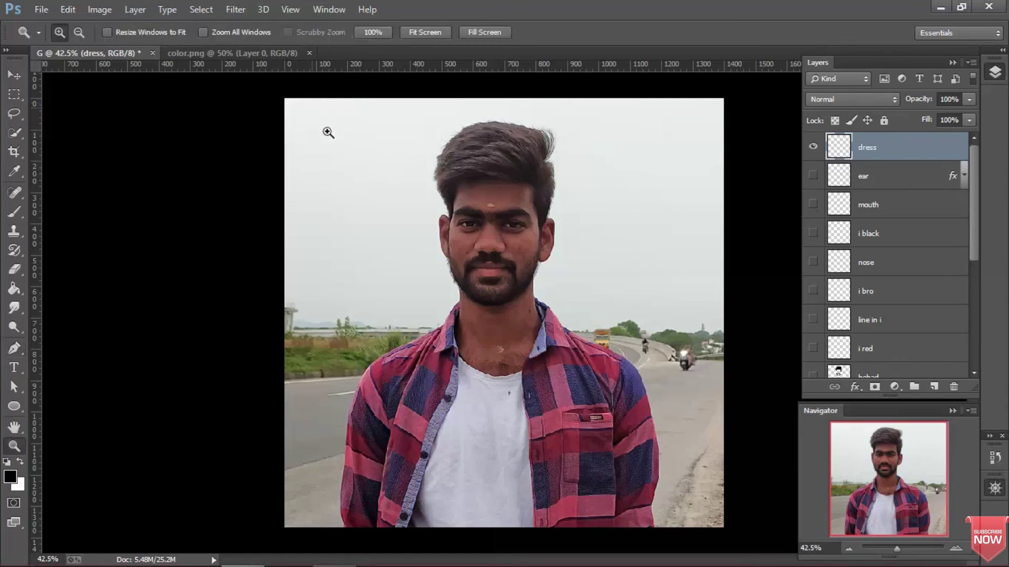
pyautogui.moveTo(440, 292); pyautogui.dragTo(507, 332)
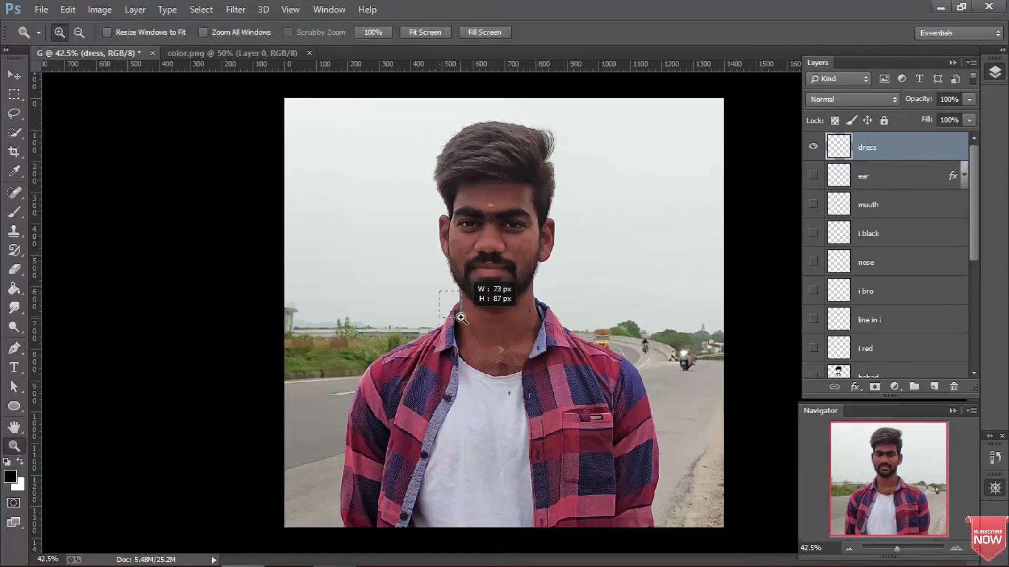
pyautogui.press('p')
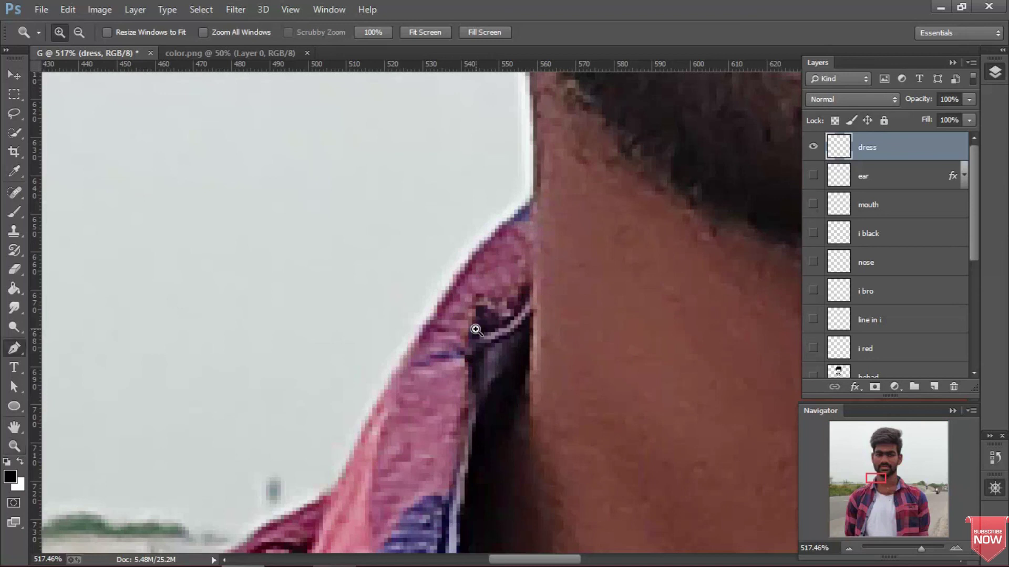
pyautogui.click(528, 210)
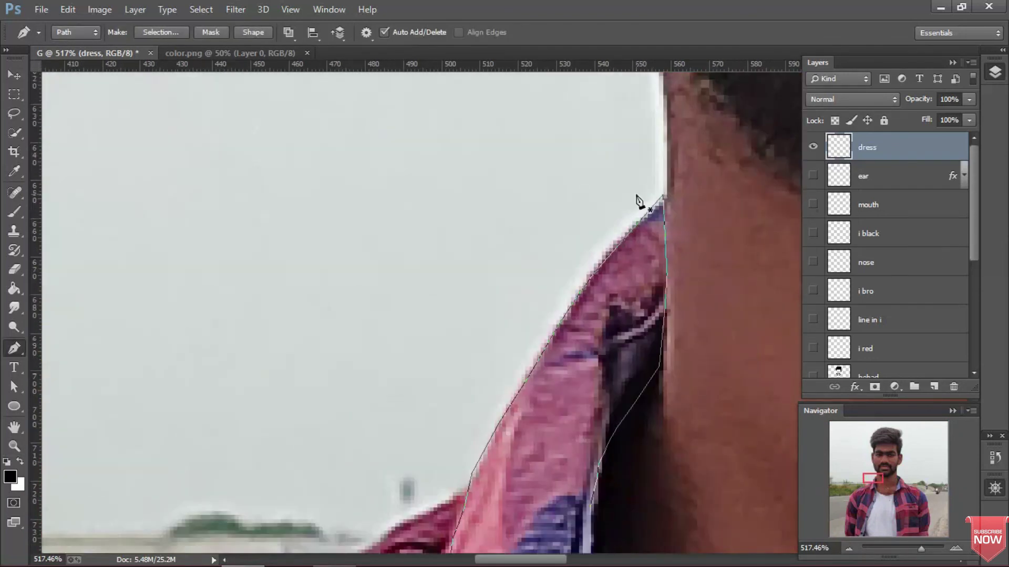
pyautogui.moveTo(636, 199); pyautogui.dragTo(514, 261)
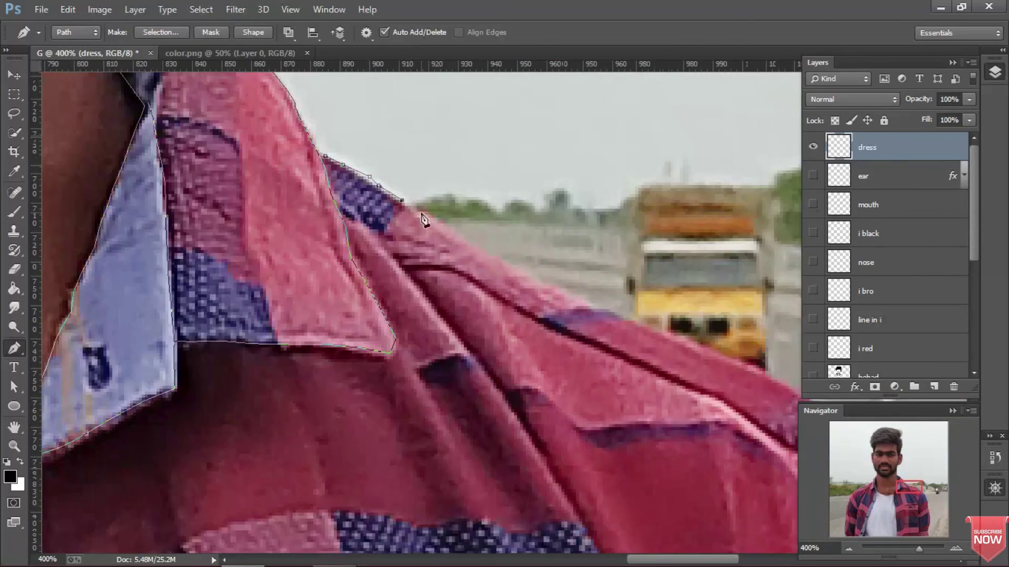
pyautogui.moveTo(371, 428); pyautogui.dragTo(296, 194)
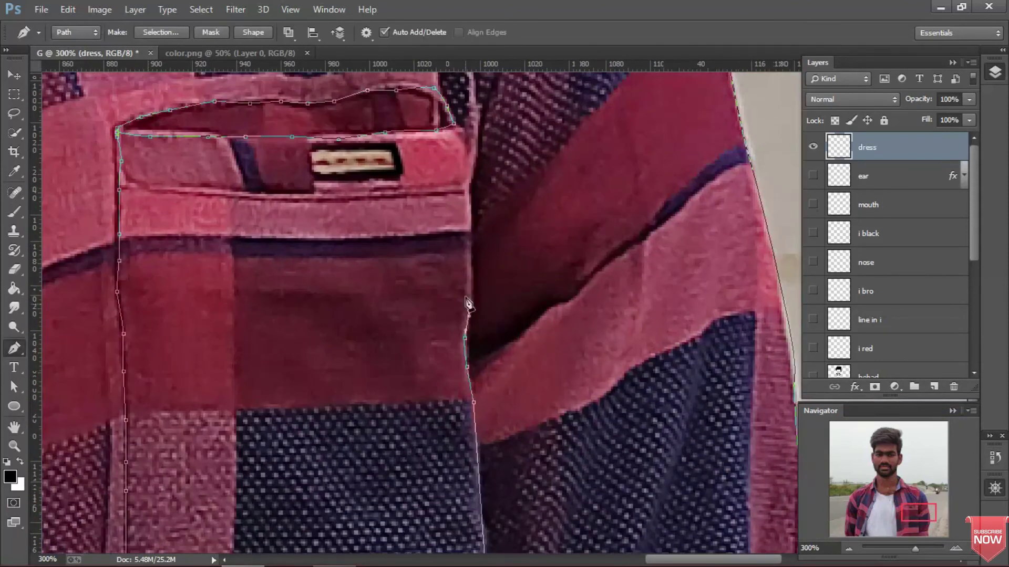
pyautogui.click(264, 196)
pyautogui.press('space')
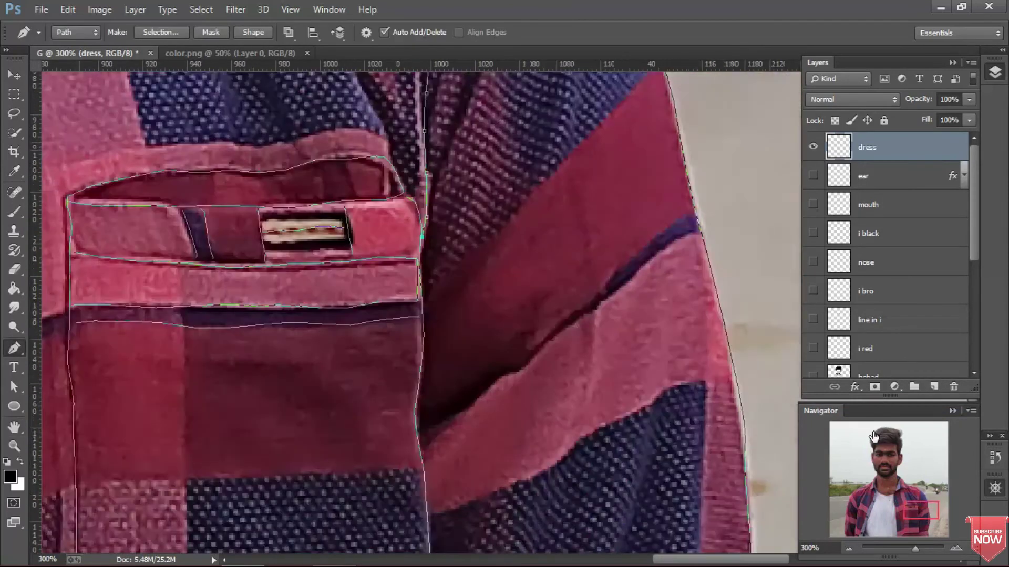
# - Stroke the shirt outline path with the brush, then delete the path
pyautogui.rightClick(573, 273)
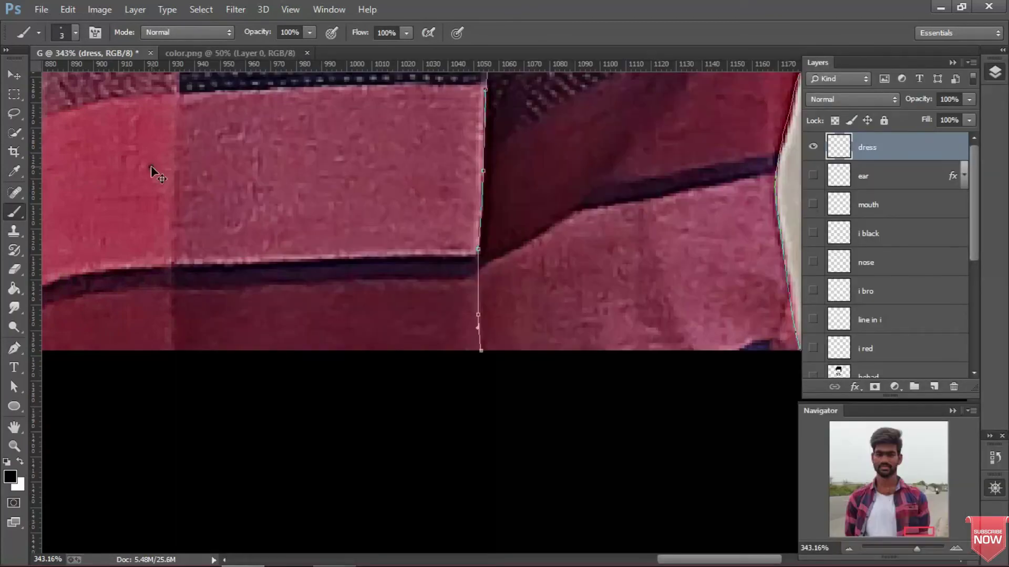
pyautogui.rightClick(152, 169)
pyautogui.click(185, 269)
pyautogui.press('Return')
pyautogui.rightClick(242, 209)
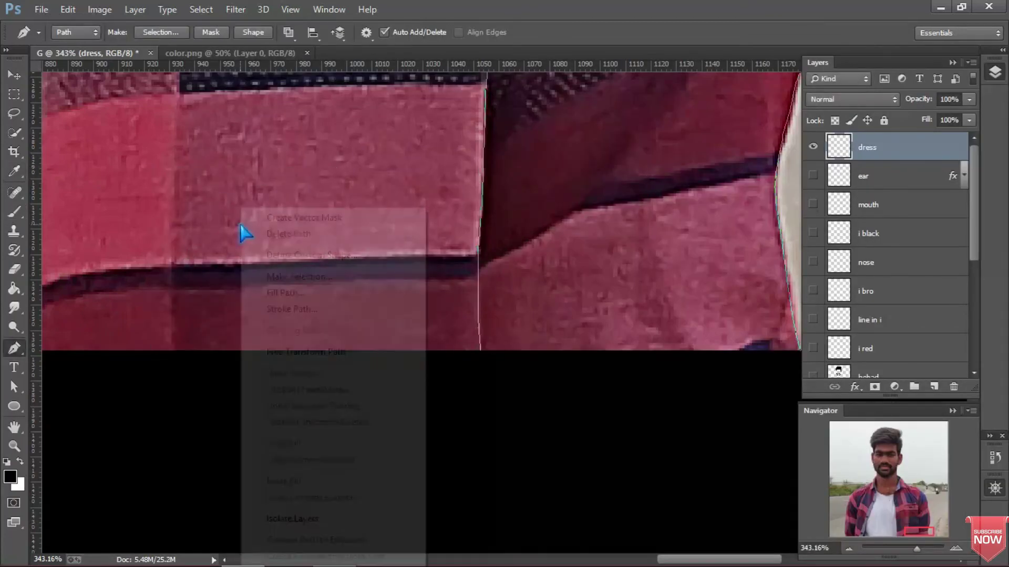
pyautogui.click(273, 310)
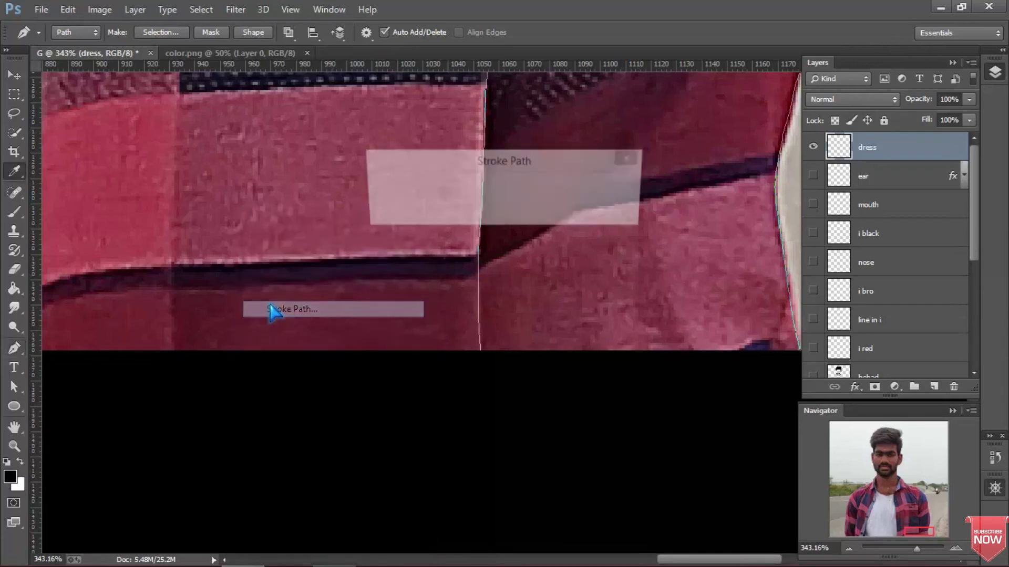
pyautogui.press('Return')
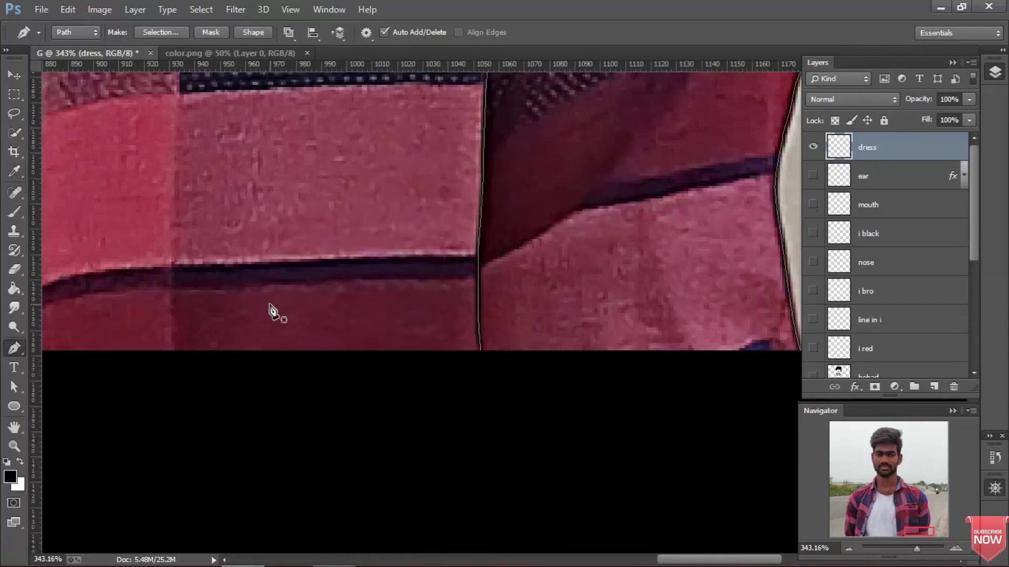
pyautogui.rightClick(317, 147)
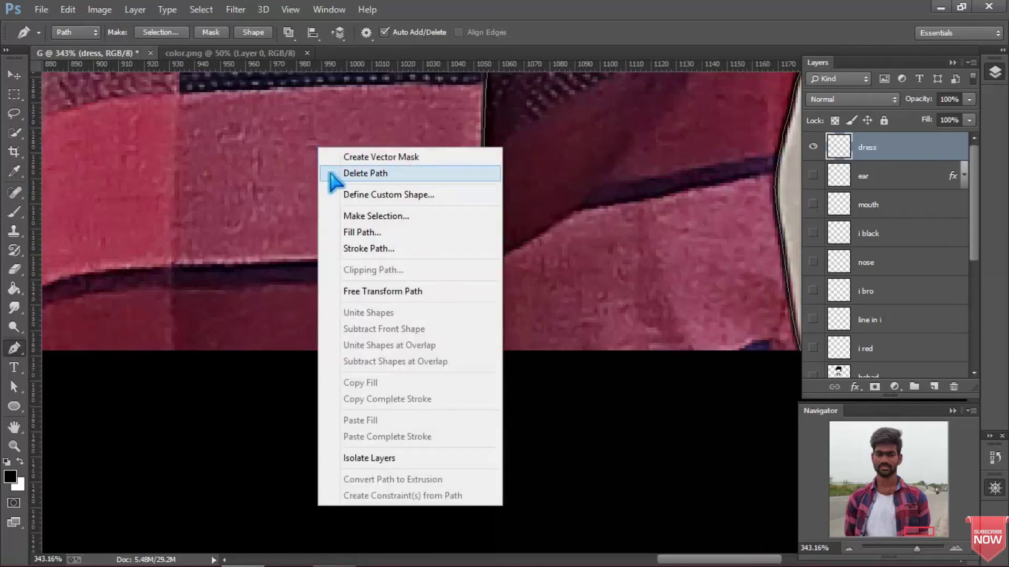
pyautogui.click(332, 175)
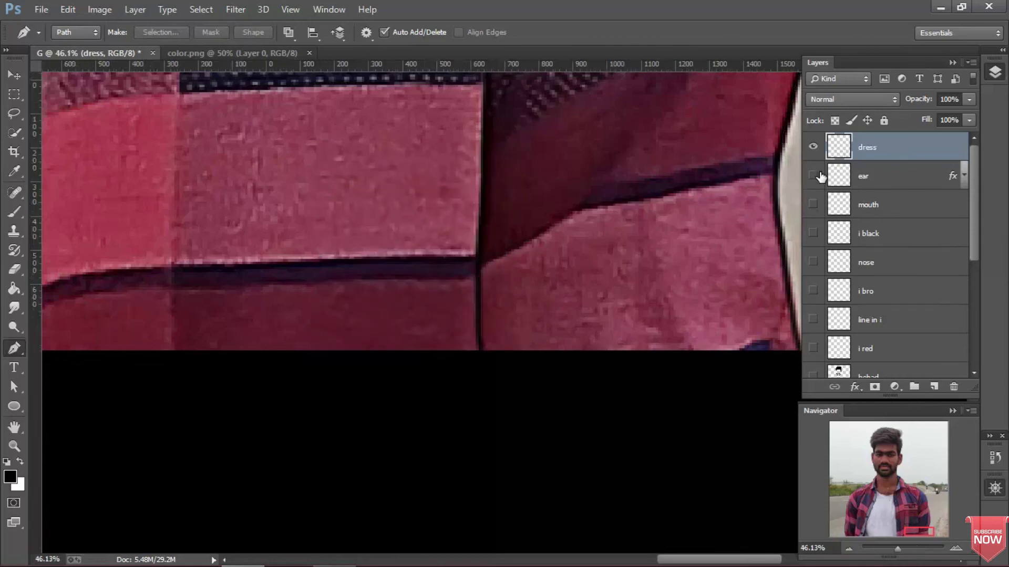
pyautogui.hotkey('ctrl', '0')
# - Show the cartoon layers, hide the photo copy and show the white background
pyautogui.moveTo(890, 398); pyautogui.dragTo(890, 548)
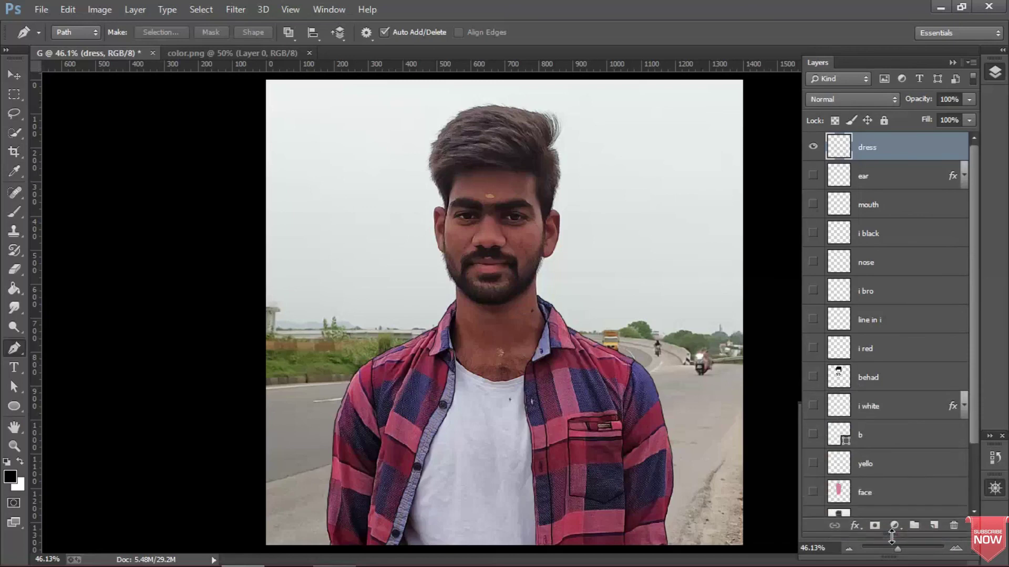
pyautogui.moveTo(811, 225); pyautogui.dragTo(811, 180)
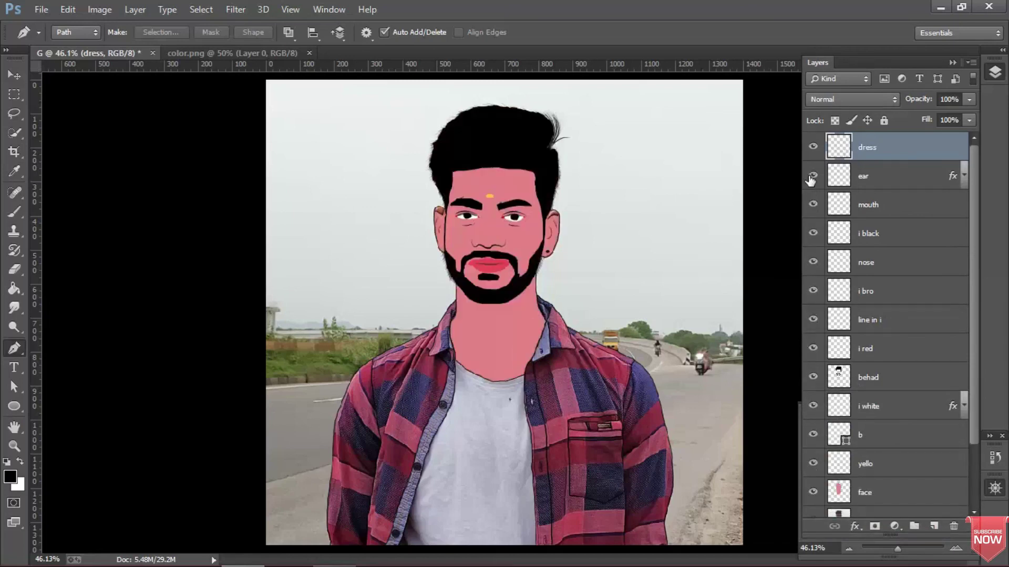
pyautogui.scroll(-2, 828, 477)
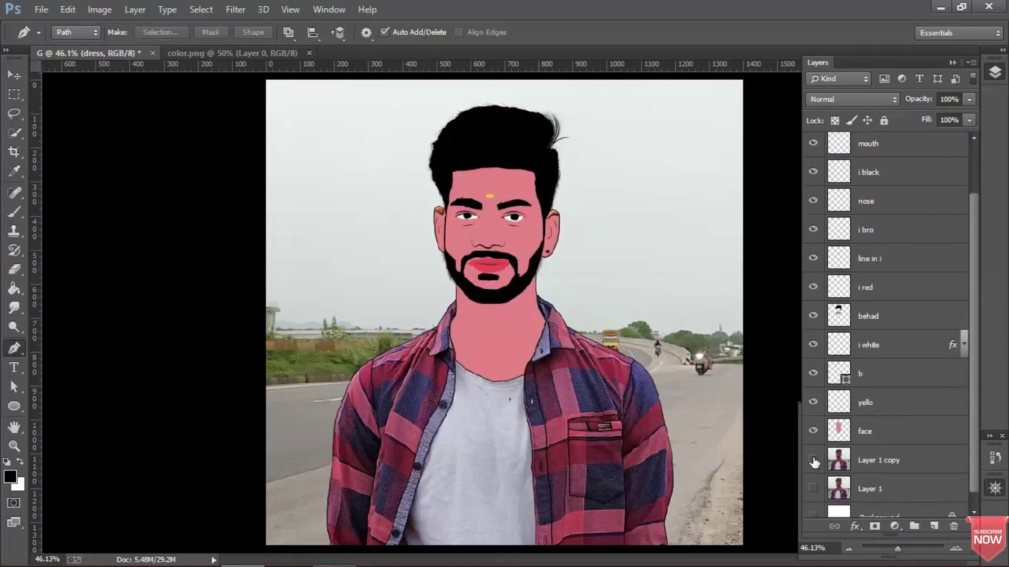
pyautogui.click(813, 460)
pyautogui.scroll(-1, 839, 498)
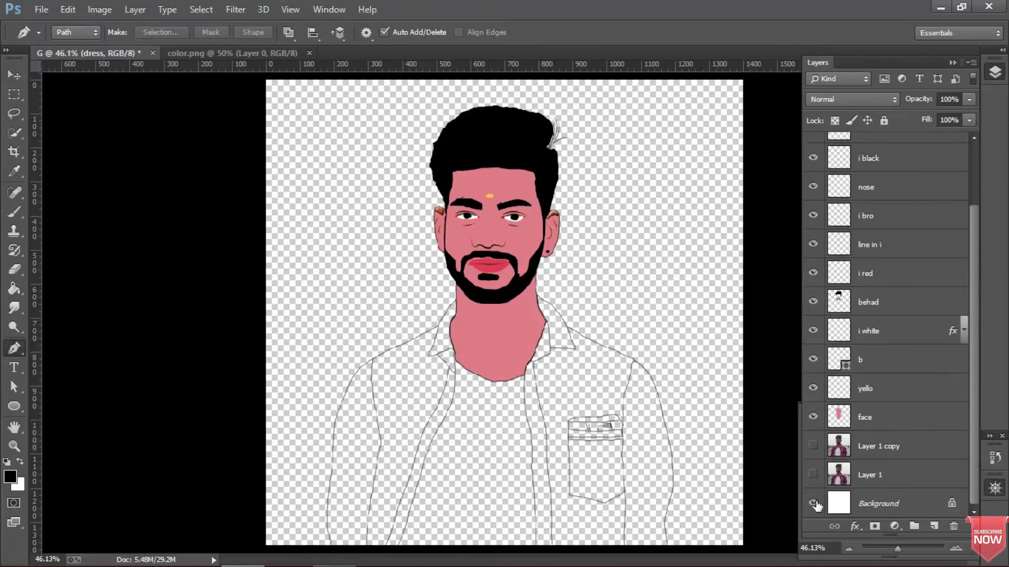
pyautogui.click(813, 504)
# - Add a new empty layer named 'D color'
pyautogui.hotkey('ctrl', 'shift', 'alt', 'n')
pyautogui.doubleClick(872, 147)
pyautogui.write('D color')
pyautogui.click(883, 176)
# - Move D color below the dress outline and paint the shirt blue with a 150 brush
pyautogui.press('b')
pyautogui.click(10, 477)
pyautogui.click(638, 53)
pyautogui.press(']')
pyautogui.press(']')
pyautogui.press(']')
pyautogui.click(360, 401)
pyautogui.hotkey('ctrl', 'z')
pyautogui.hotkey('alt', ']')
pyautogui.hotkey('ctrl', '[')
pyautogui.moveTo(363, 415)
pyautogui.mouseDown()
pyautogui.moveTo(332, 461)
pyautogui.moveTo(496, 425)
pyautogui.moveTo(461, 380)
pyautogui.mouseUp()
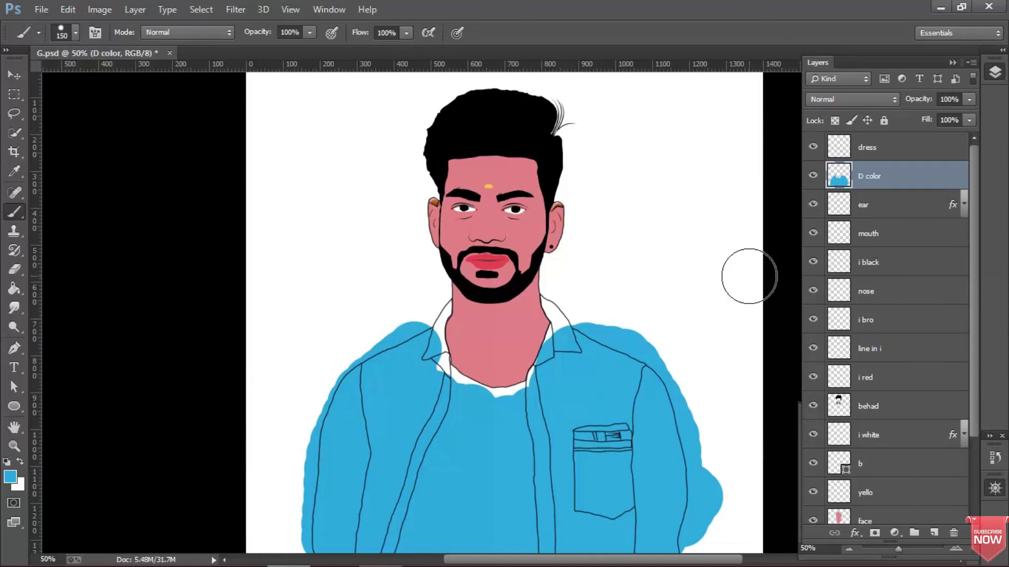
# - Remove the blue spill outside the shirt outline with the Magic Eraser
pyautogui.click(14, 269)
pyautogui.rightClick(14, 269)
pyautogui.click(68, 282)
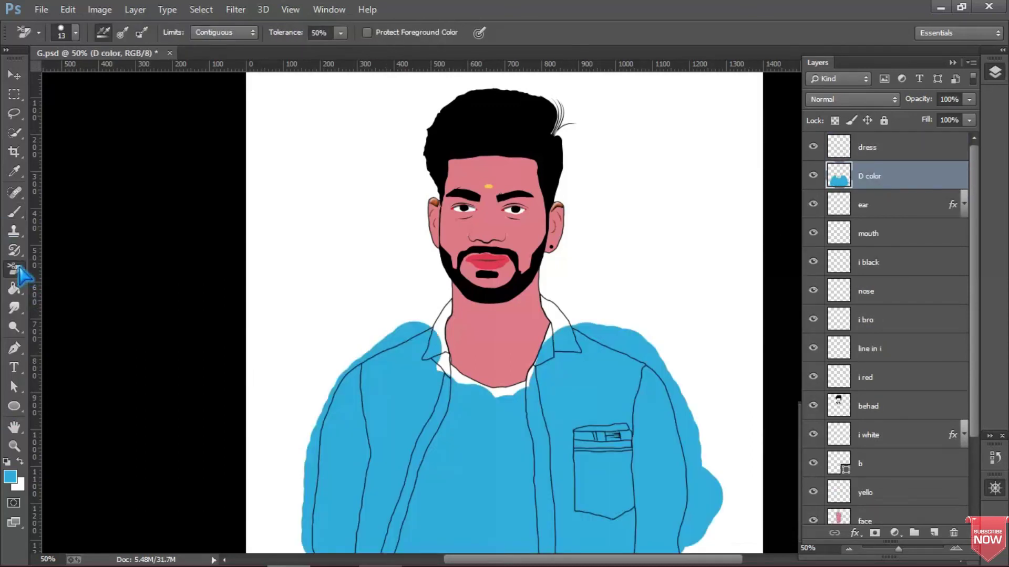
pyautogui.hotkey('shift', 'e')
pyautogui.click(395, 338)
pyautogui.click(635, 342)
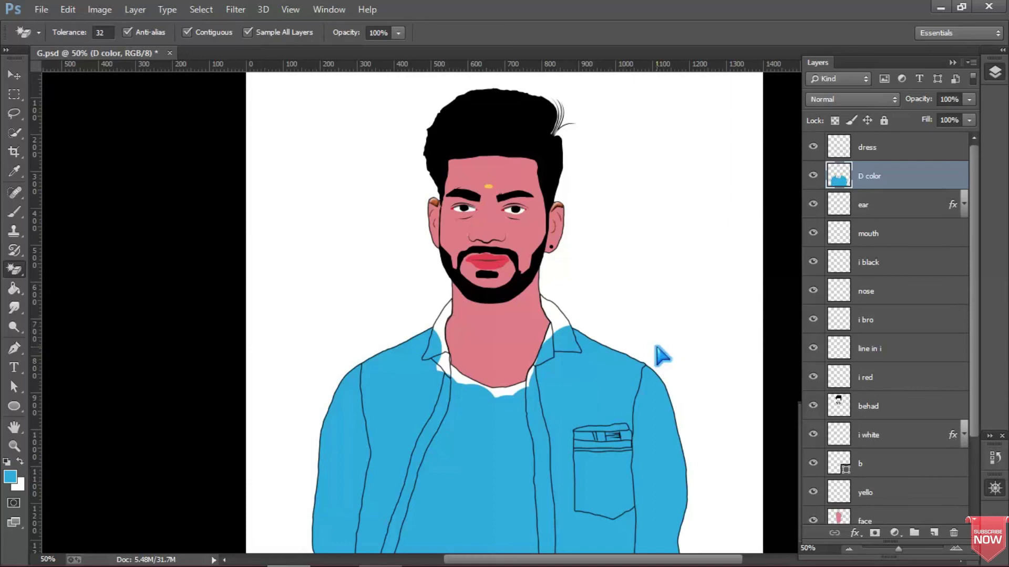
# - Zoom in and paint the left collar and band under the neck blue with a 30 brush
pyautogui.press('z')
pyautogui.click(417, 288)
pyautogui.press('b')
pyautogui.press('[')
pyautogui.press('[')
pyautogui.press('[')
pyautogui.moveTo(299, 118)
pyautogui.mouseDown()
pyautogui.moveTo(288, 415)
pyautogui.moveTo(480, 500)
pyautogui.moveTo(660, 421)
pyautogui.moveTo(732, 218)
pyautogui.moveTo(782, 194)
pyautogui.moveTo(708, 144)
pyautogui.moveTo(717, 216)
pyautogui.mouseUp()
pyautogui.moveTo(317, 418); pyautogui.dragTo(341, 428)
pyautogui.moveTo(405, 474); pyautogui.dragTo(358, 436)
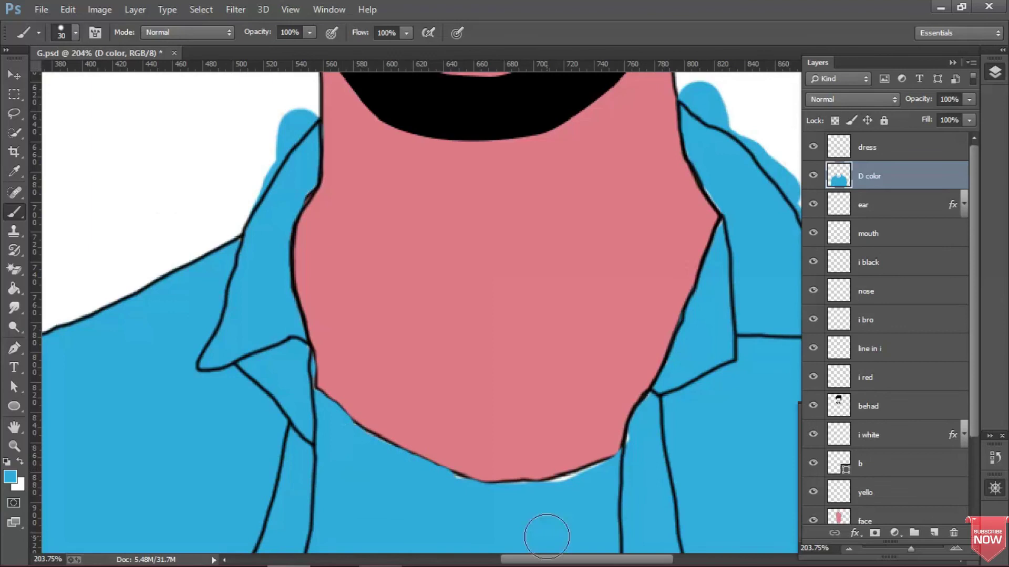
# - Magic-erase the blue above the shoulders and on the tee, then check at 50%
pyautogui.press('e')
pyautogui.click(293, 118)
pyautogui.click(716, 90)
pyautogui.click(567, 504)
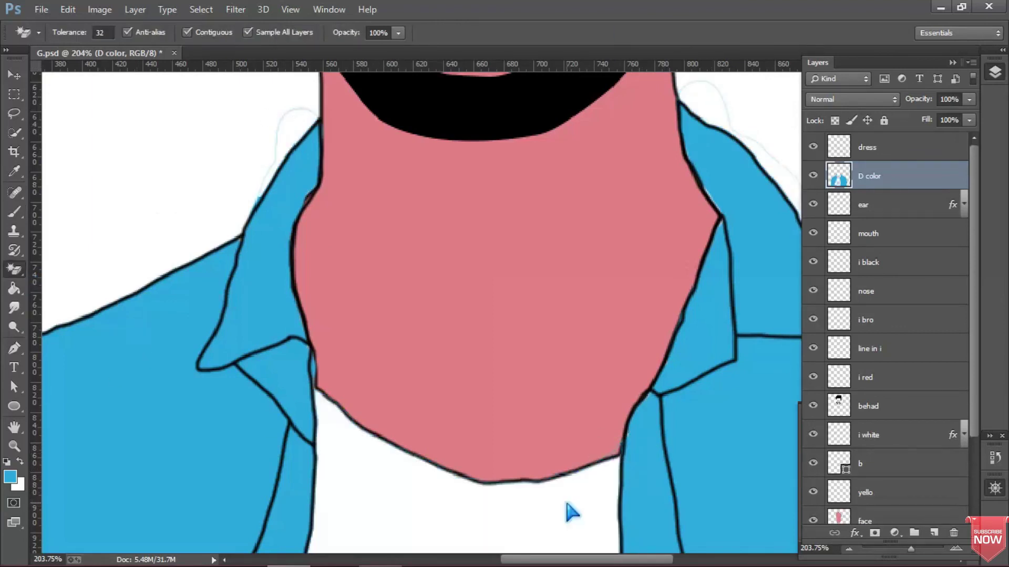
pyautogui.hotkey('ctrl', '0')
pyautogui.press('b')
pyautogui.press('e')
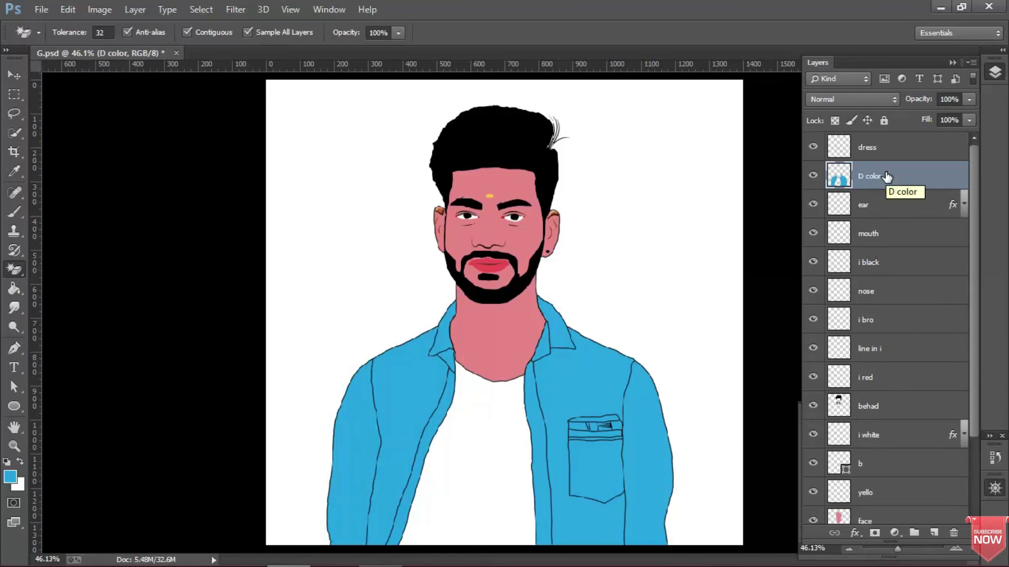
pyautogui.hotkey('ctrl', '-')
pyautogui.hotkey('ctrl', '+')
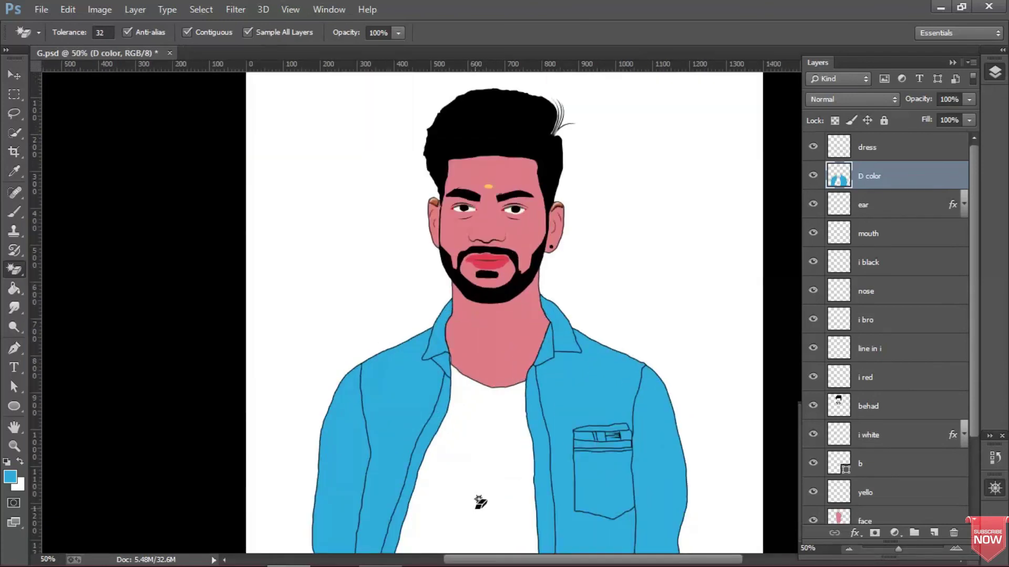
# - Move the earring layer b to the top of the cartoon layers
pyautogui.click(906, 153)
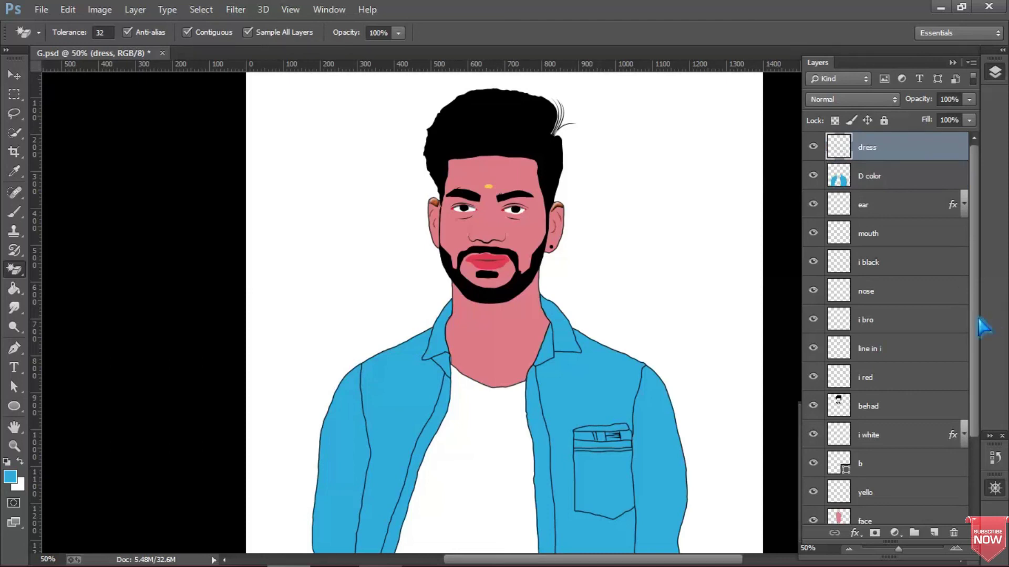
pyautogui.scroll(-1, 975, 342)
pyautogui.moveTo(893, 443); pyautogui.dragTo(881, 206)
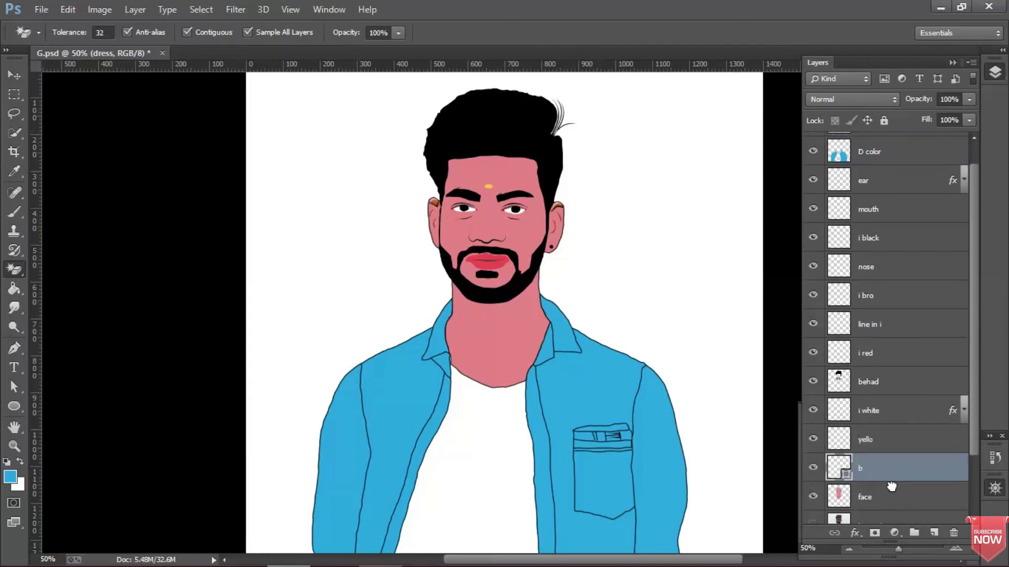
pyautogui.scroll(1, 881, 203)
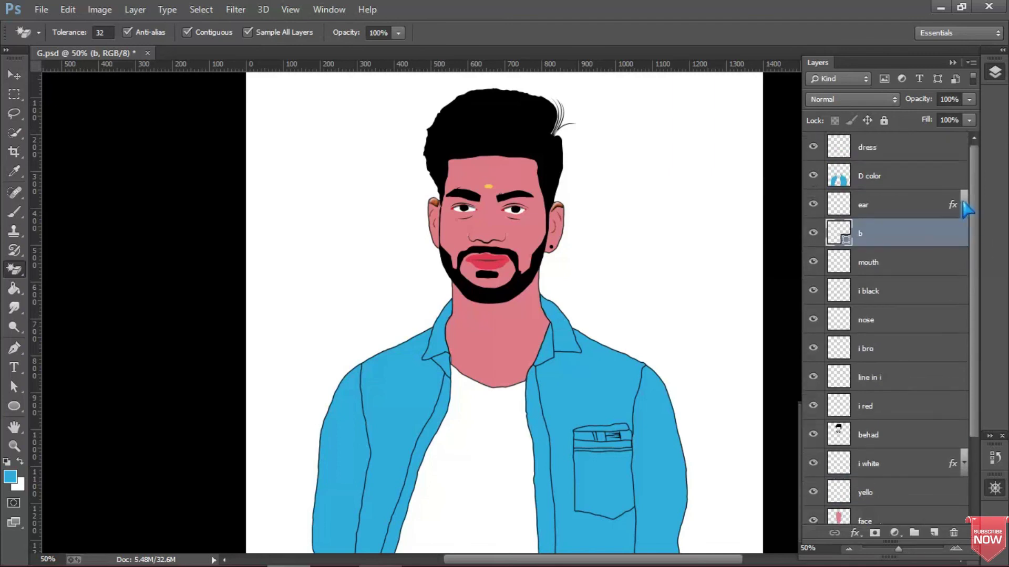
pyautogui.moveTo(949, 222); pyautogui.dragTo(935, 151)
# - Merge the layers from dress down to face into one dress layer
pyautogui.click(915, 178)
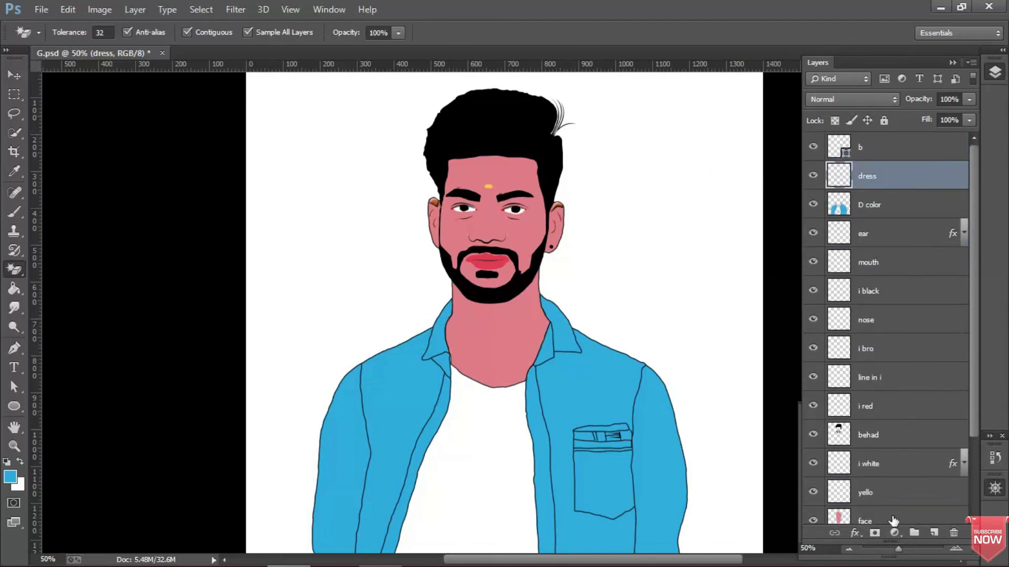
pyautogui.keyDown('shift'); pyautogui.click(892, 516); pyautogui.keyUp('shift')
pyautogui.hotkey('ctrl', 'e')
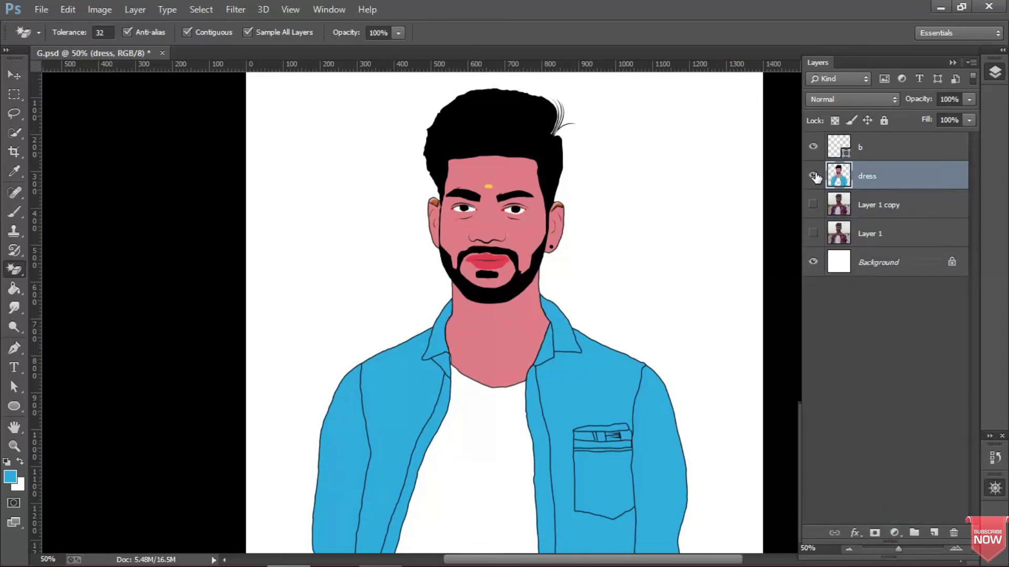
# - Compare the cartoon against the road photo, then hide the photo to leave white
pyautogui.click(813, 204)
pyautogui.click(813, 181)
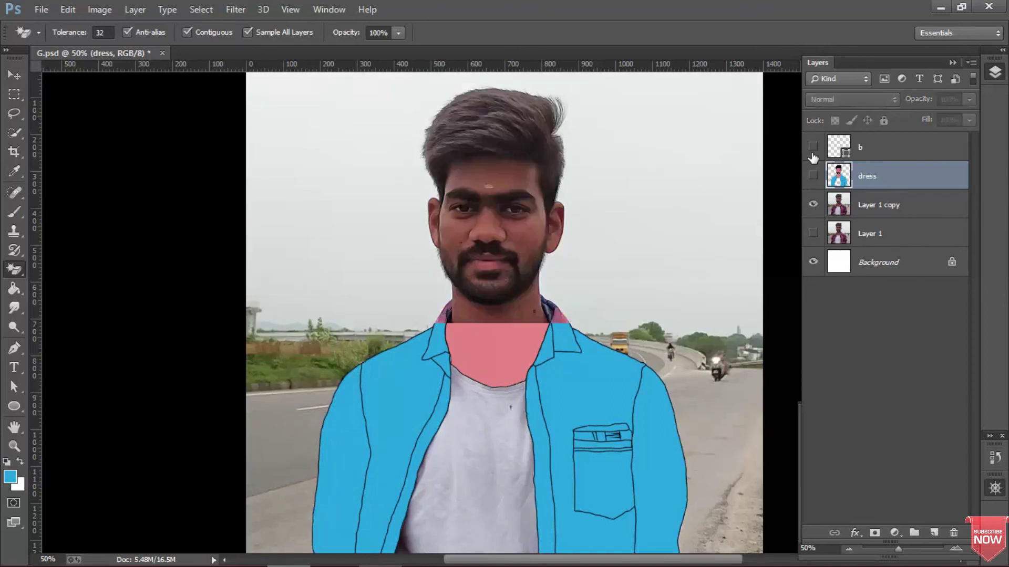
pyautogui.click(813, 177)
pyautogui.click(814, 175)
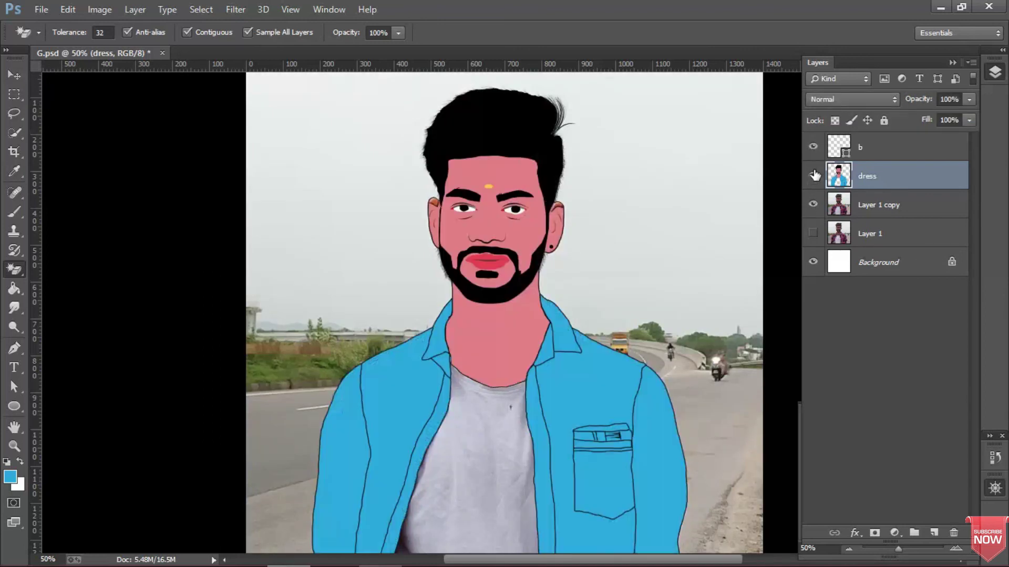
pyautogui.click(815, 205)
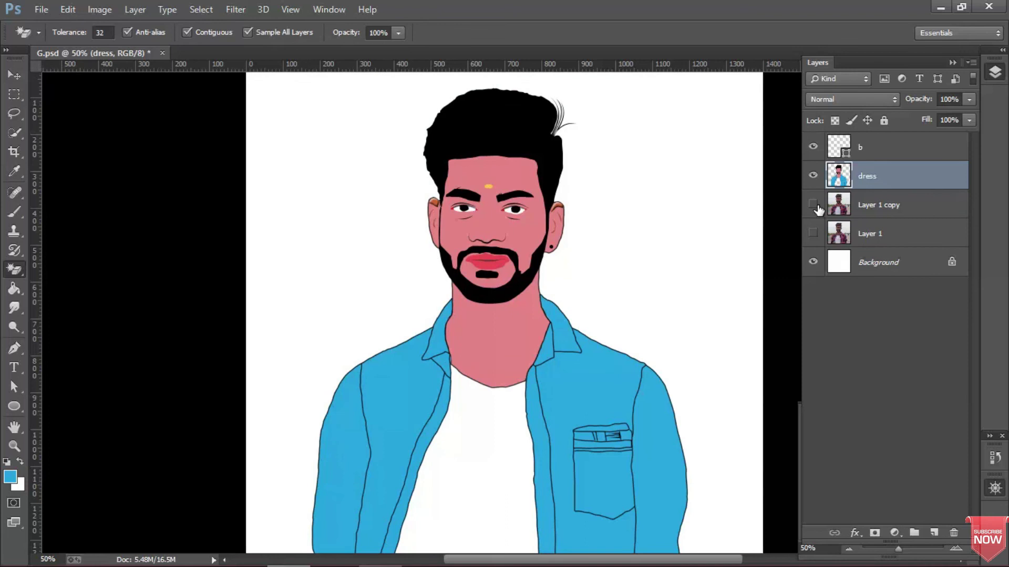